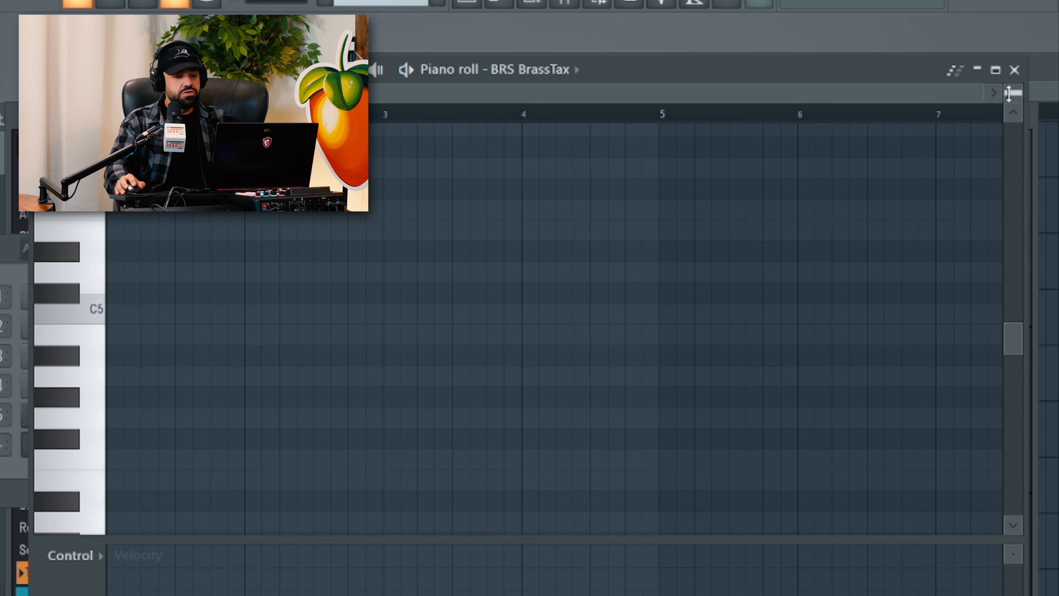
Step: Examine the BRS BrassTax piano roll grid and its C5 notes in bar 1 at different vertical and horizontal zoom levels
scroll(555, 330, "up", 1)
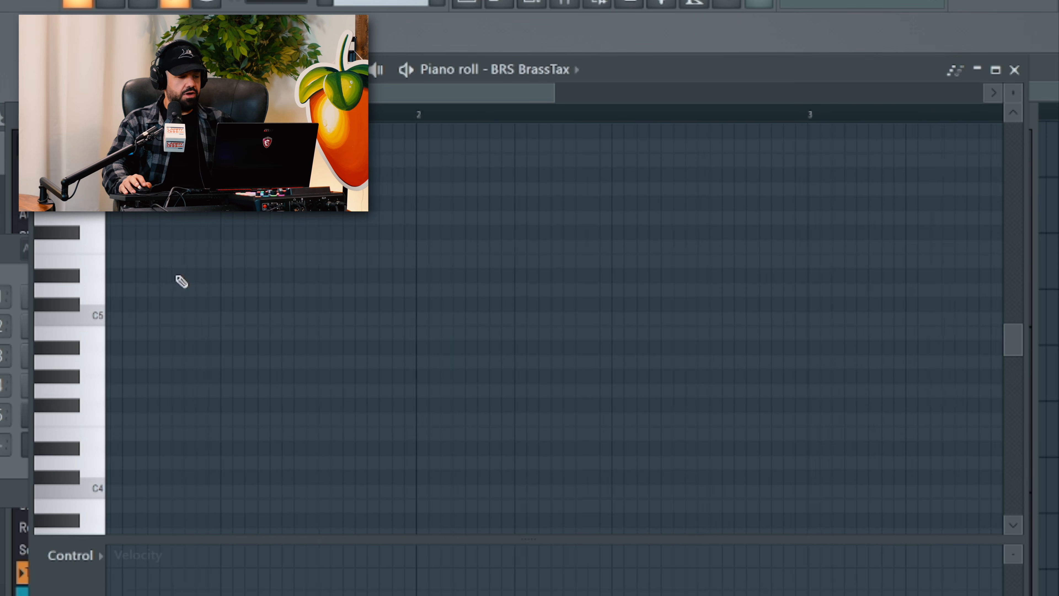
scroll(182, 283, "down", 3)
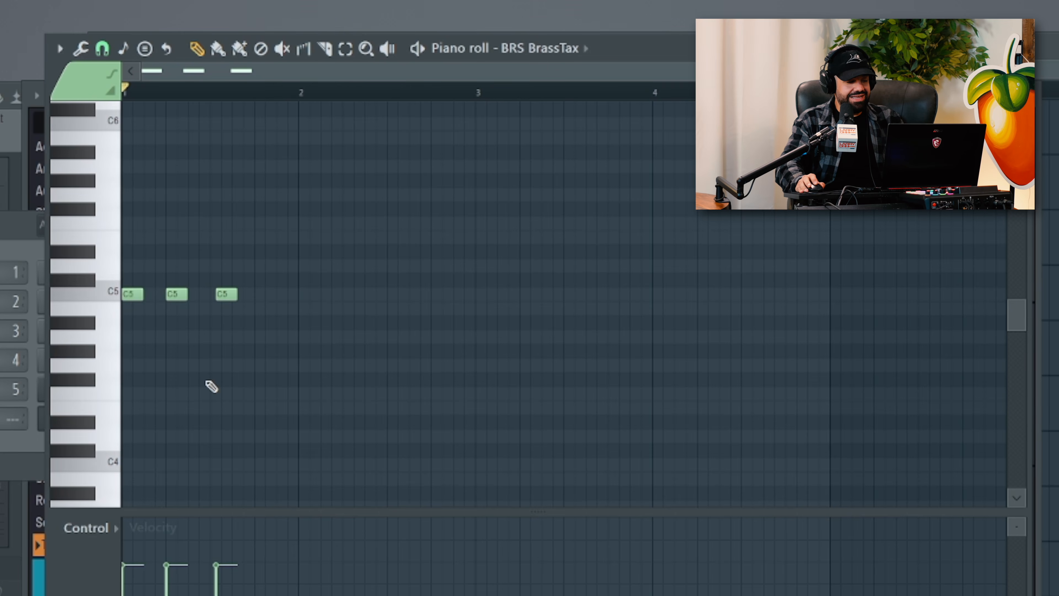
scroll(210, 382, "down", 3)
scroll(565, 304, "down", 5)
scroll(565, 304, "up", 8)
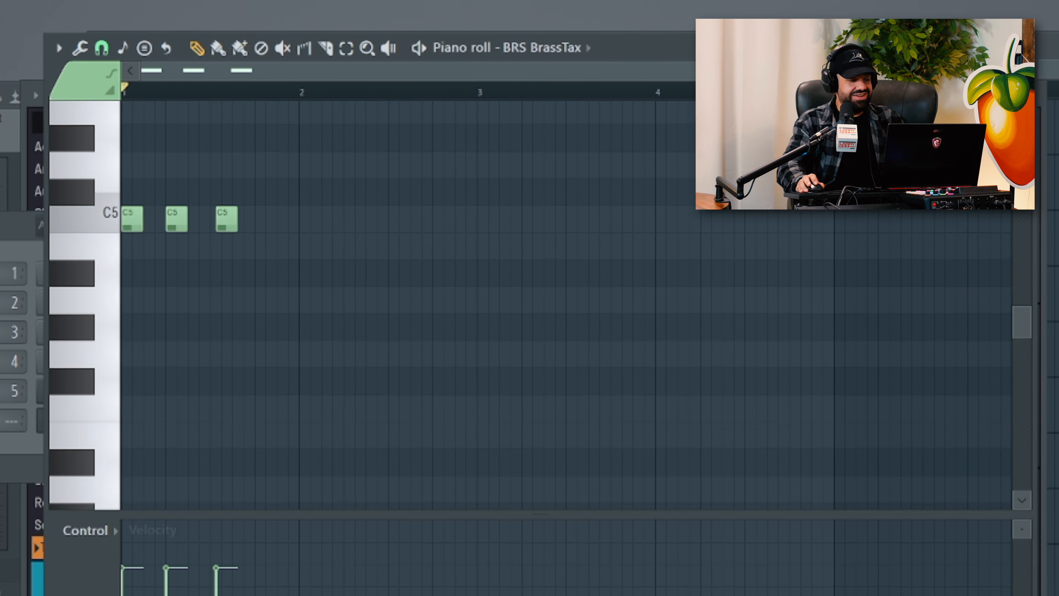
scroll(565, 304, "down", 3)
scroll(237, 373, "down", 3)
scroll(236, 373, "up", 4)
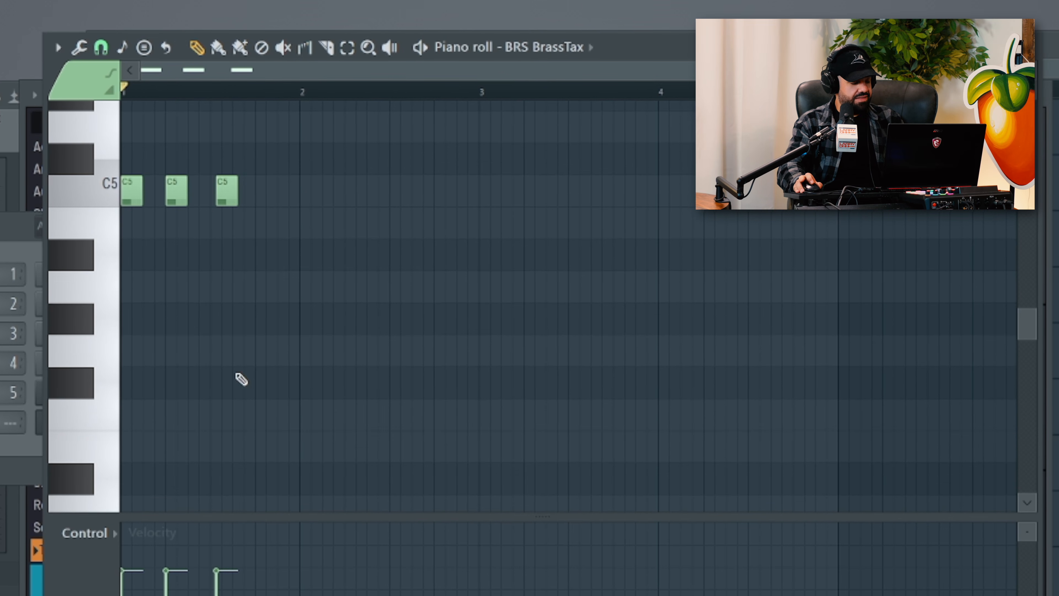
scroll(233, 386, "up", 2)
scroll(236, 372, "down", 2)
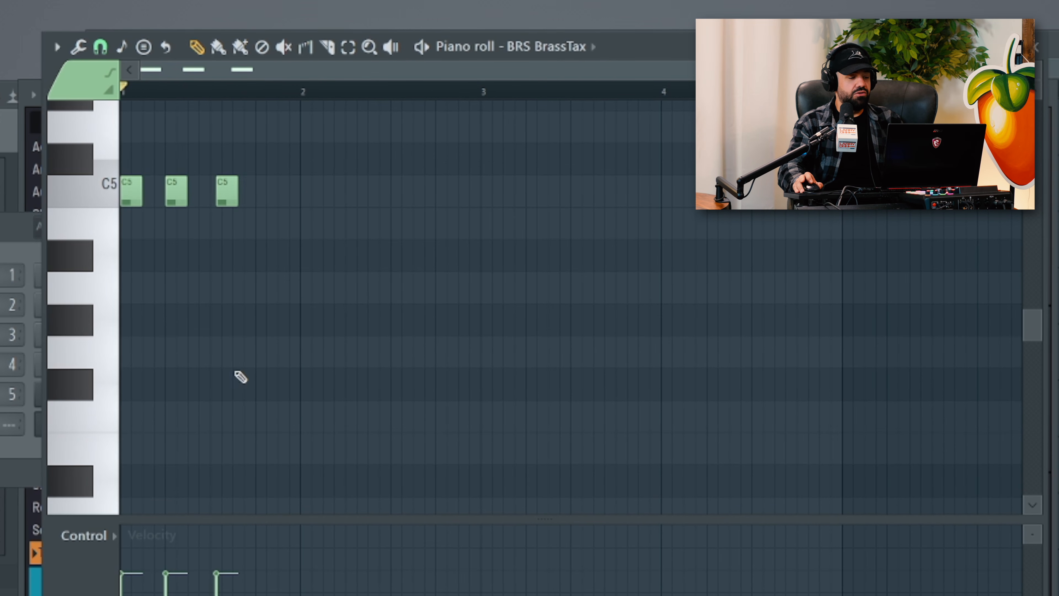
scroll(240, 376, "up", 3)
scroll(250, 357, "down", 2)
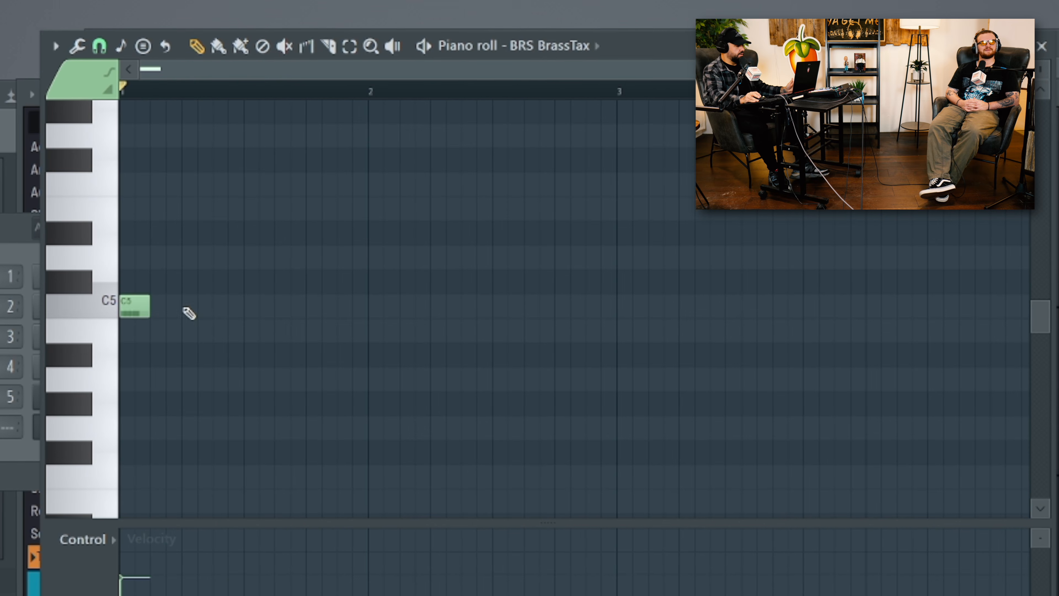
Step: Add more C5 notes in bar 1 and in bars 5 and 7, plus one near bar 10
left_click(187, 310)
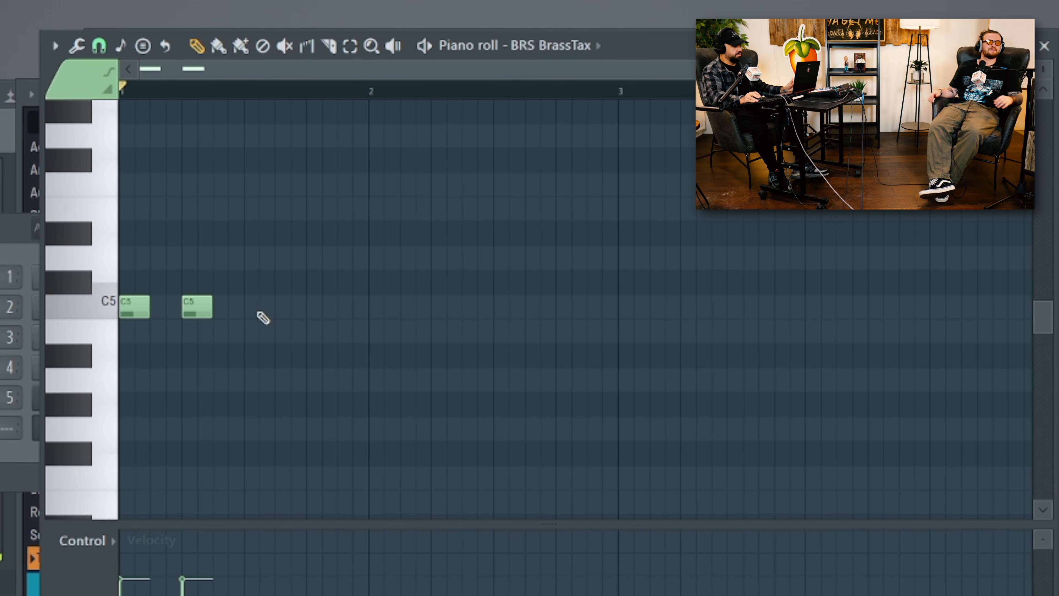
scroll(691, 307, "down", 2)
left_click(682, 308)
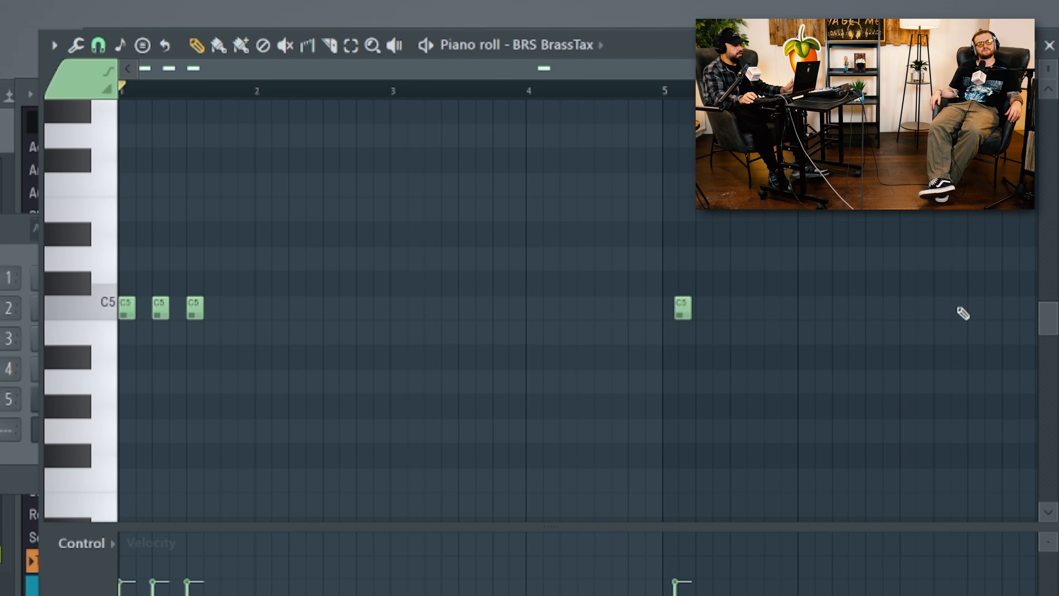
scroll(662, 311, "down", 1)
left_click(955, 308)
scroll(676, 308, "down", 2)
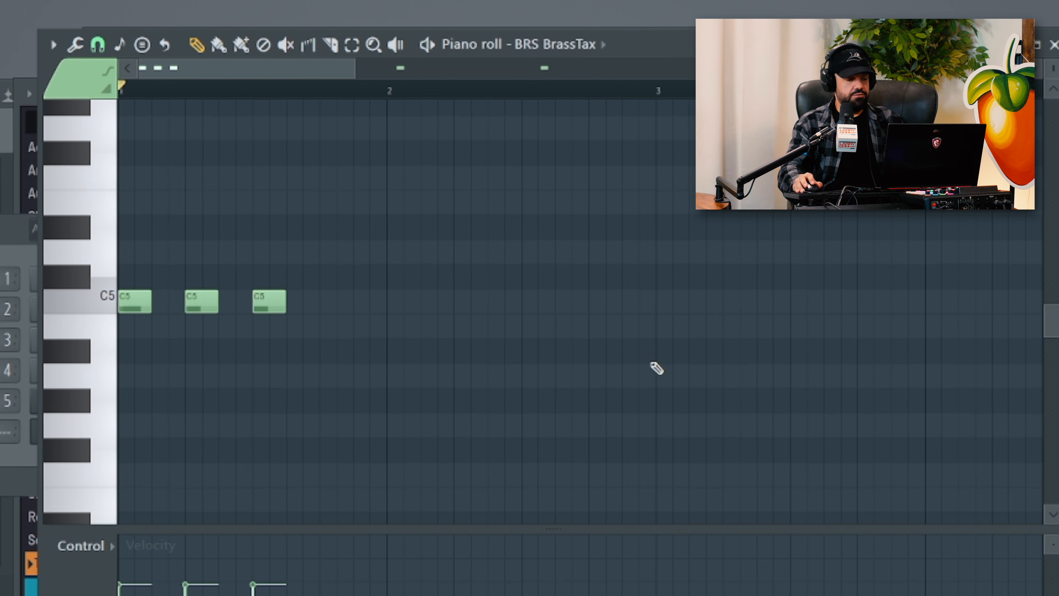
left_click_drag(851, 384, 364, 368)
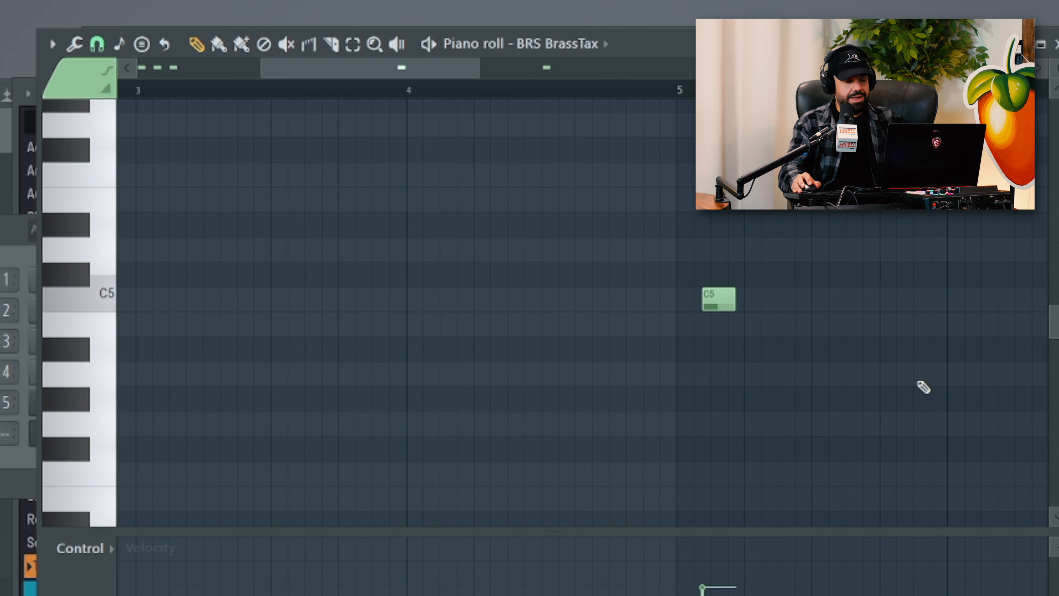
mouse_move(923, 387)
left_mouse_down()
mouse_move(464, 402)
mouse_move(660, 69)
mouse_move(555, 497)
mouse_move(855, 261)
mouse_move(473, 361)
mouse_move(688, 394)
mouse_move(347, 484)
mouse_move(373, 300)
left_mouse_up()
left_click_drag(520, 316, 784, 337)
scroll(839, 295, "down", 5)
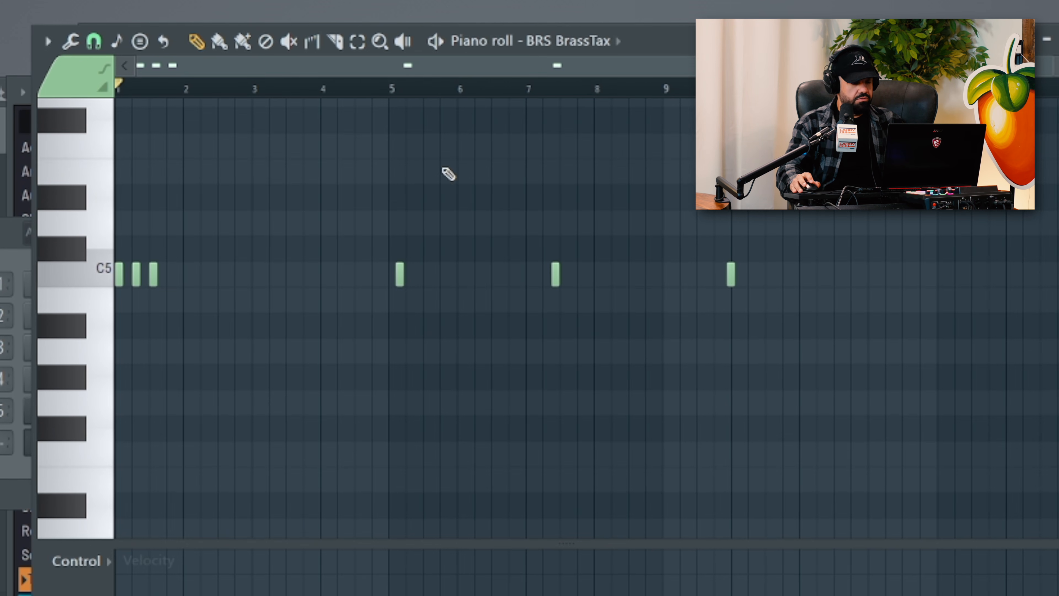
Step: Delete all the C5 notes from the piano roll
left_click_drag(657, 238, 107, 307)
key("Delete")
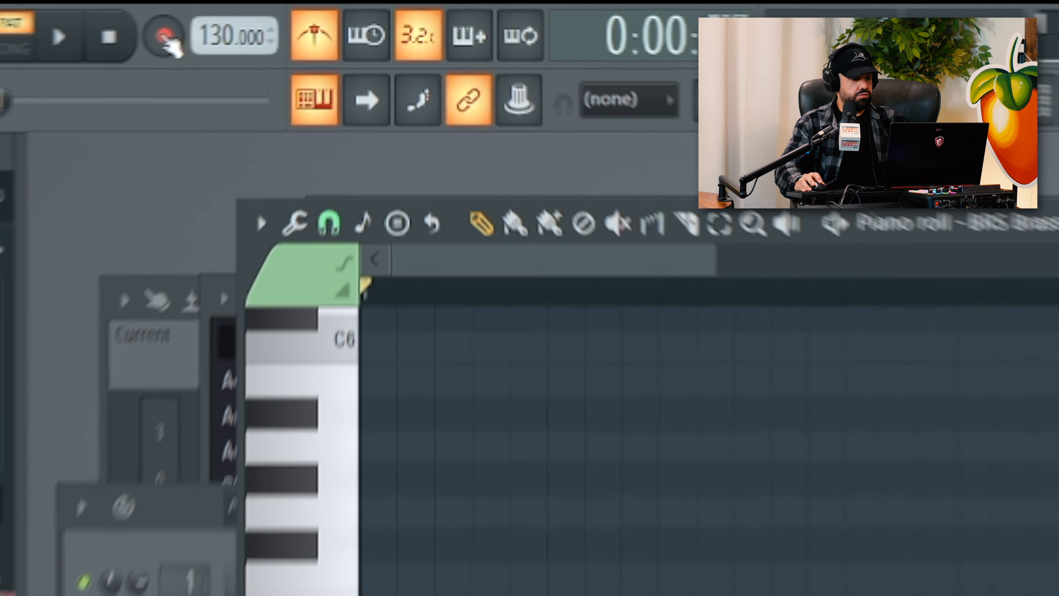
Step: Set the recording filter so that played notes are recorded
right_click(111, 36)
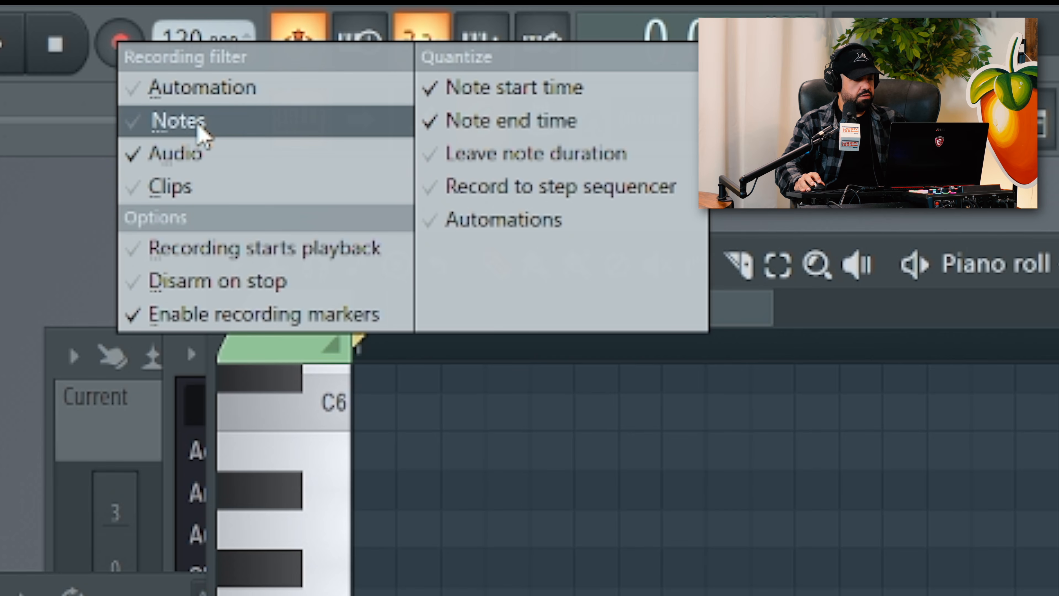
right_click(198, 127)
right_click(202, 149)
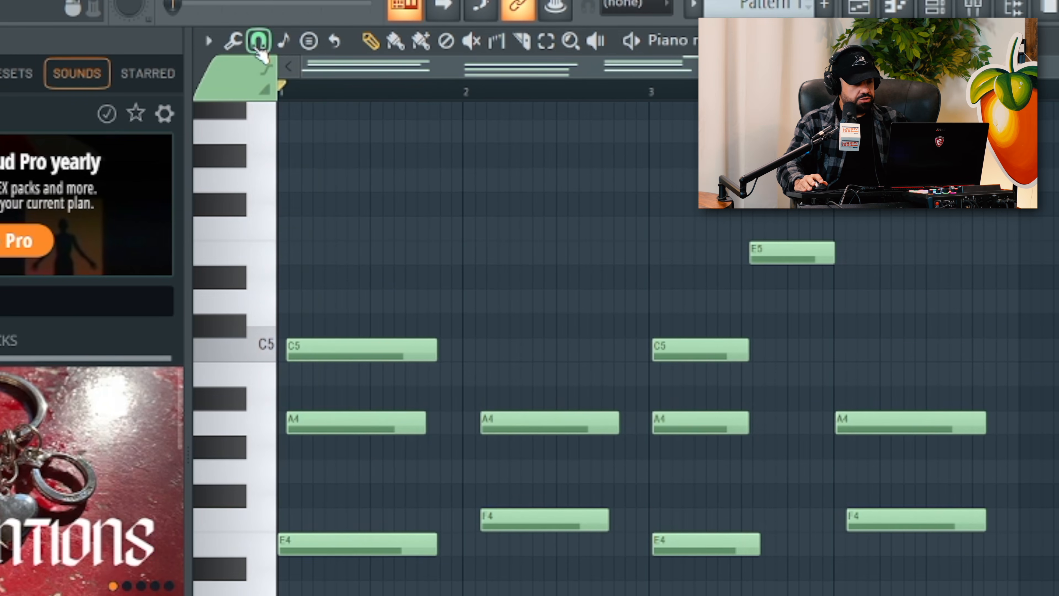
Step: Set the piano roll snap to 1/2 beat and quantize the recorded chords to it
left_click(256, 43)
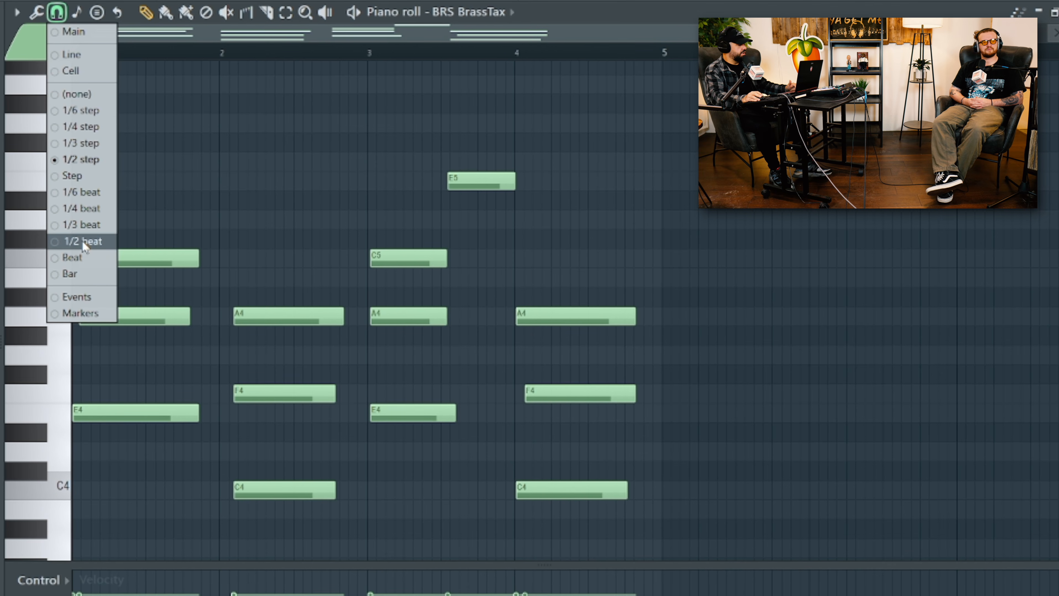
left_click(122, 238)
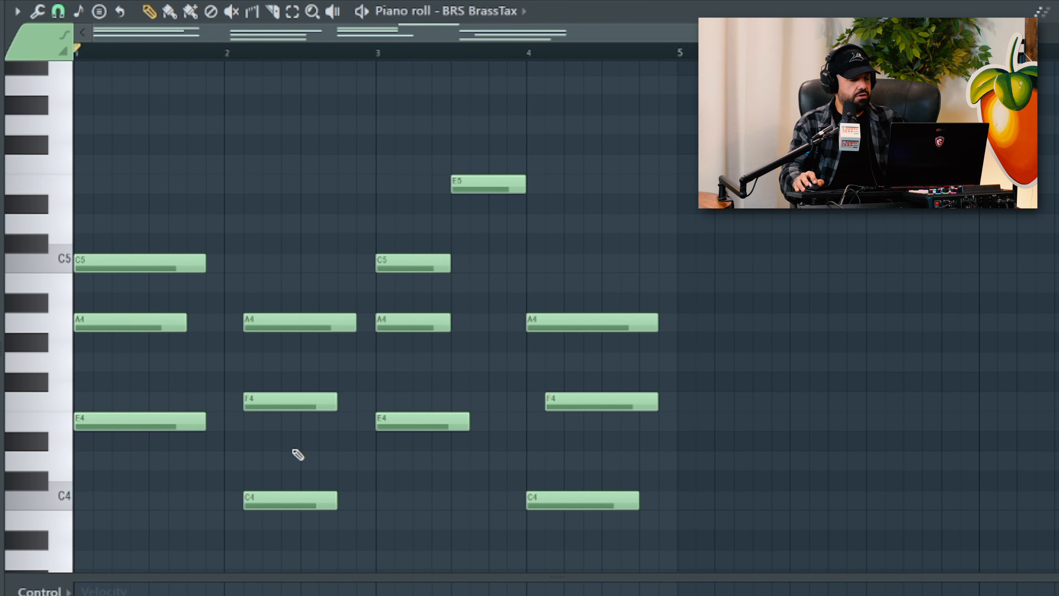
Step: Align the second chord's A4, F4 and C4 with the start of bar 2 and the late F4 with the start of bar 4
scroll(184, 385, "up", 1)
scroll(188, 389, "down", 2)
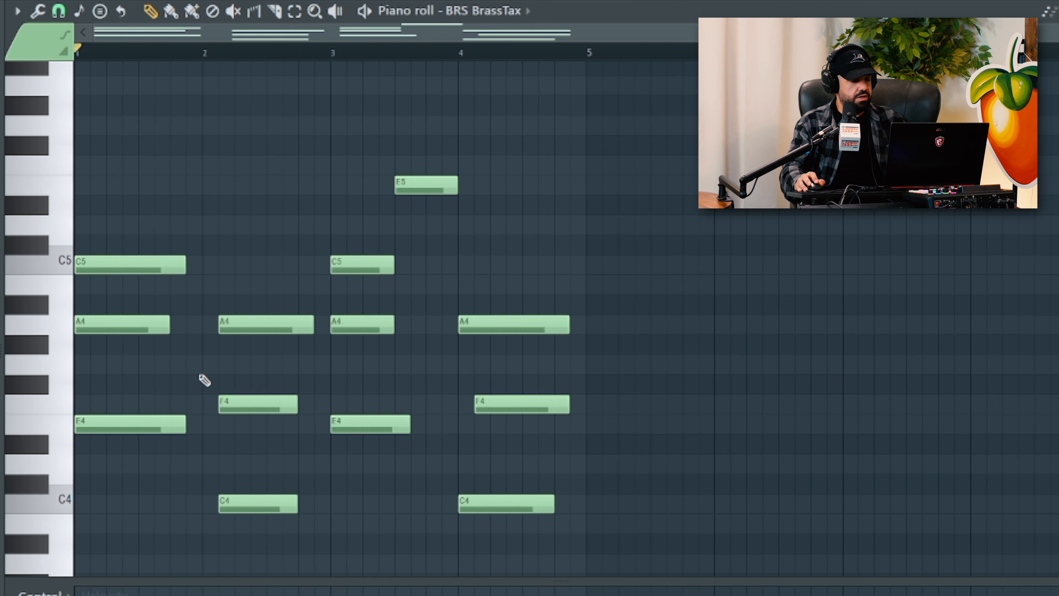
scroll(190, 506, "up", 2)
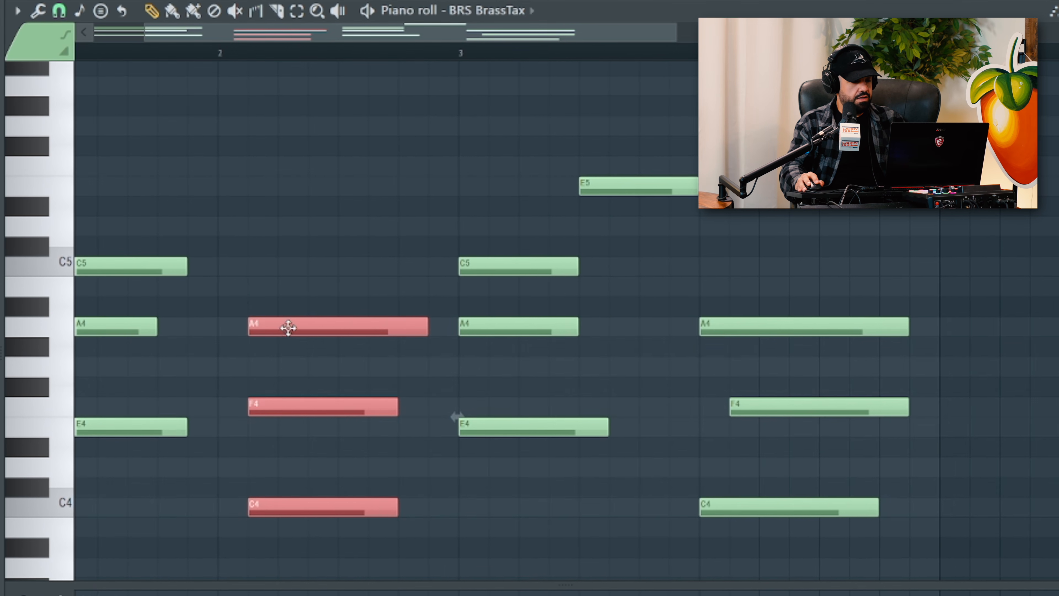
scroll(282, 290, "down", 2)
scroll(346, 284, "up", 2)
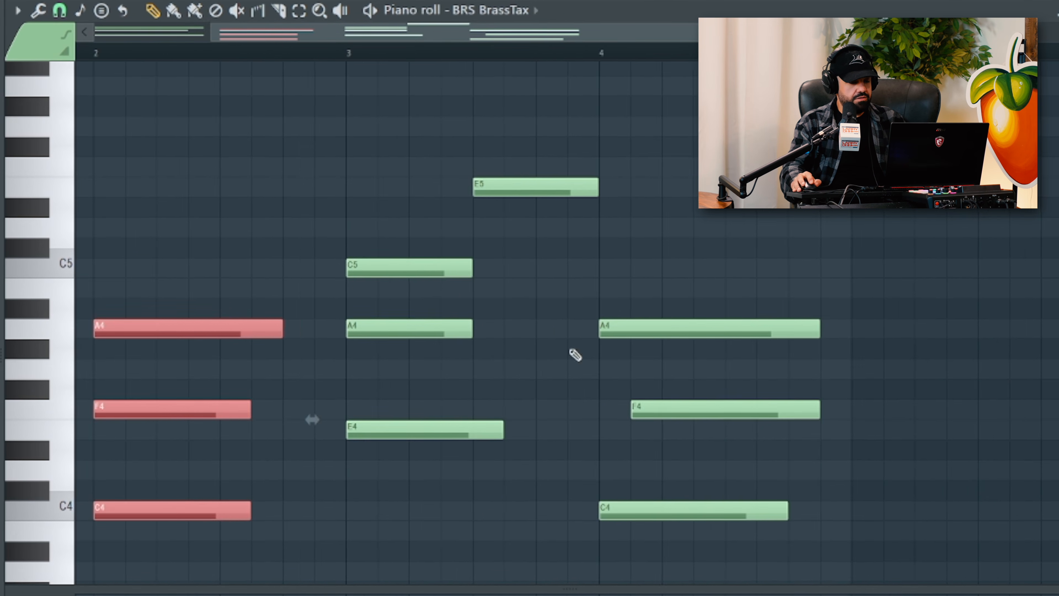
scroll(638, 408, "down", 3)
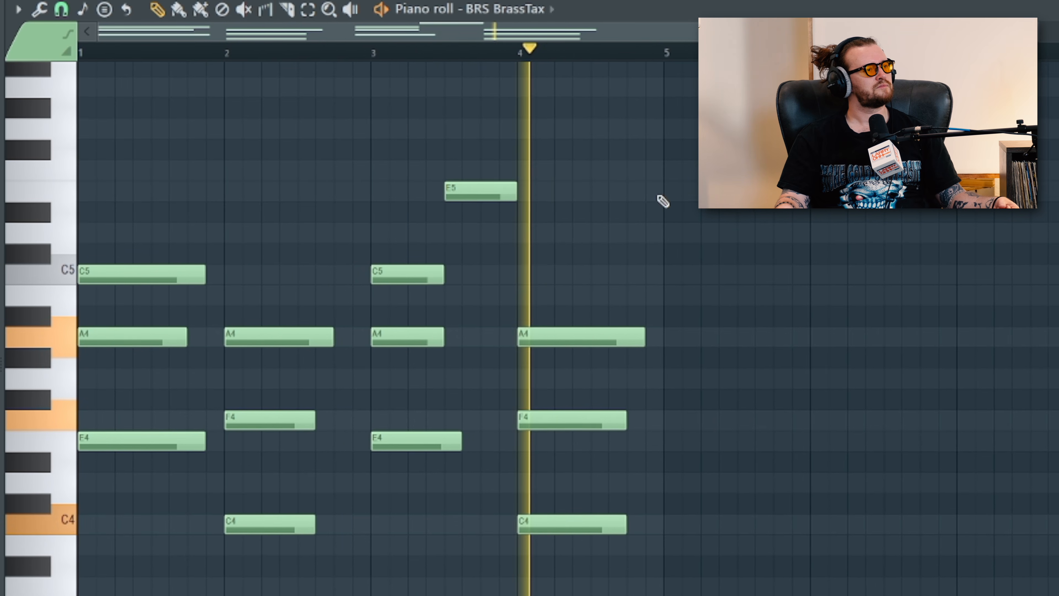
key("space")
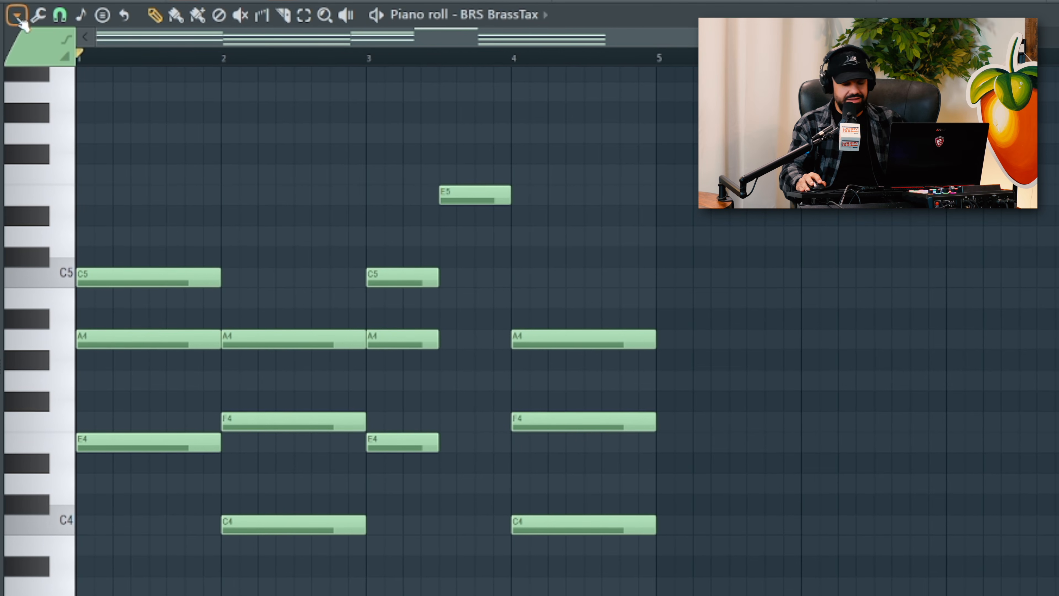
Step: Try all the chord notes an octave higher and an octave lower, ending in their original octave
left_click(17, 16)
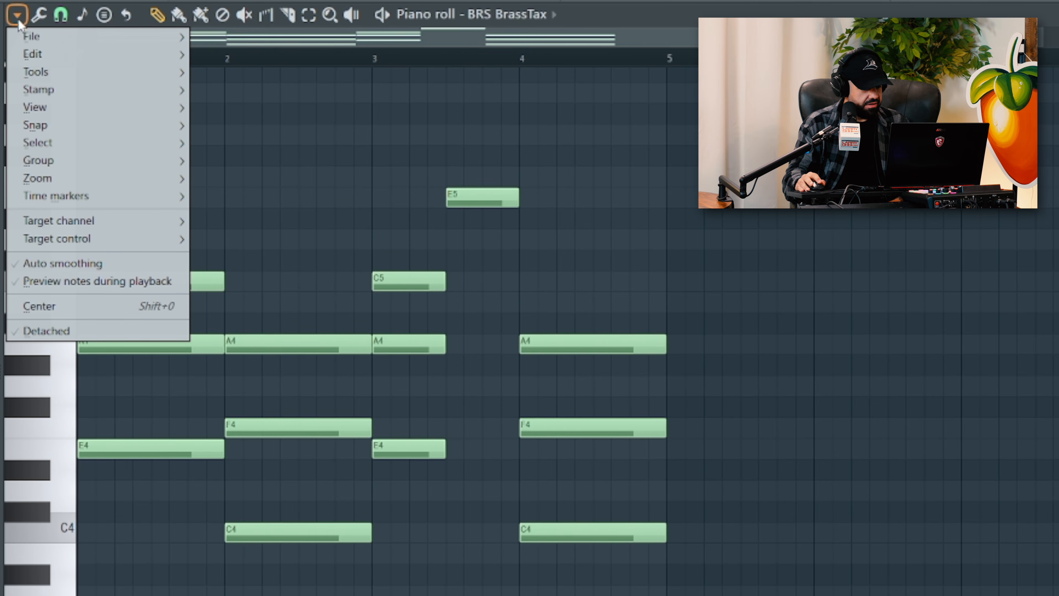
mouse_move(34, 53)
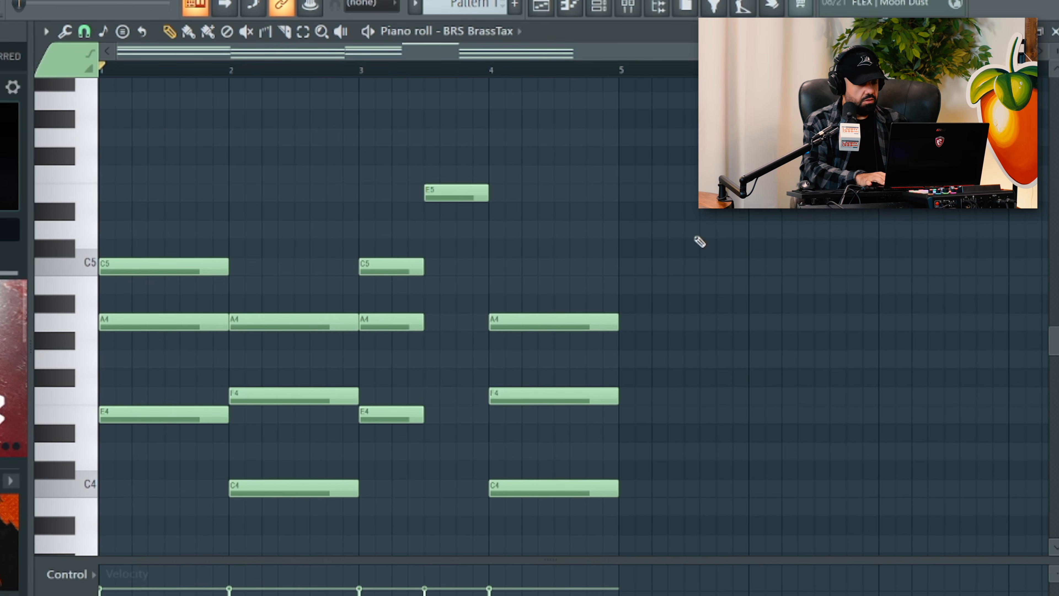
key("ctrl+Up")
key("space")
key("ctrl+Down")
key("ctrl+Down")
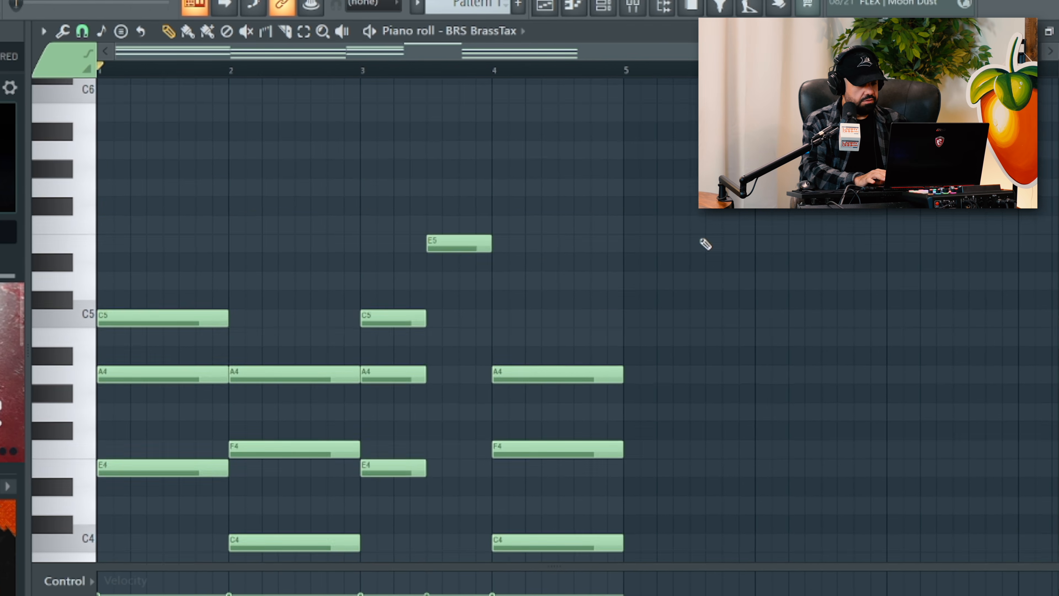
key("space")
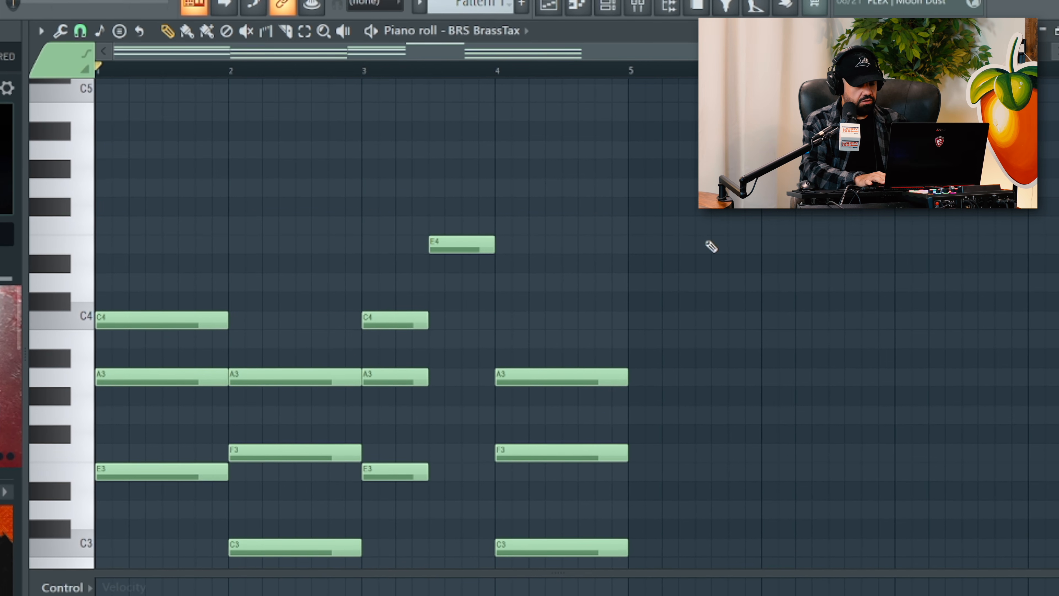
key("ctrl+Up")
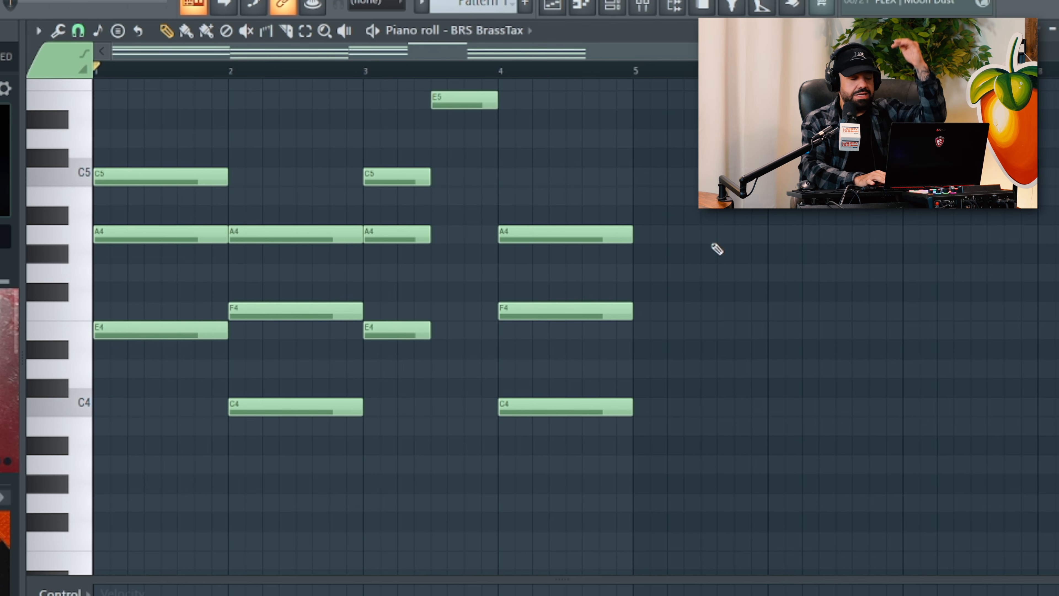
Step: Transpose all the chord notes up four semitones
key("shift+Up")
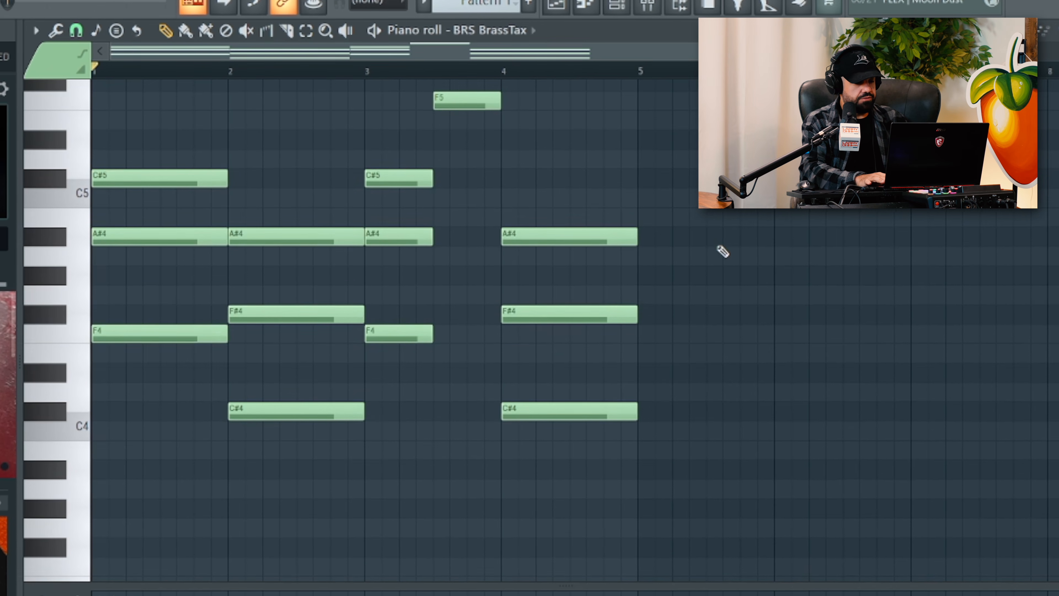
key("shift+Up")
key("shift+Up")
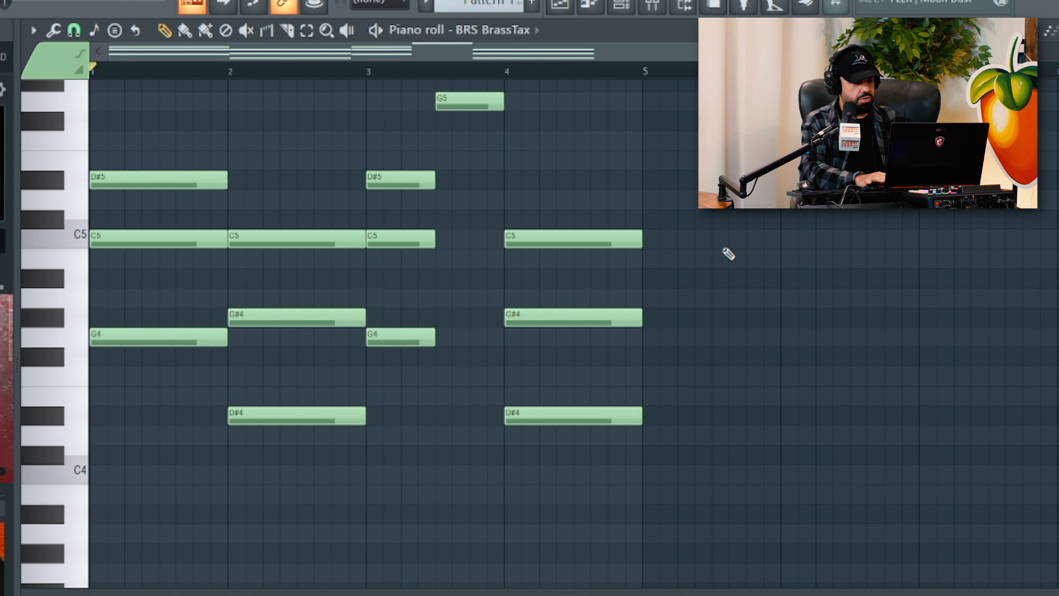
key("space")
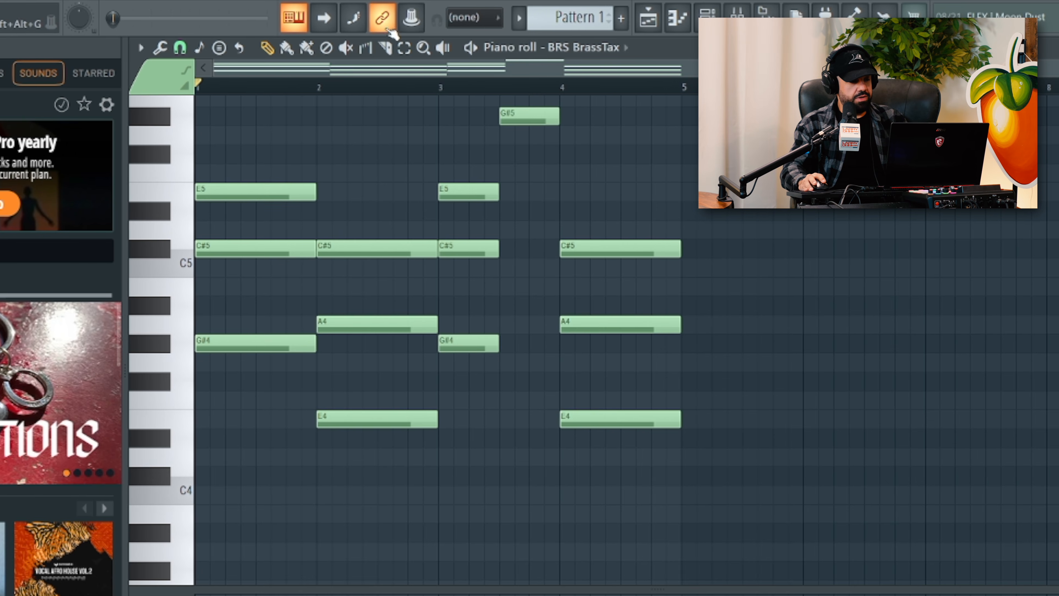
Step: Strum all the chords with the Strumizer and play back the pattern
key("alt+s")
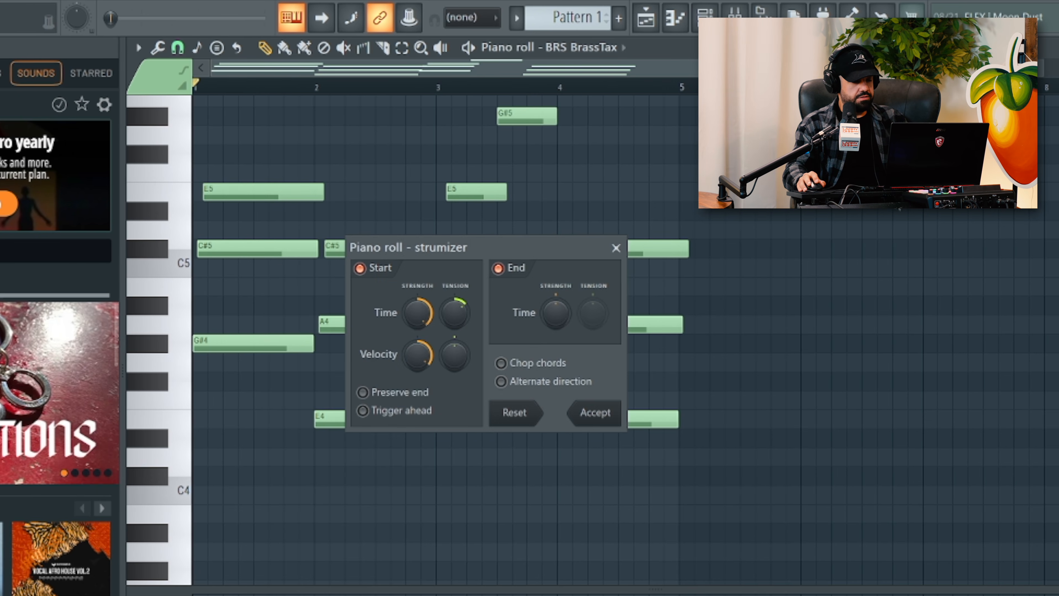
key("space")
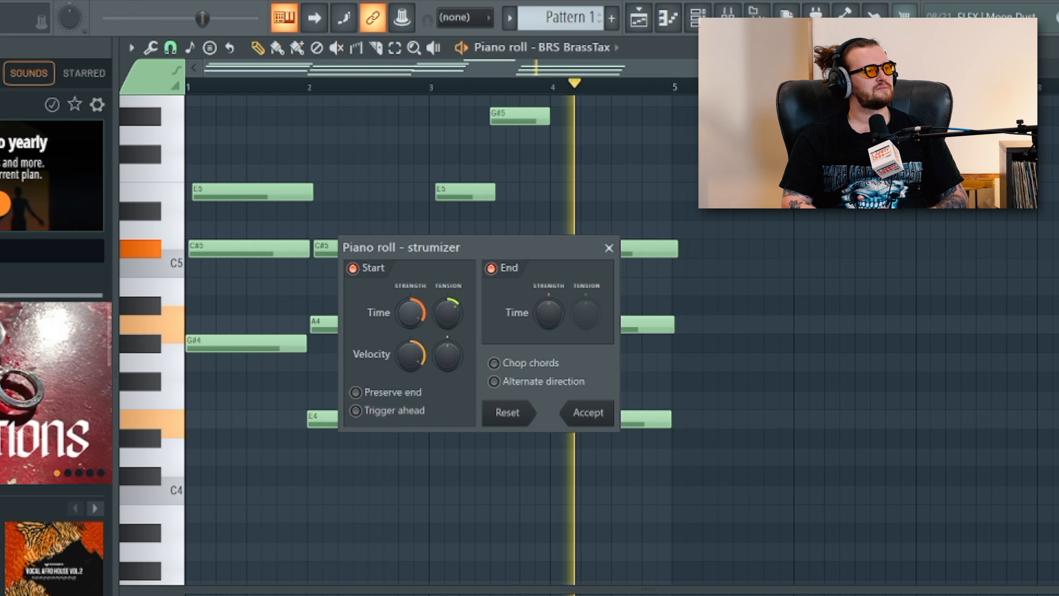
key("space")
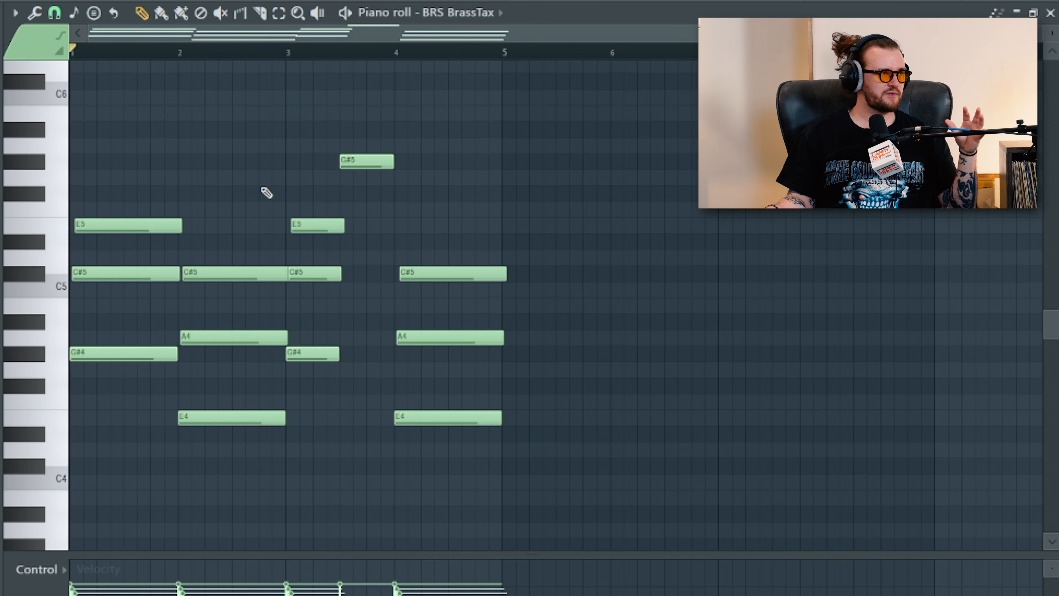
Step: Move the first chord's E5 note down one octave to E4
scroll(141, 222, "up", 2)
scroll(141, 222, "up", 2)
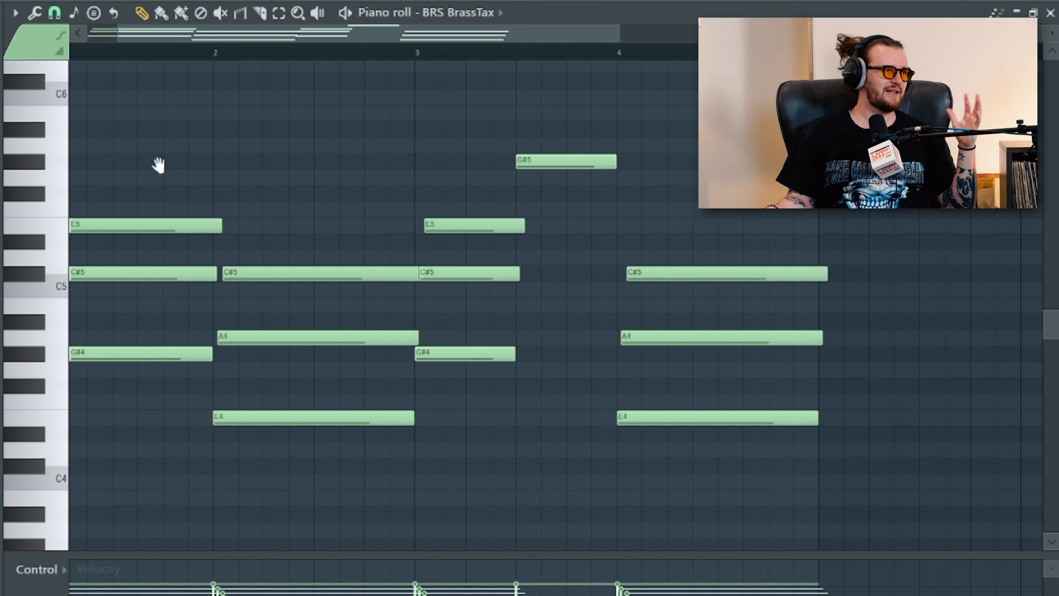
left_click_drag(156, 163, 443, 166)
left_click_drag(119, 204, 352, 228)
scroll(95, 229, "up", 3)
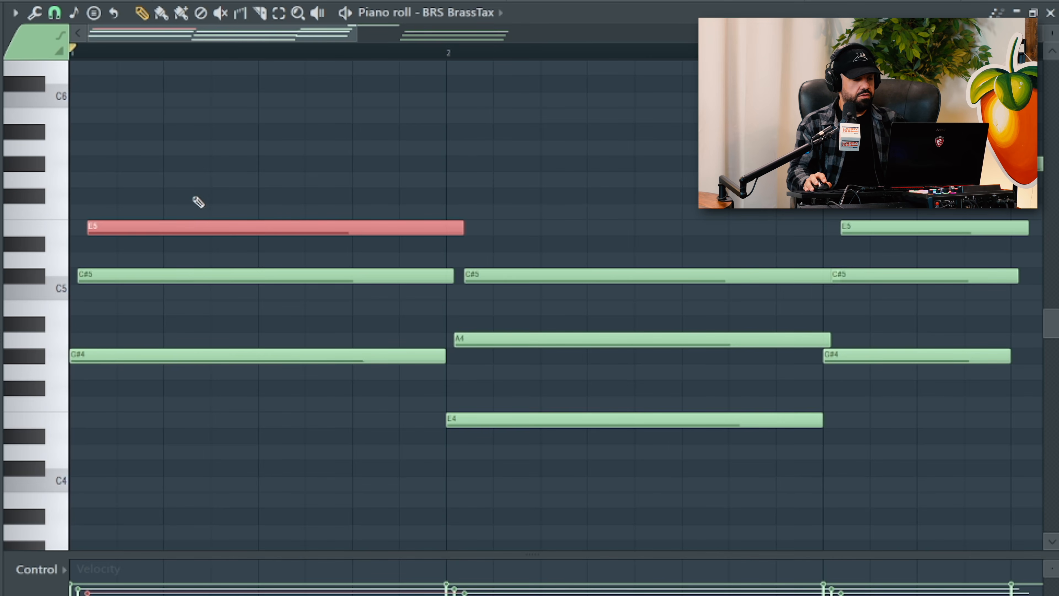
key("ctrl+Down")
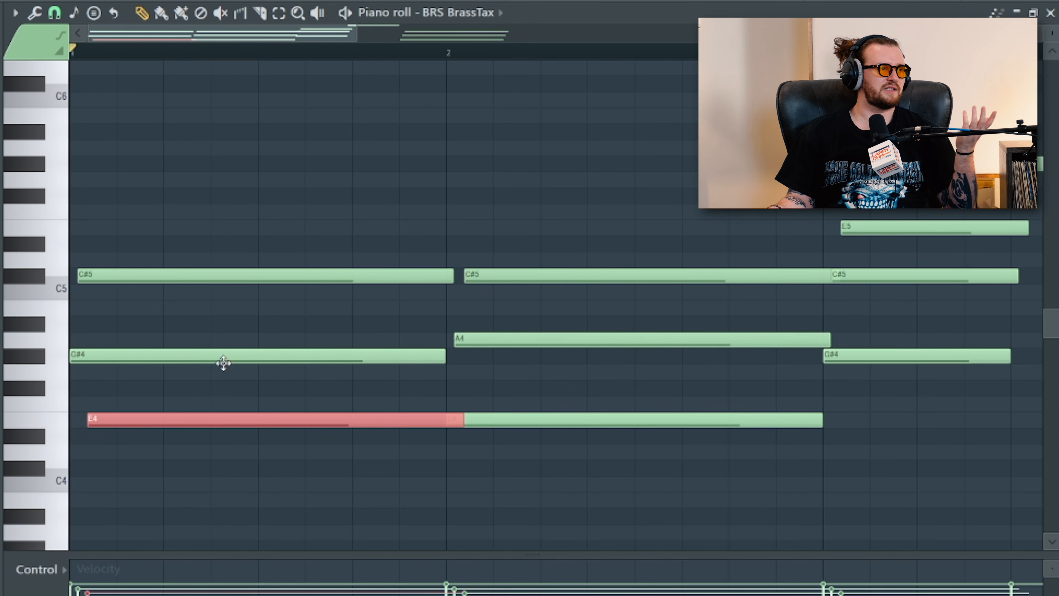
Step: Play back the pattern with the first chord's lowered E4 note and view the whole chord progression
key("space")
key("space")
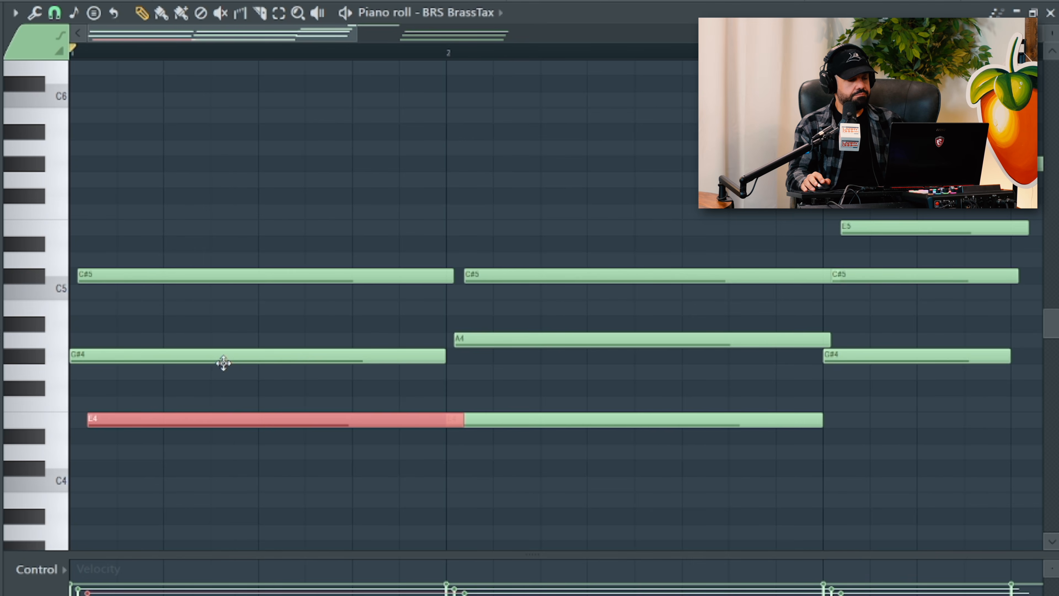
scroll(224, 363, "down", 1)
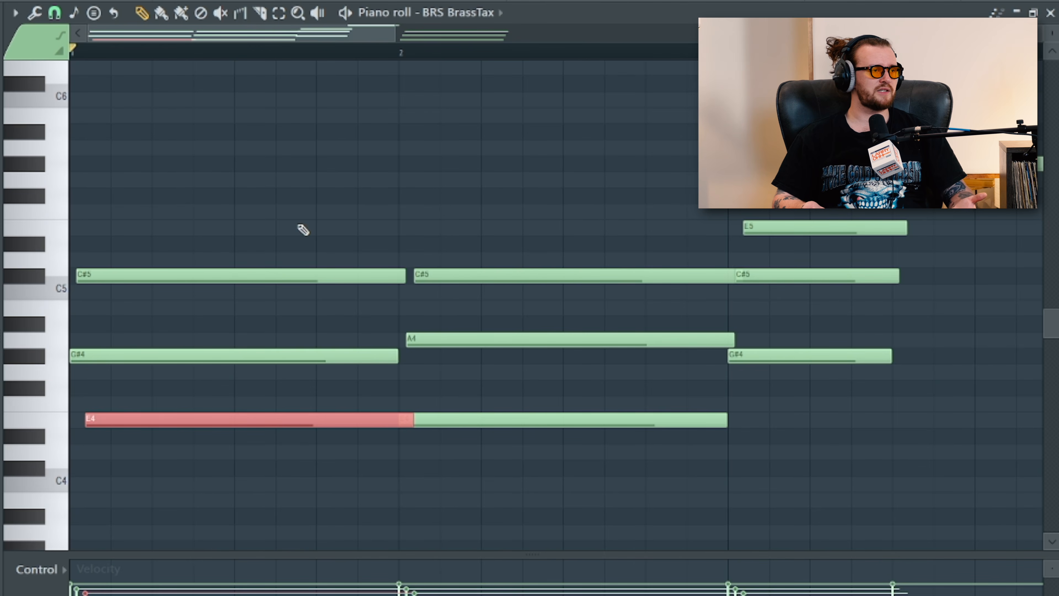
scroll(303, 230, "down", 1)
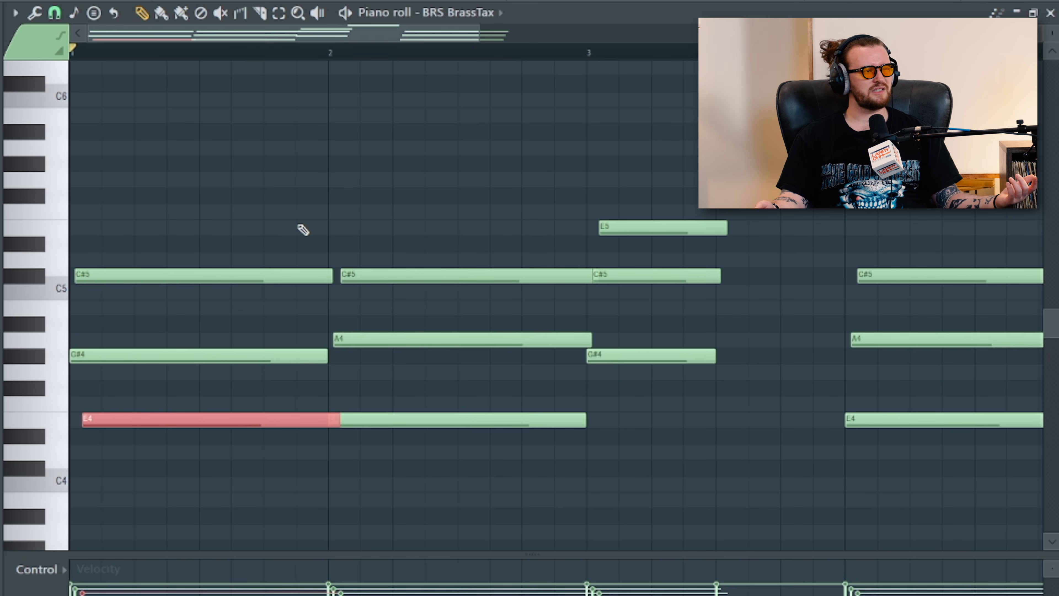
scroll(303, 229, "down", 1)
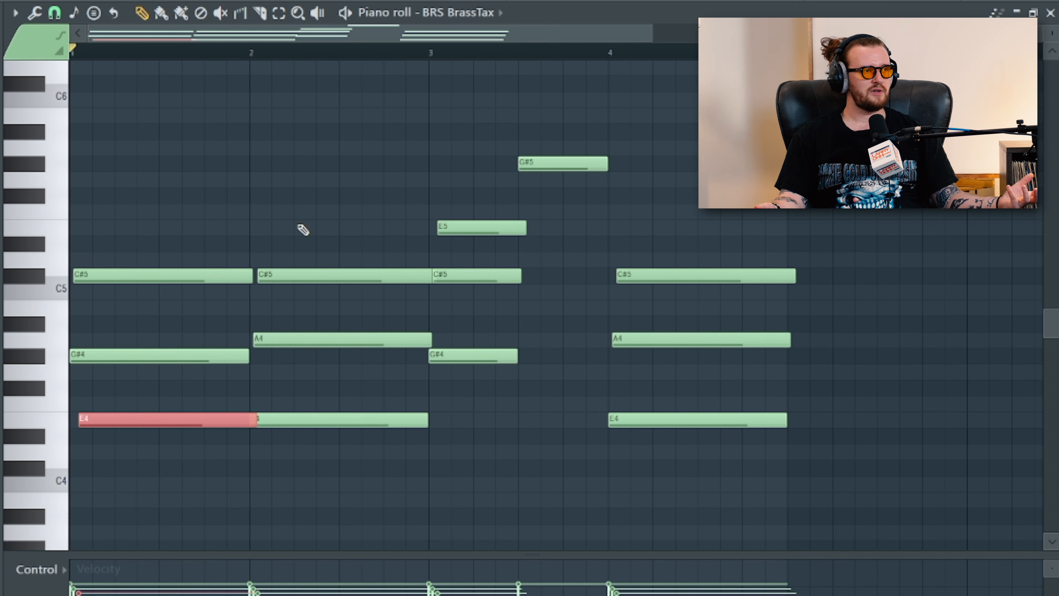
left_click_drag(529, 142, 564, 171)
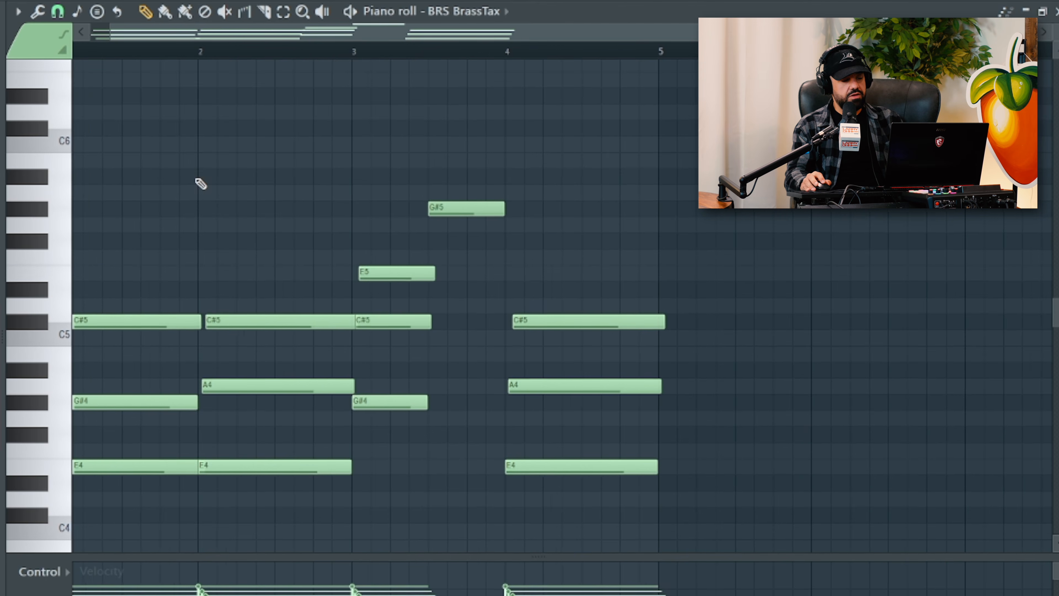
left_click_drag(196, 179, 430, 179)
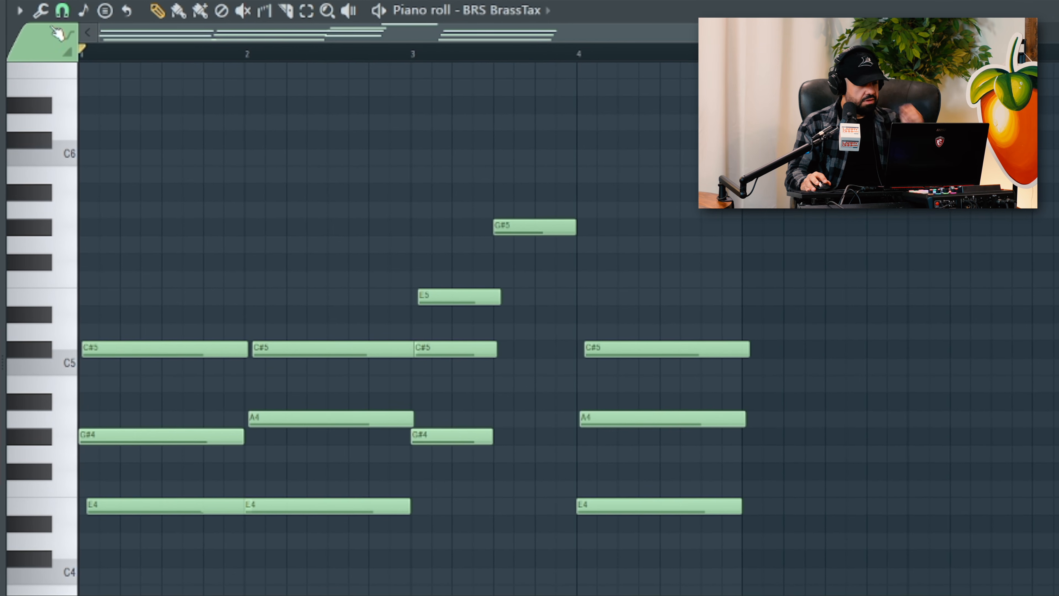
Step: Show the scale highlighting entry among the piano roll's view options
left_click(19, 11)
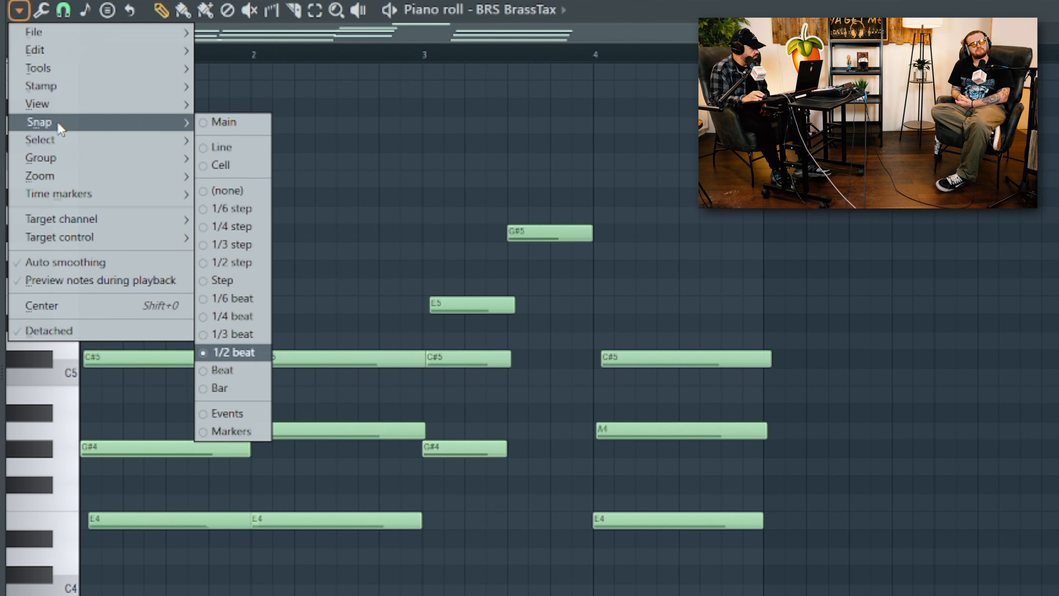
mouse_move(64, 112)
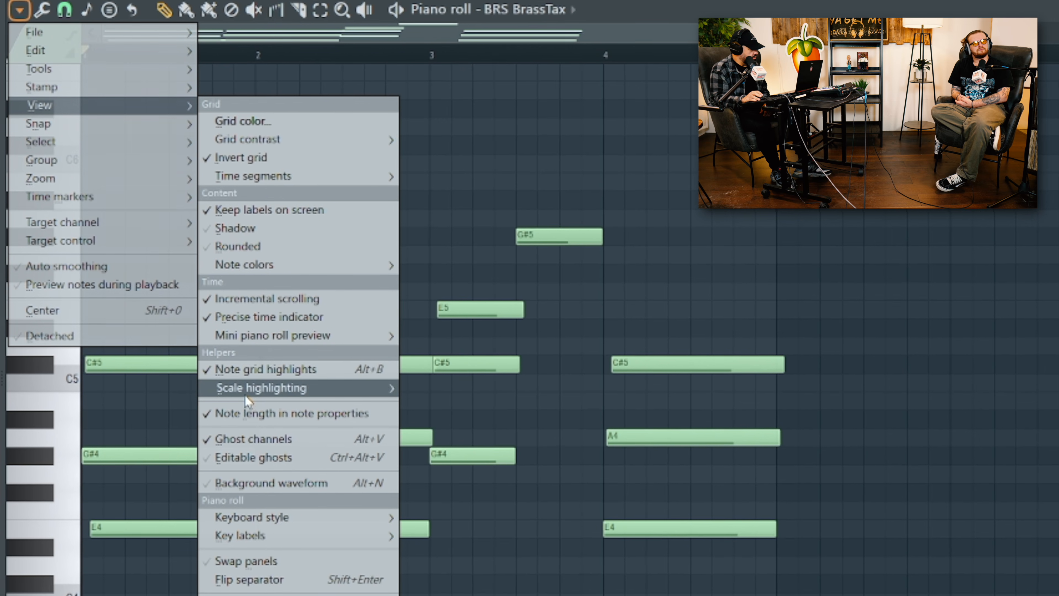
mouse_move(267, 391)
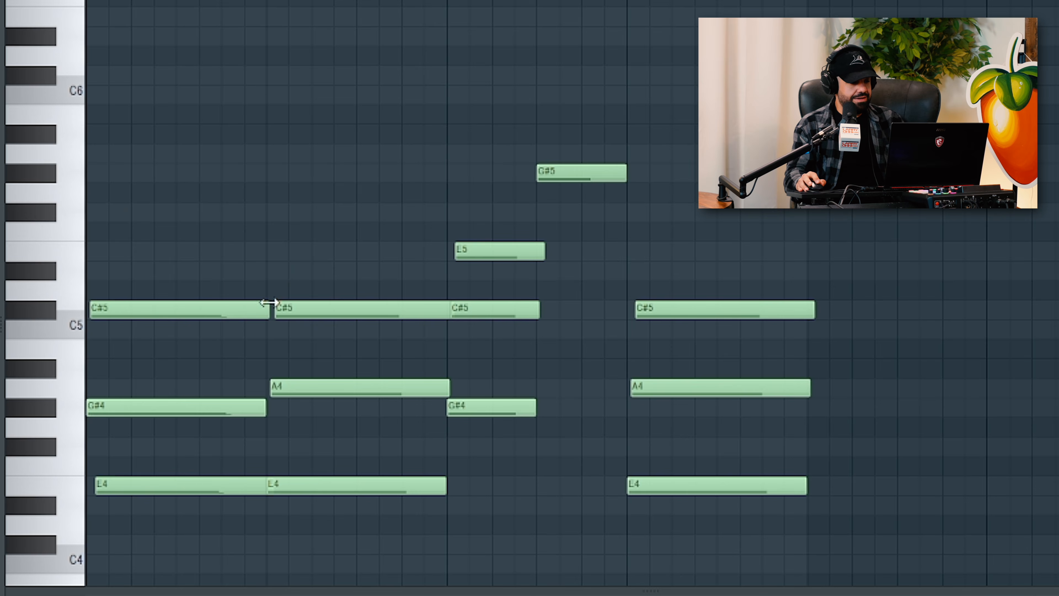
Step: Try adding an E5 note above the first chord, and remove it again
mouse_move(585, 495)
left_mouse_down()
mouse_move(628, 499)
mouse_move(604, 493)
left_mouse_up()
left_click_drag(472, 453, 644, 505)
left_click(464, 483)
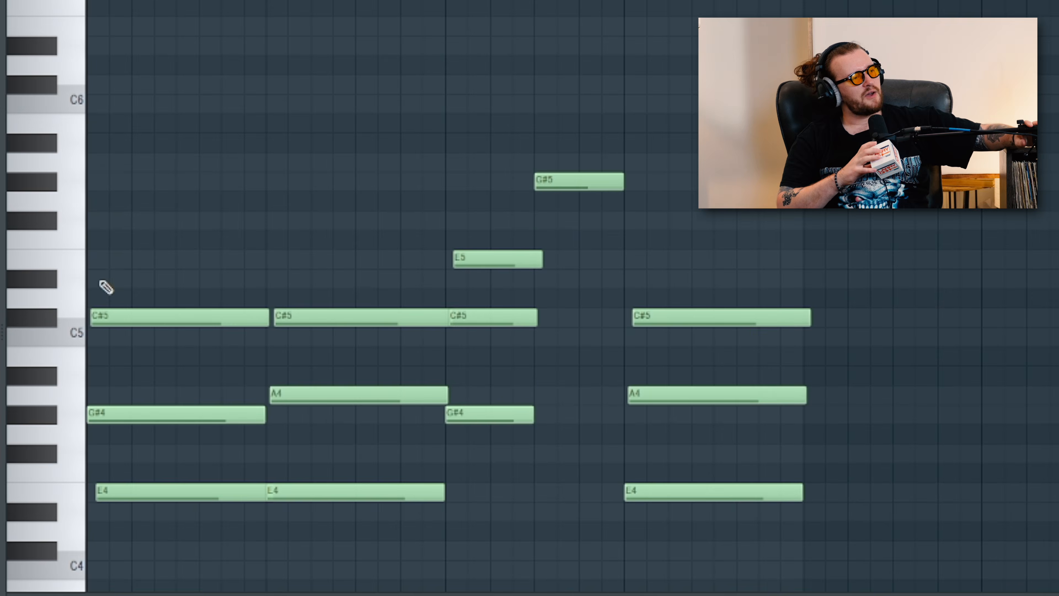
left_click_drag(105, 364, 96, 329)
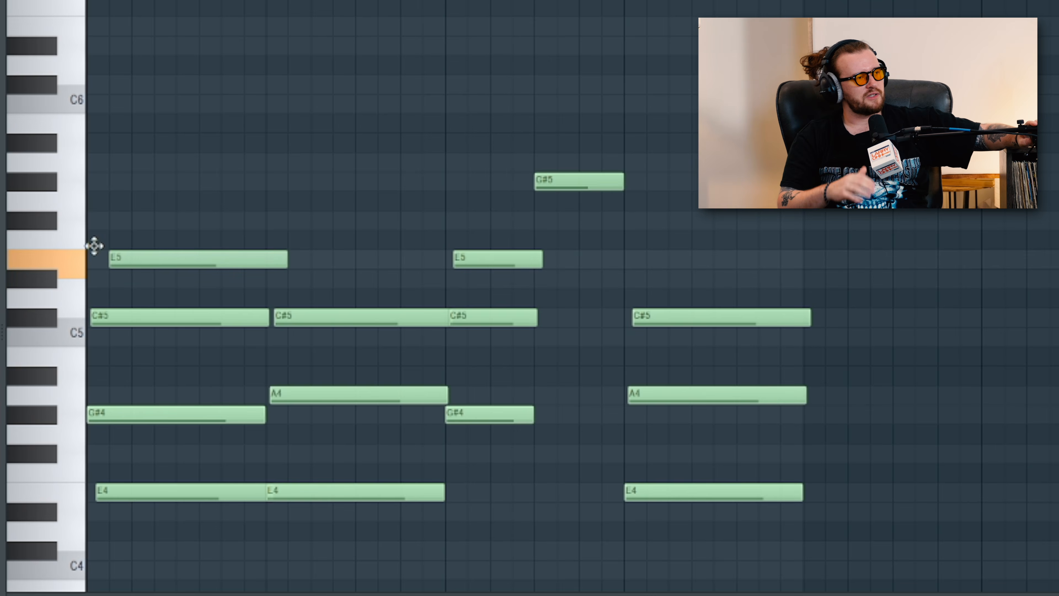
left_click_drag(94, 246, 95, 215)
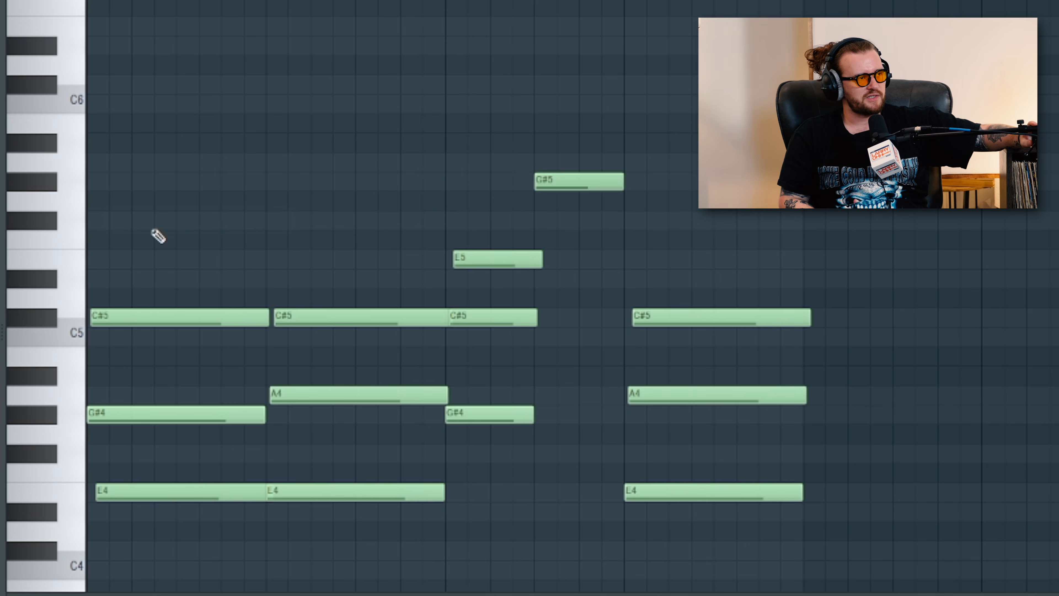
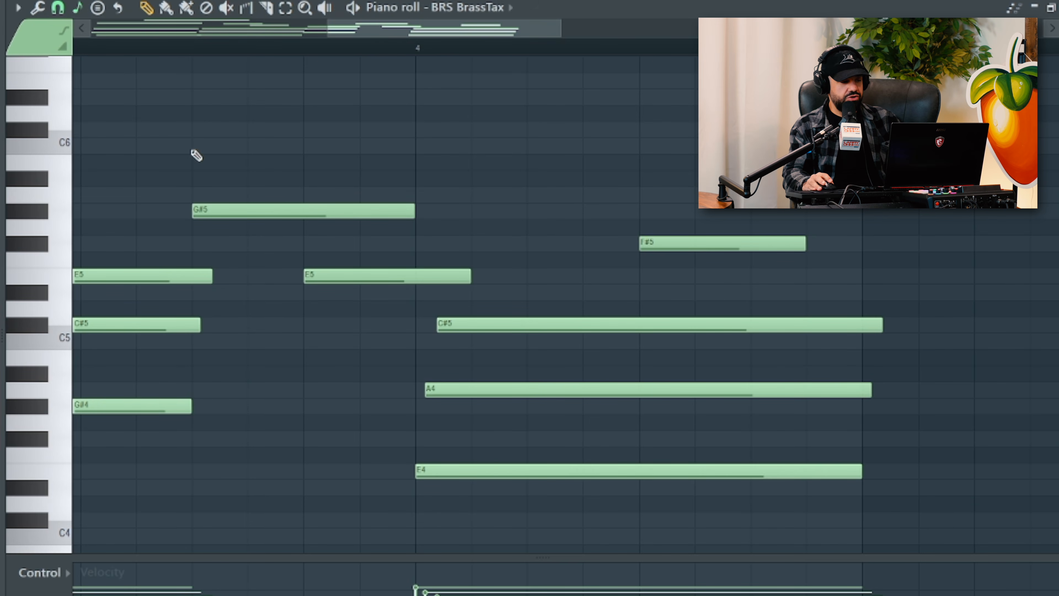
Step: Shorten the last chord's E4, A4 and C#5 notes together so the C#5 ends exactly at the end of bar 4
left_click_drag(909, 301, 802, 490)
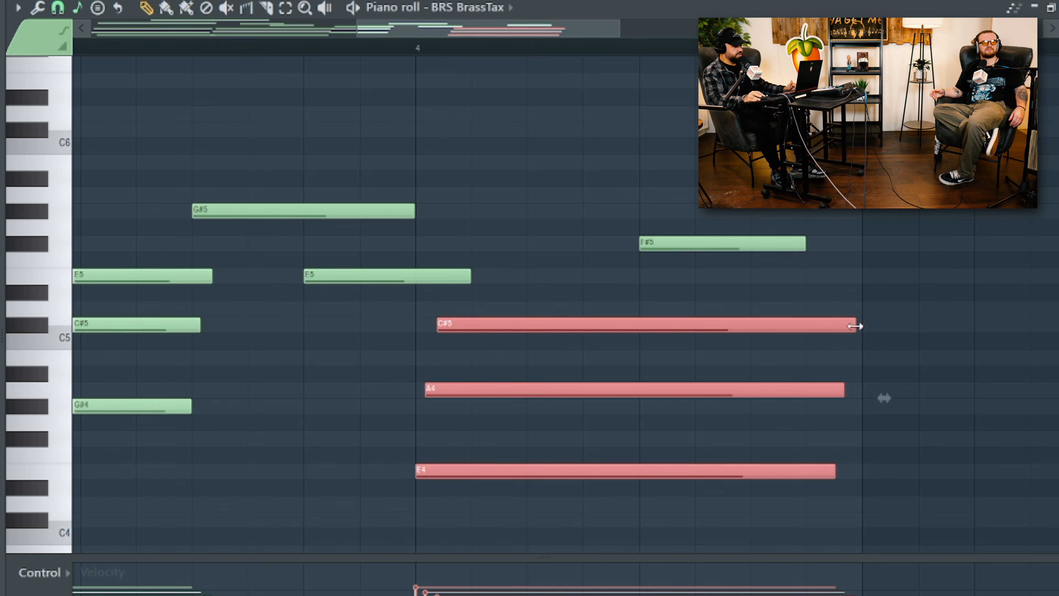
scroll(855, 328, "up", 5, "ctrl")
left_click_drag(851, 329, 865, 334)
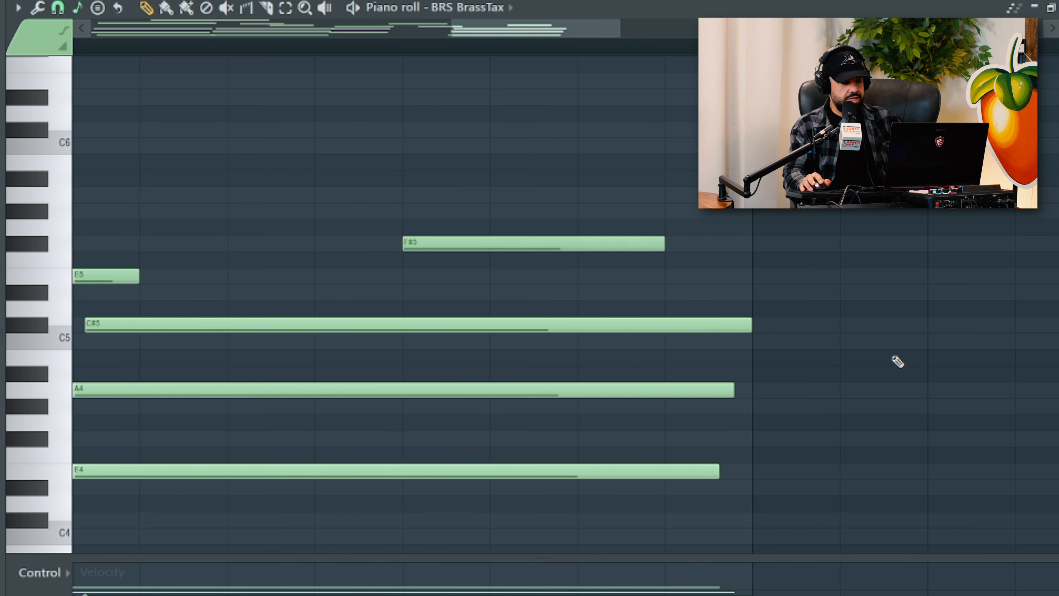
scroll(756, 362, "down", 3)
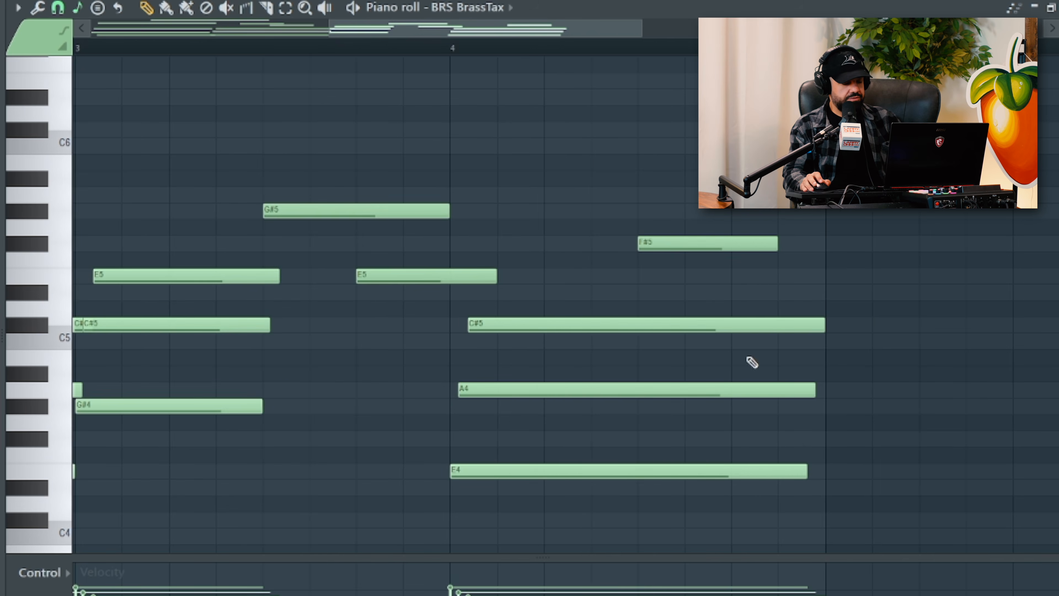
left_click_drag(861, 284, 734, 521)
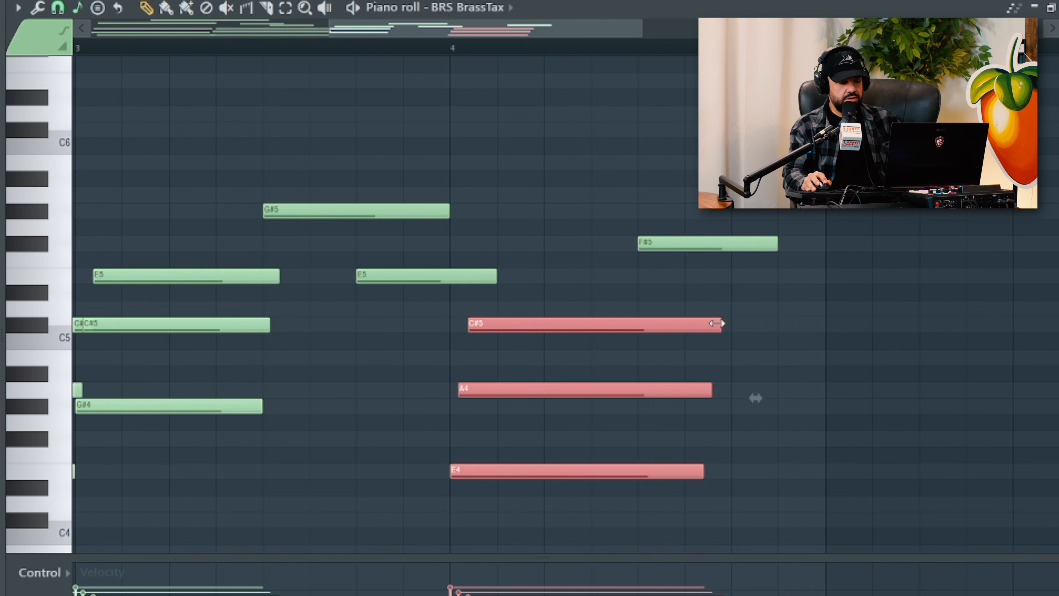
scroll(824, 323, "up", 5, "ctrl")
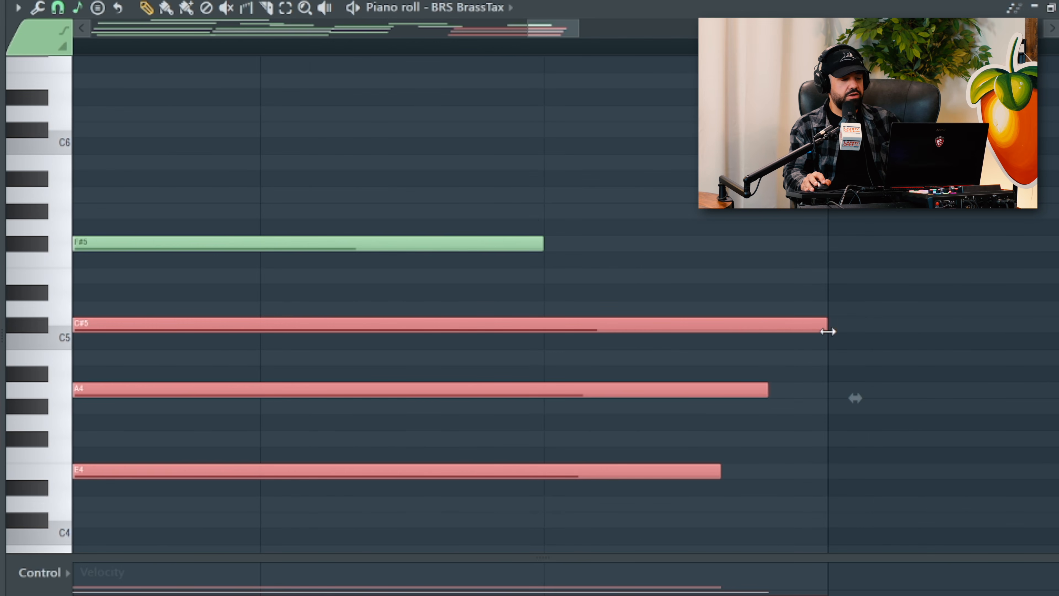
scroll(838, 333, "down", 8, "ctrl")
left_click(809, 332, "ctrl")
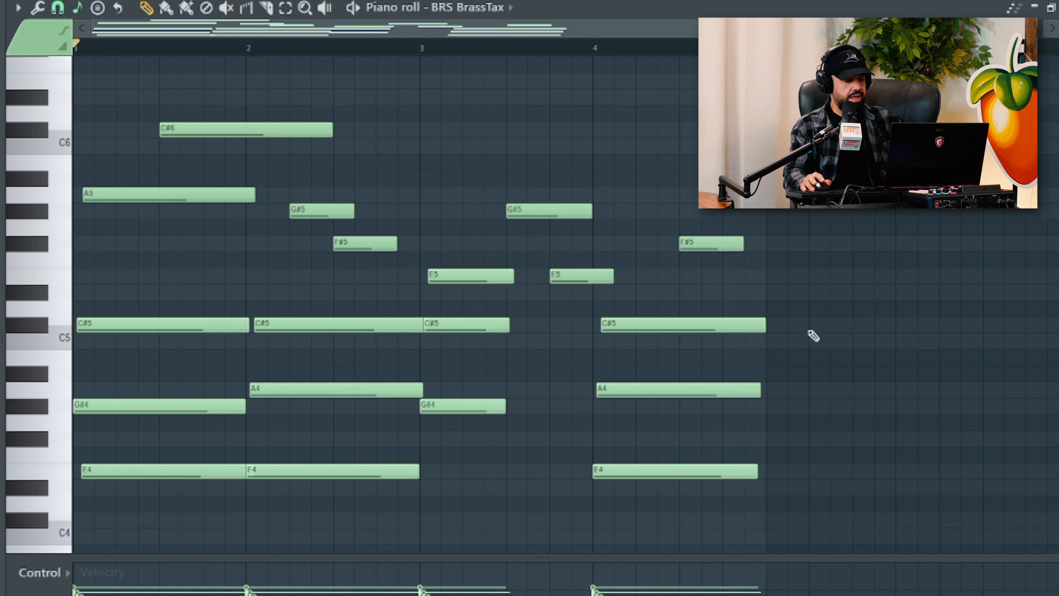
Step: Play back the pattern to hear the chords together with the melody notes
scroll(809, 332, "down", 1, "ctrl")
scroll(810, 331, "down", 1)
key("space")
scroll(792, 336, "up", 2)
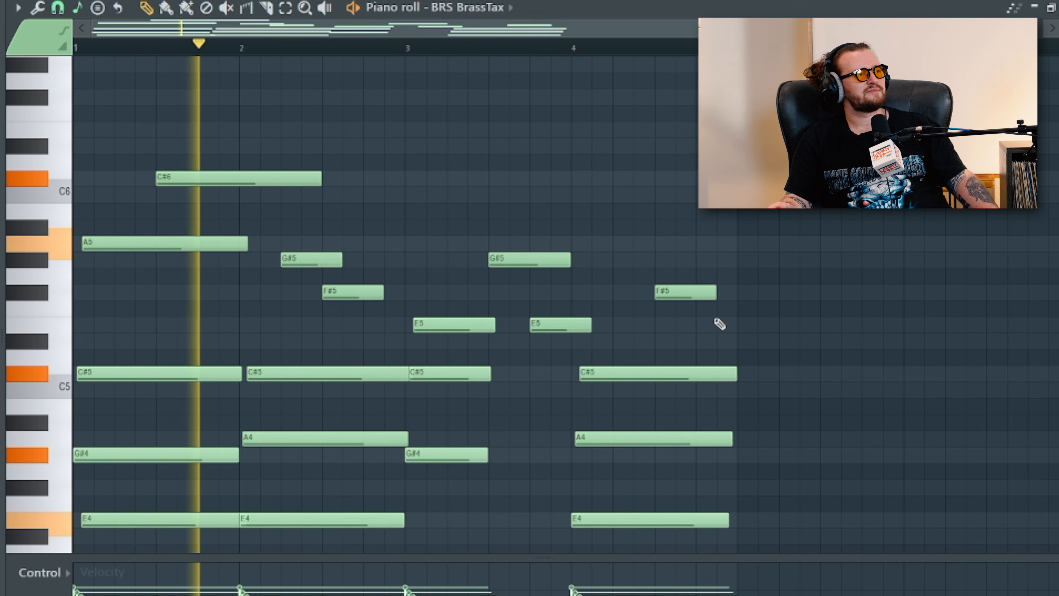
scroll(479, 295, "down", 1, "ctrl")
key("space")
scroll(302, 282, "down", 1)
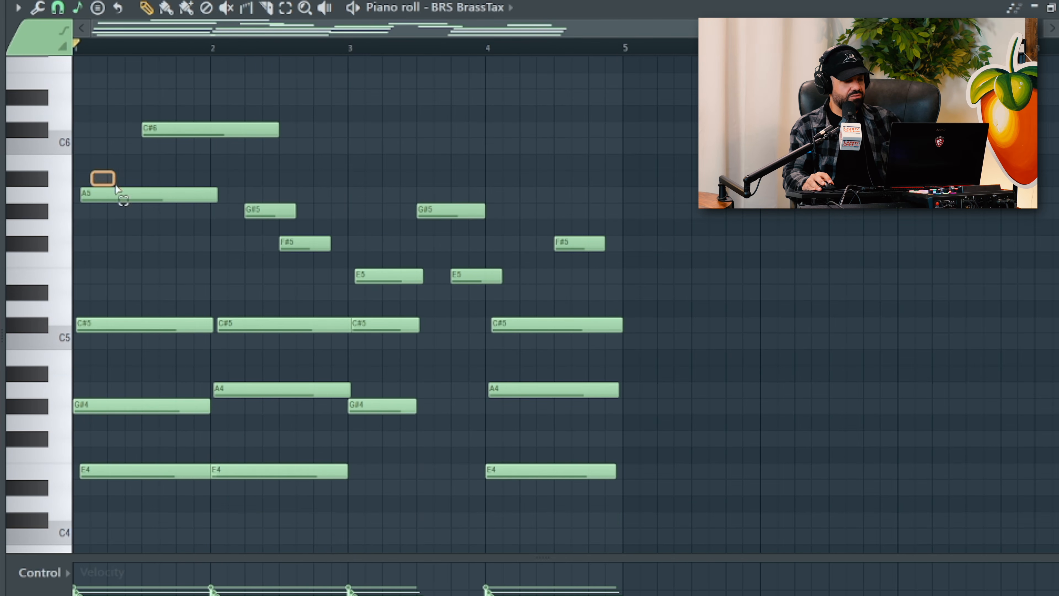
Step: Select the first chord's C#5 note and lower its velocity
scroll(137, 240, "up", 2, "ctrl")
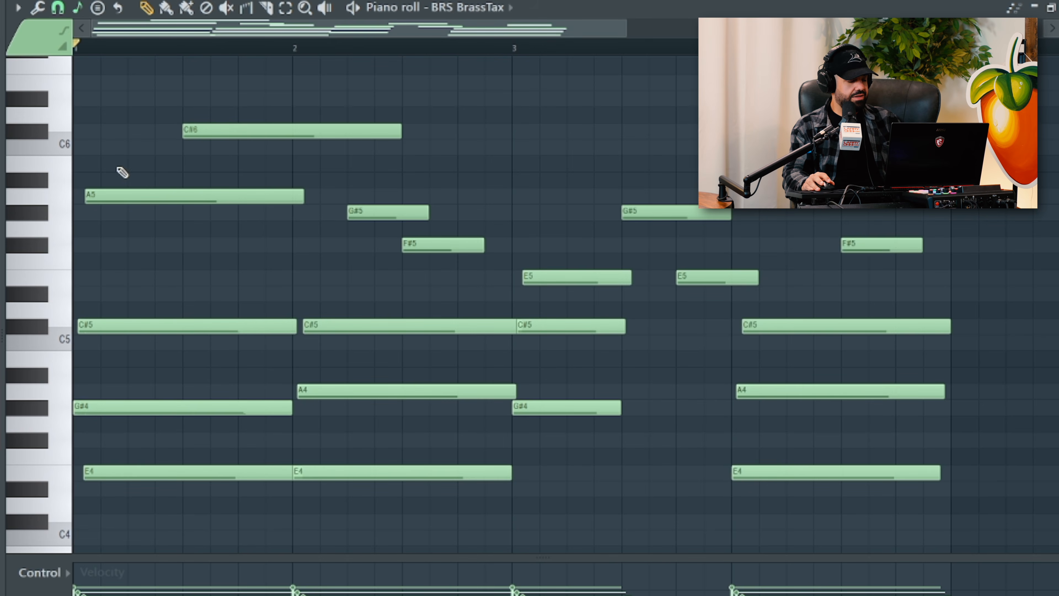
left_click_drag(118, 304, 176, 386)
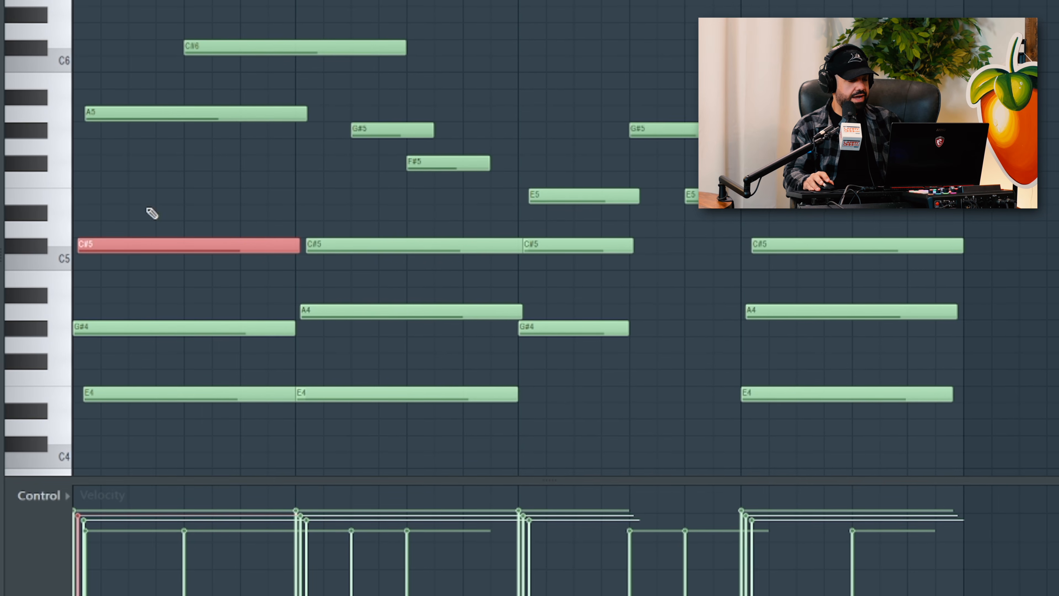
scroll(113, 295, "up", 3, "ctrl")
left_click(84, 534)
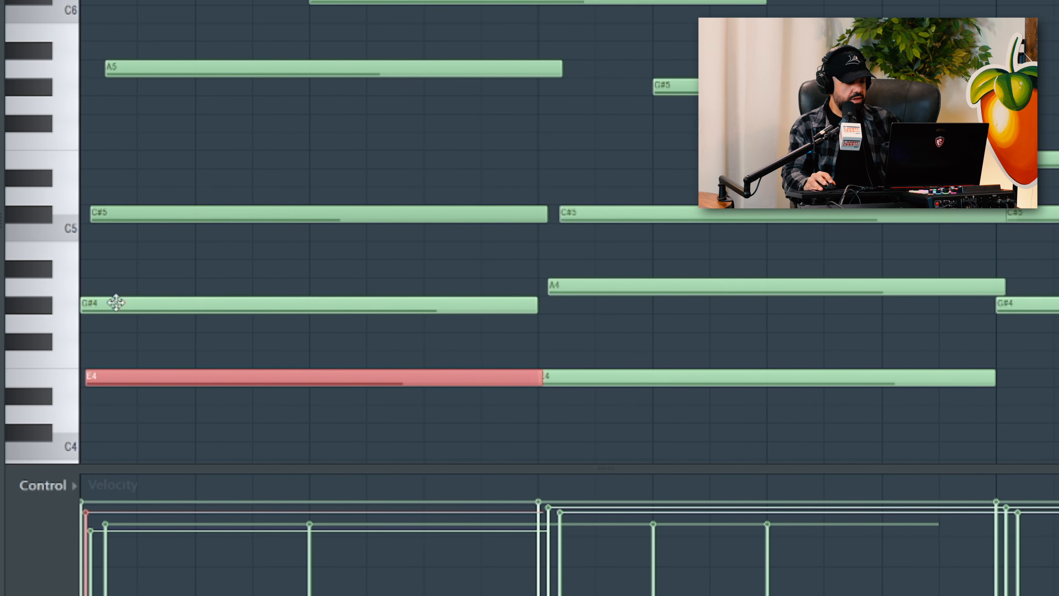
Step: Move the first chord's E4 to the start of bar 1, shift its G#4 slightly later, and play back the result
left_click_drag(118, 376, 114, 377)
left_click_drag(117, 305, 120, 303)
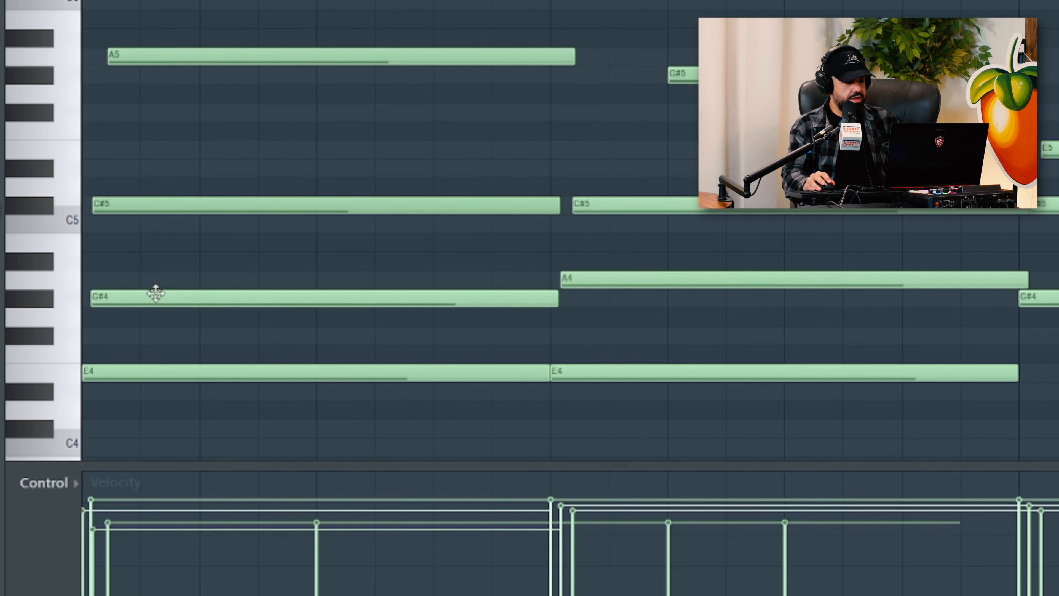
key("space")
key("space")
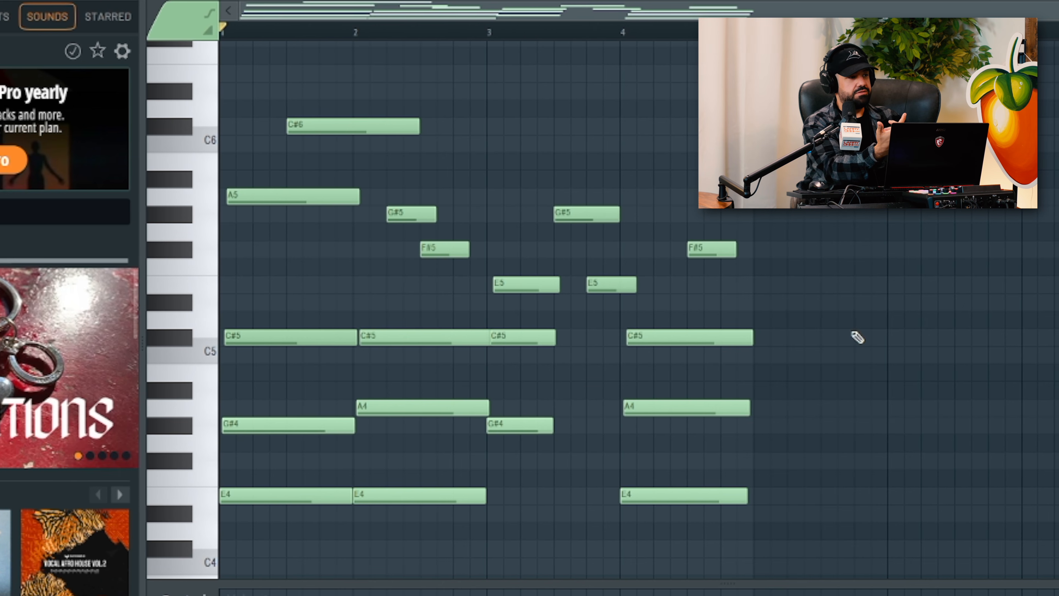
Step: Try flipping the score horizontally and vertically with the score flipper while the pattern plays
key("alt+y")
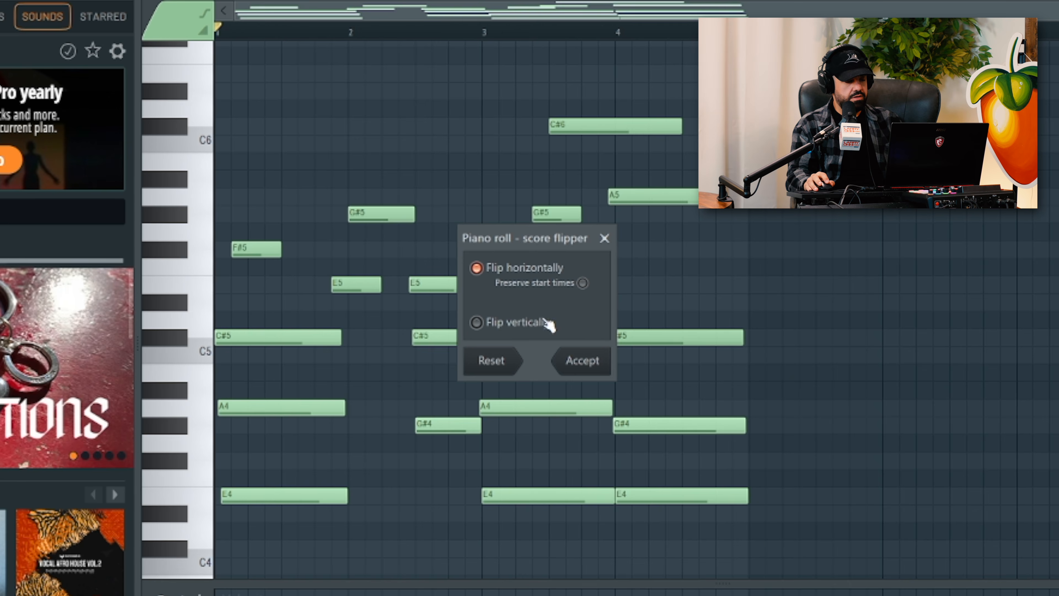
key("space")
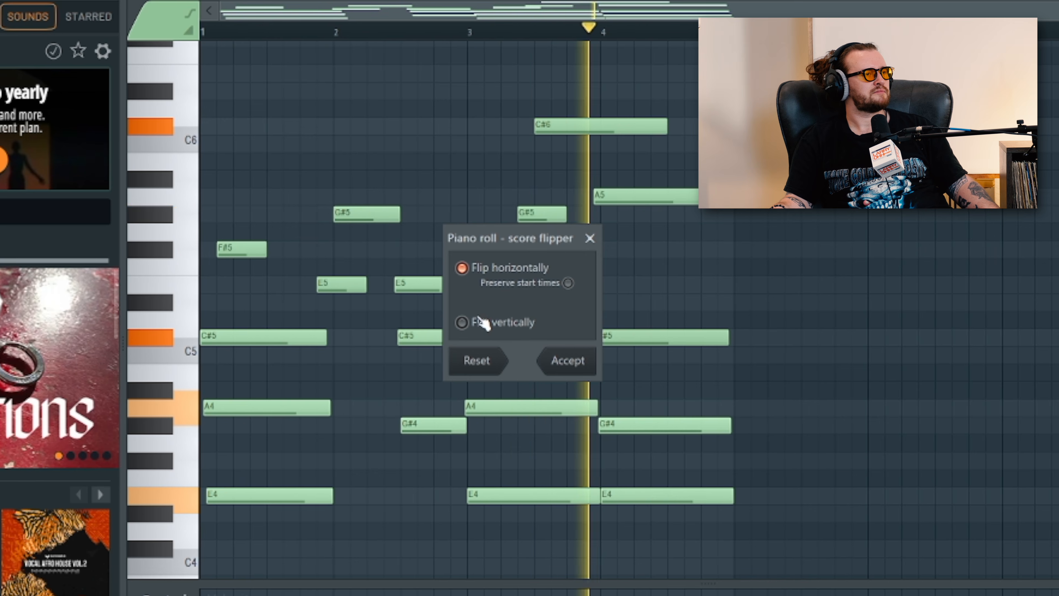
left_click(467, 323)
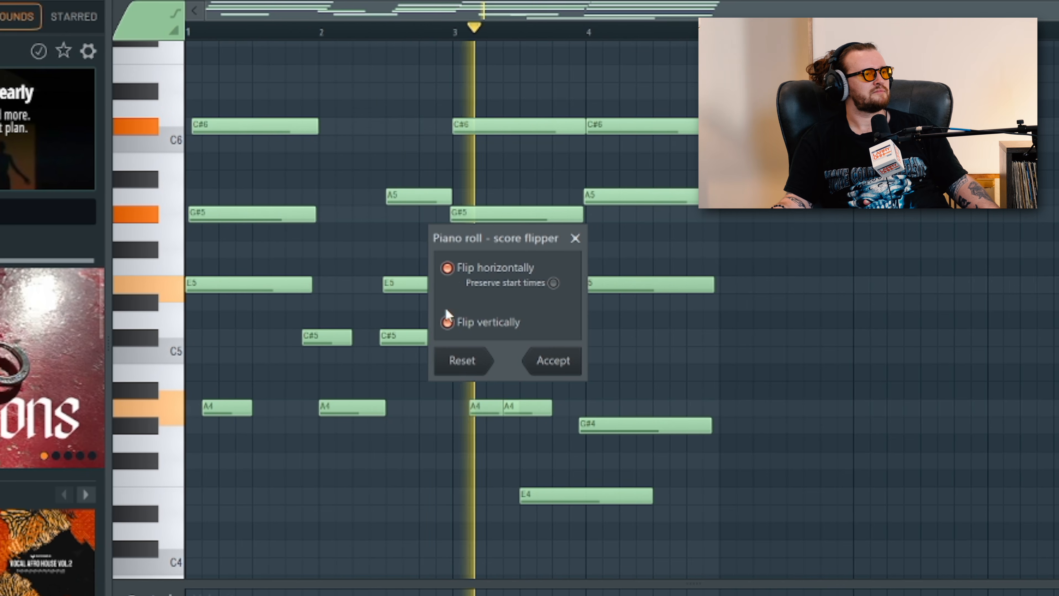
left_click(448, 268)
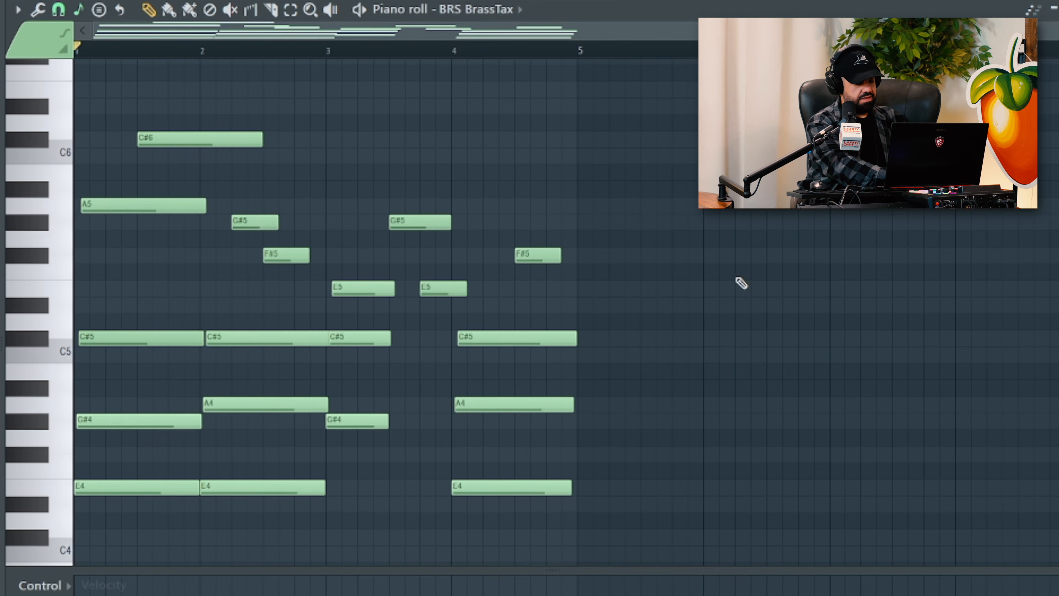
left_click(745, 287)
key("alt+r")
key("Escape")
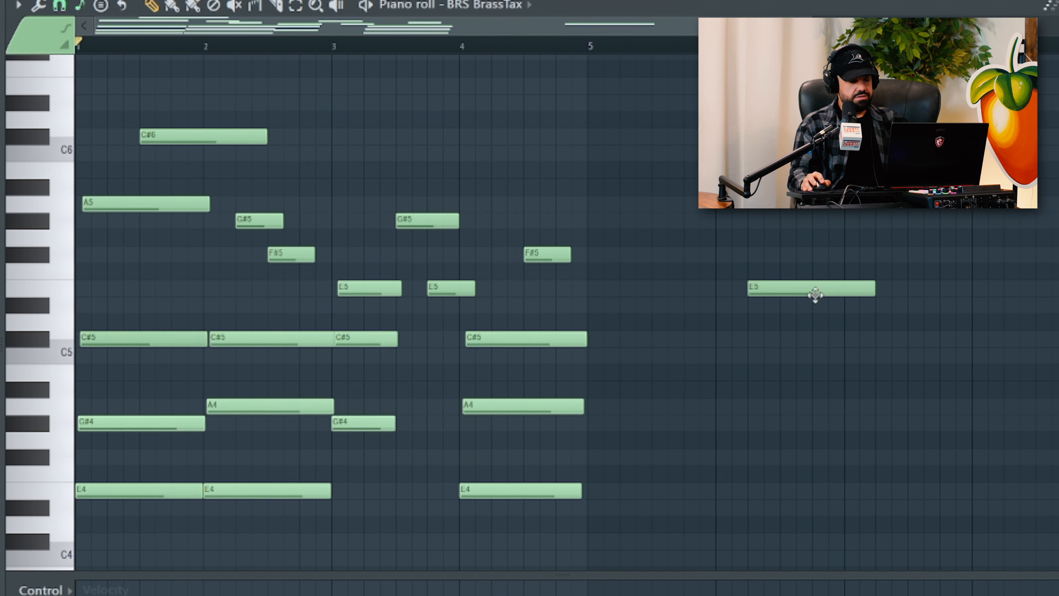
right_click(808, 291)
Step: Try the randomizer's pattern generation in the key of C with a slightly lower population, ending with pattern generation switched off
key("alt+r")
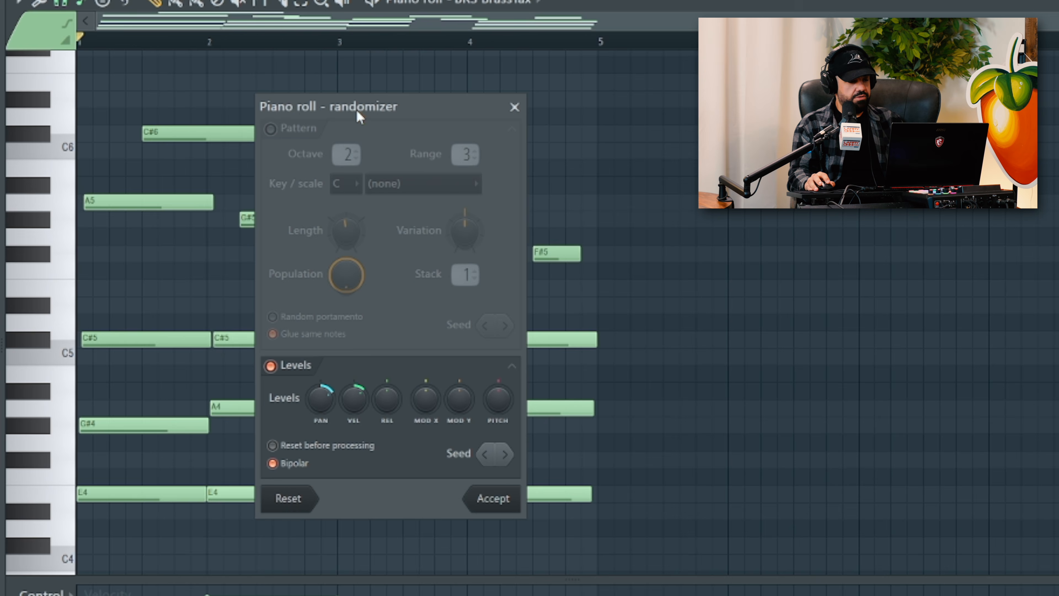
left_click(268, 131)
left_click(274, 129)
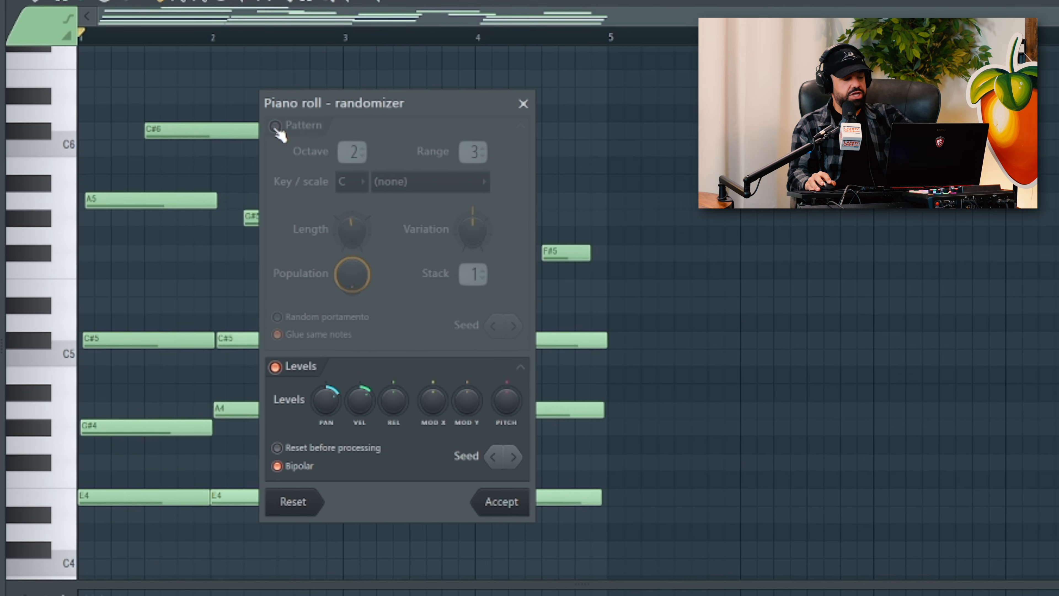
left_click(278, 125)
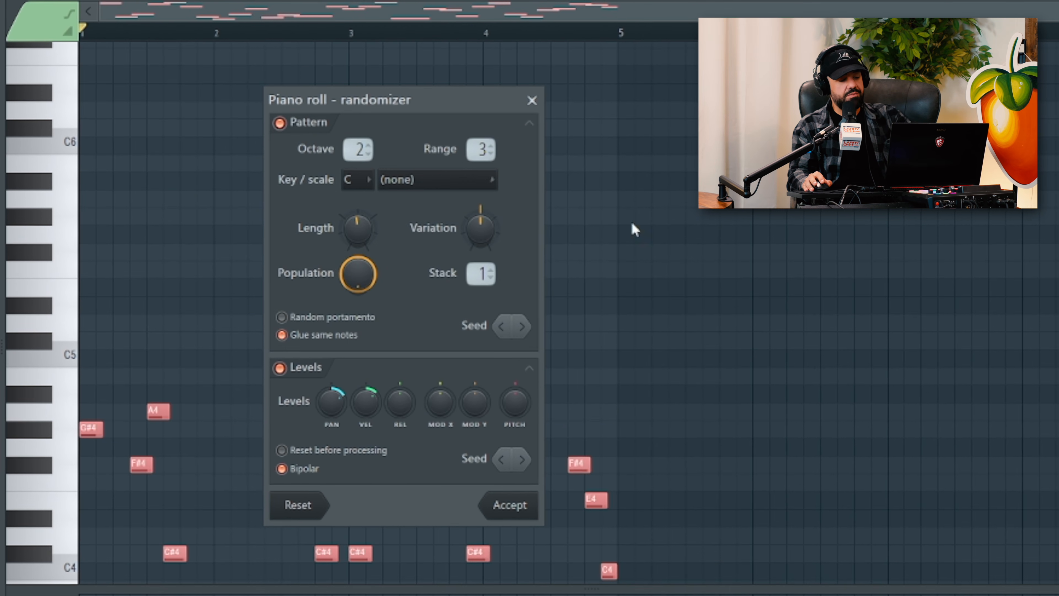
left_click(351, 180)
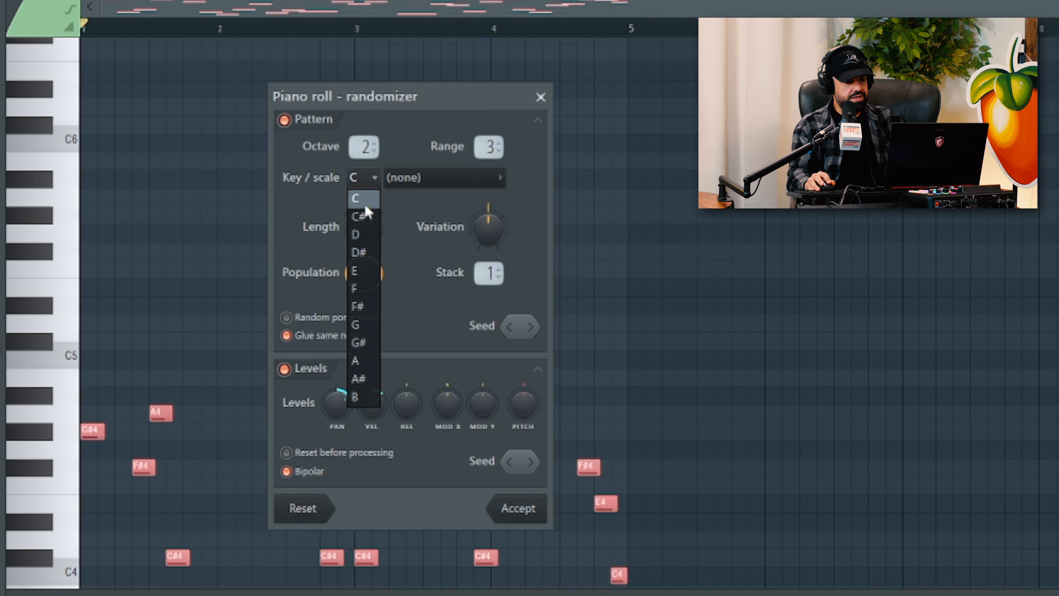
left_click(358, 199)
left_click(421, 179)
left_click(332, 235)
left_click_drag(367, 273, 366, 294)
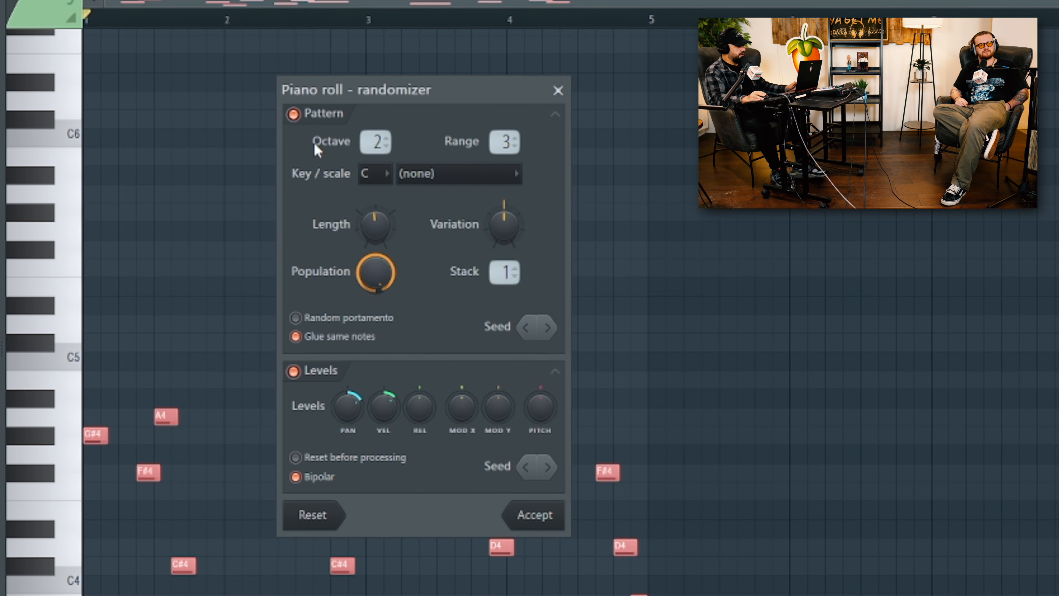
left_click(290, 115)
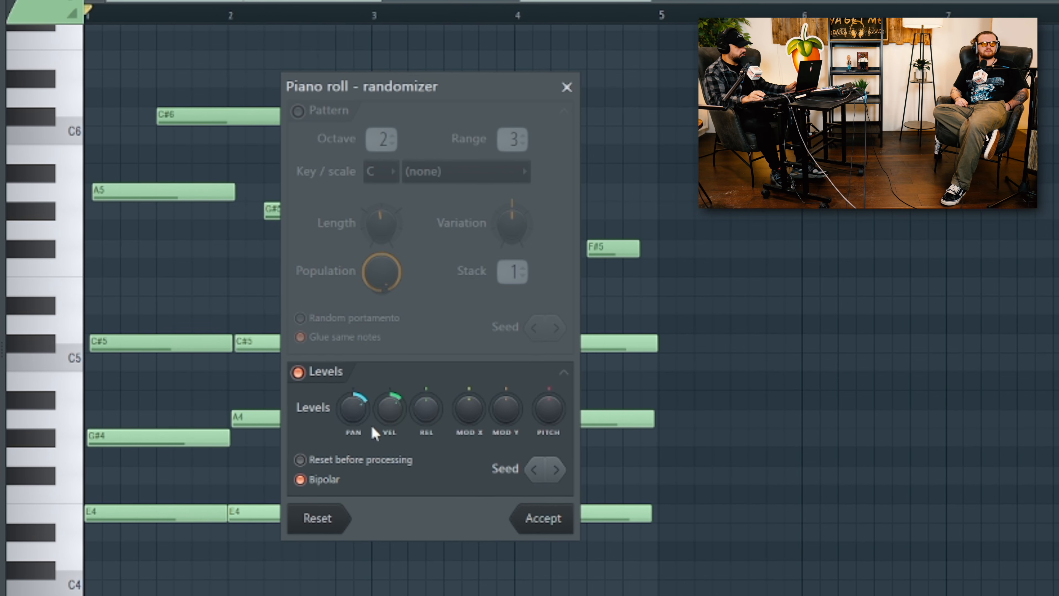
Step: Reduce the pan and velocity amounts in the randomizer, apply the level randomization to the notes, and play back the pattern
left_click_drag(352, 409, 391, 426)
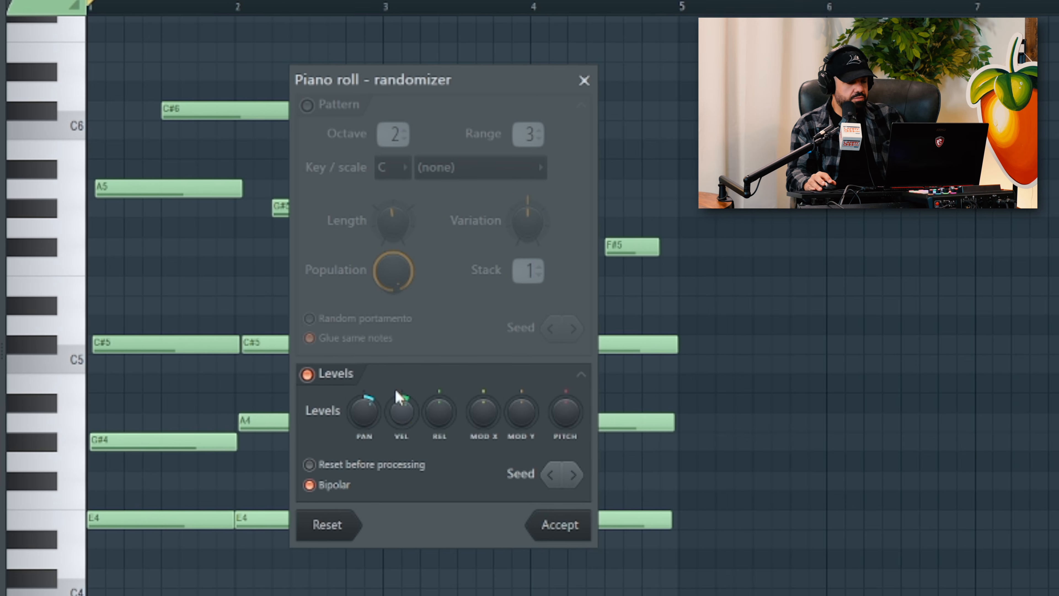
left_click(561, 525)
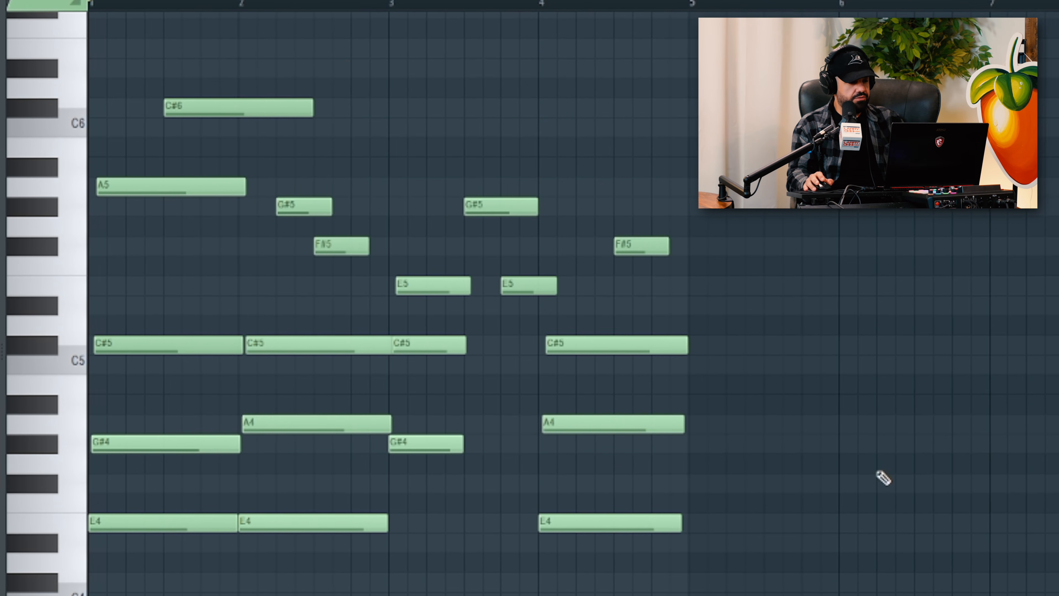
key("space")
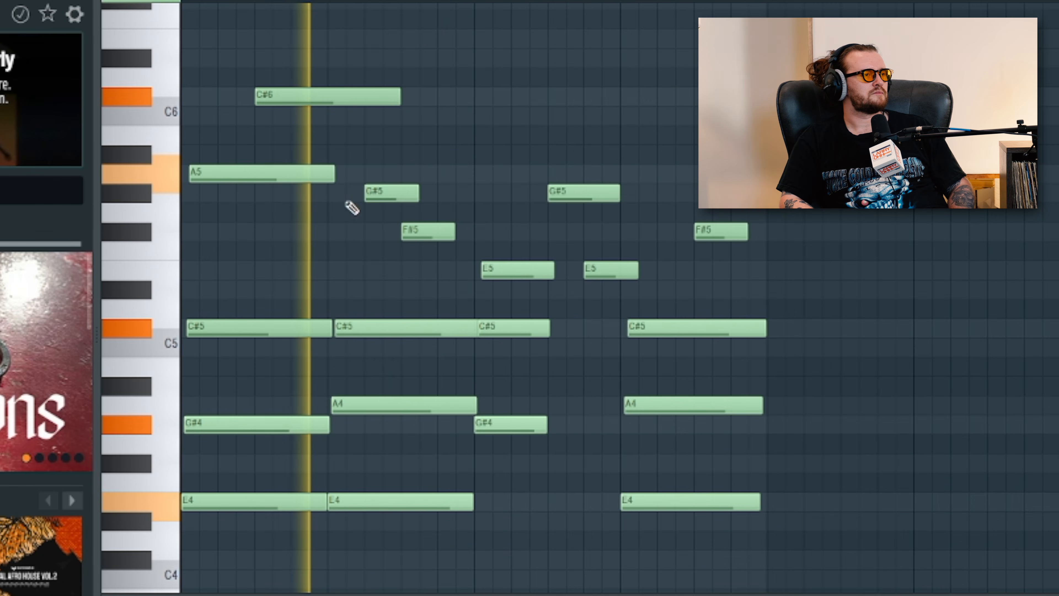
scroll(331, 212, "up", 3)
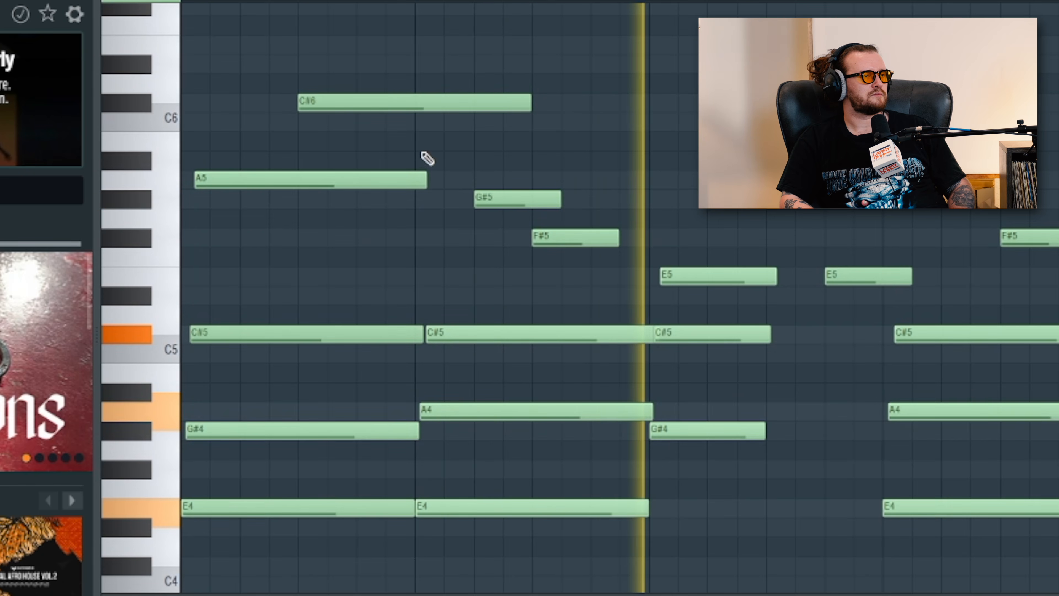
scroll(433, 168, "down", 2)
key("space")
Step: Delete all notes from the pattern and set the typing keyboard to the Minor Natural Chordmap layout
left_click_drag(806, 558, 184, 76)
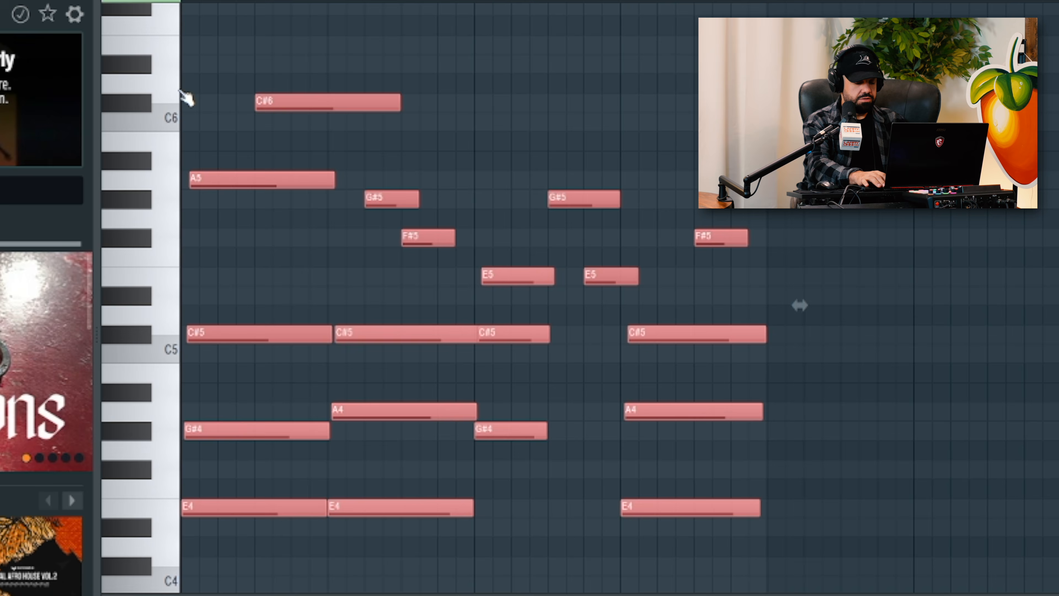
key("Delete")
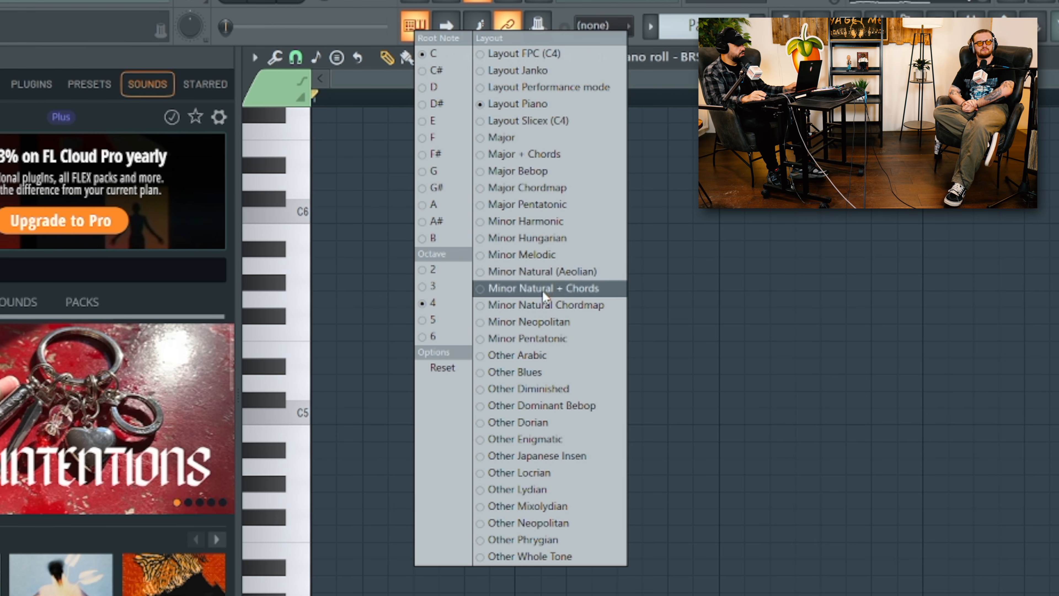
left_click(417, 29)
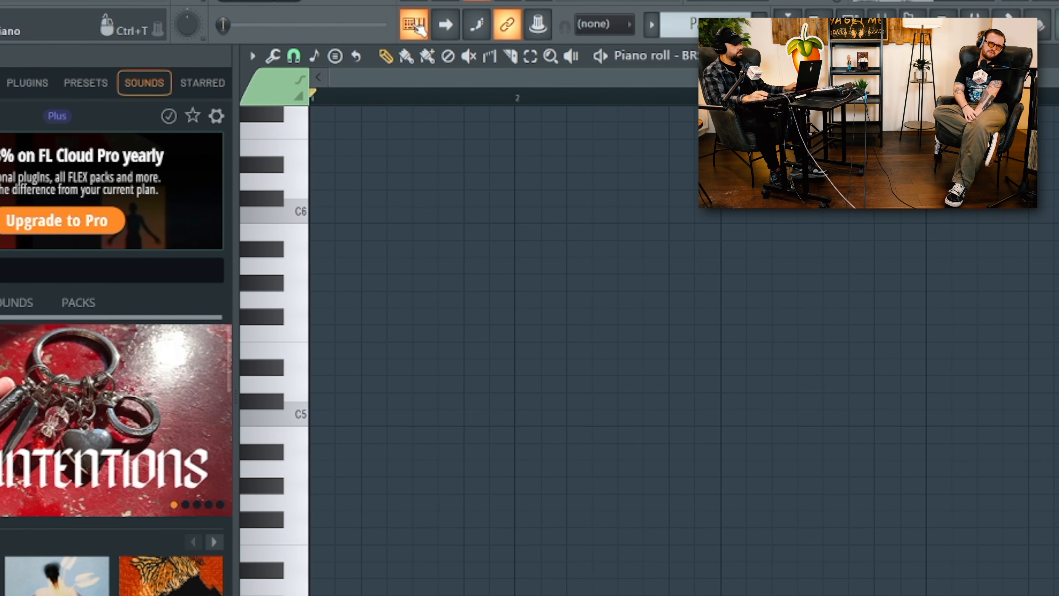
left_click(410, 28)
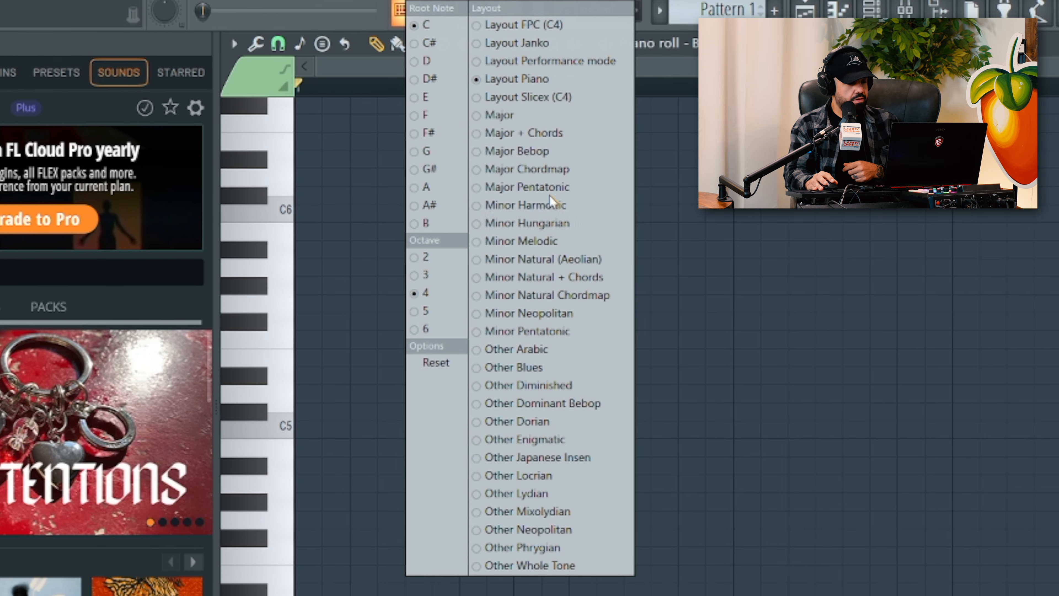
left_click(561, 296)
left_click(830, 291)
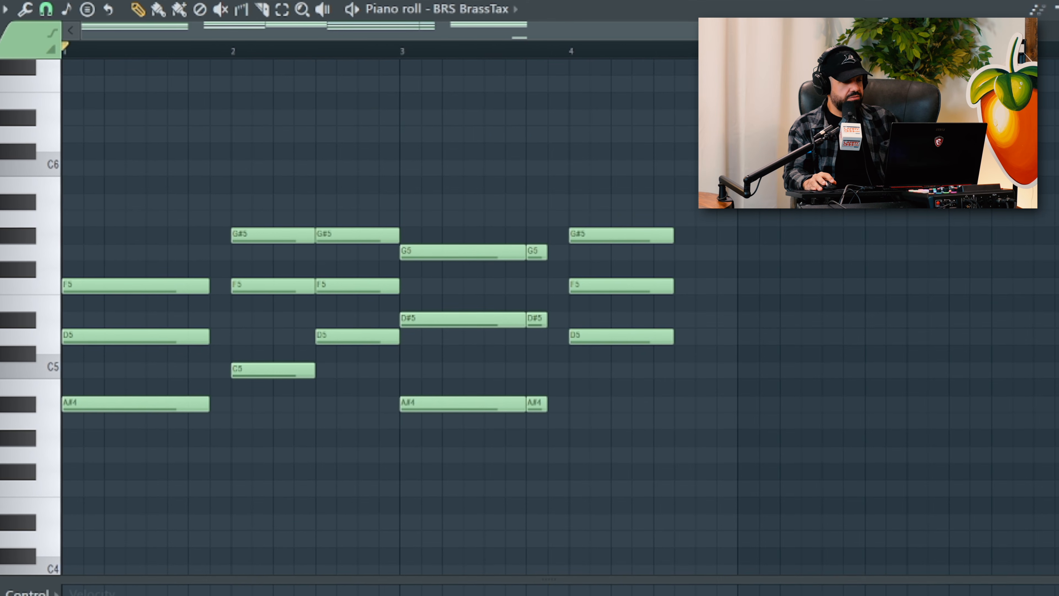
Step: Clear the recorded chords from the pattern and set the typing keyboard back to Layout Piano
left_click_drag(751, 161, 123, 467)
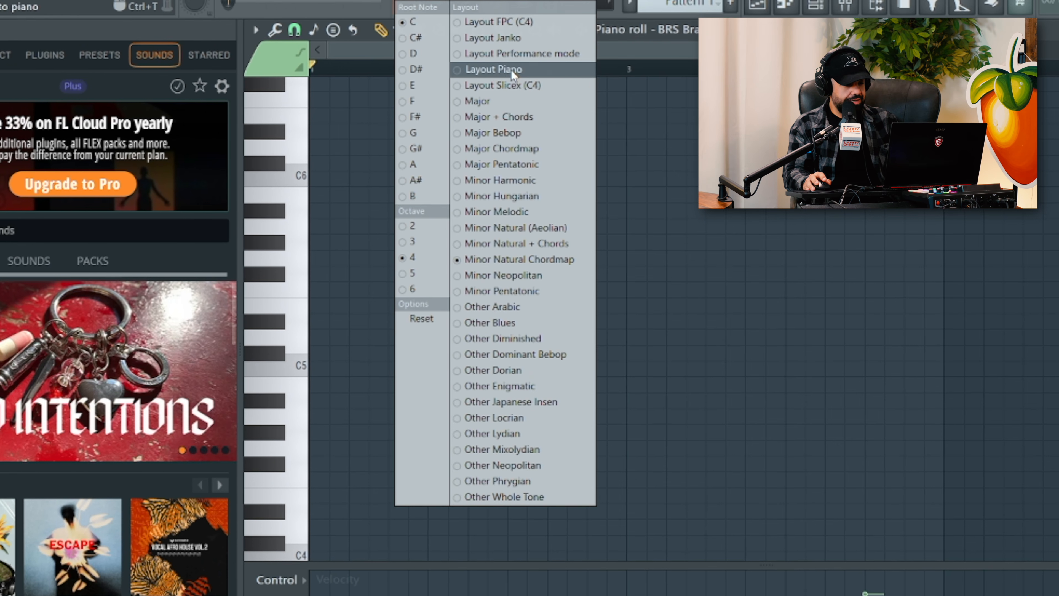
left_click(485, 70)
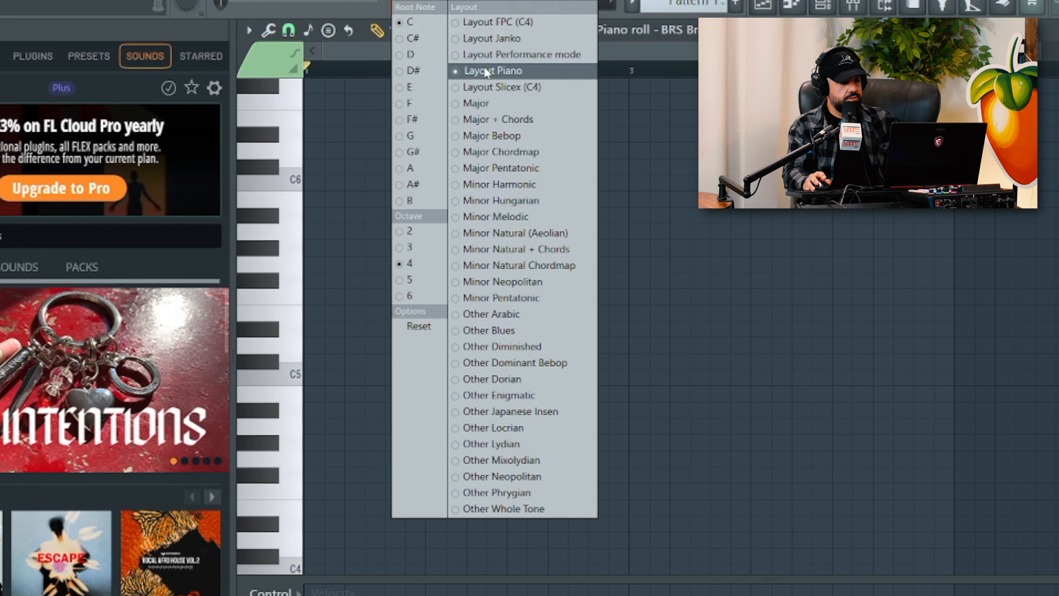
Step: Stamp an automatic chord of C#4, F4, G#4 and C5 across bar 1 in F Minor Natural (Aeolian) and end its playback
left_click(249, 30)
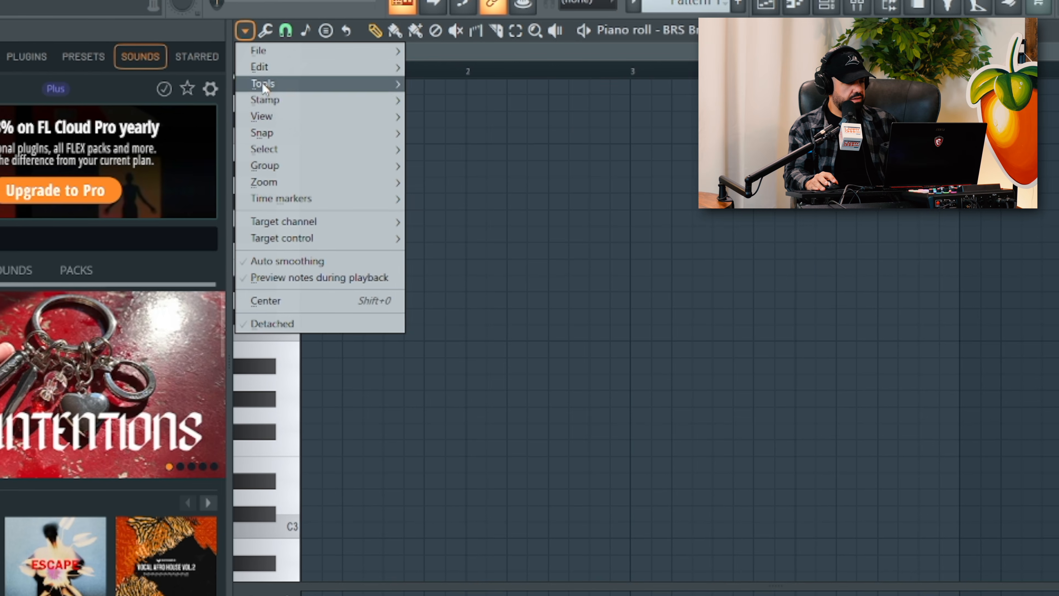
mouse_move(265, 102)
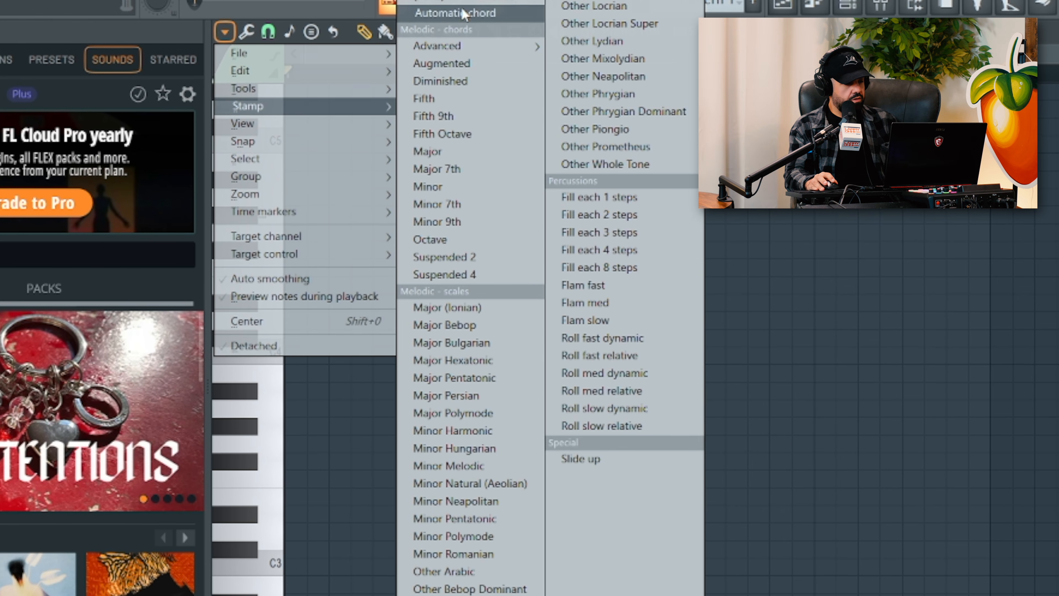
left_click(449, 15)
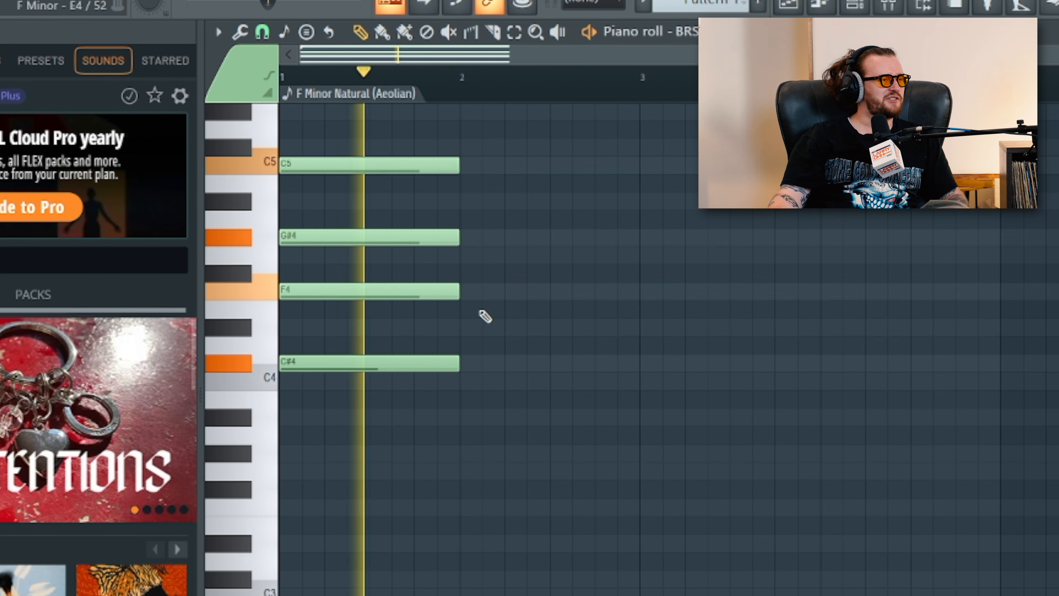
key("space")
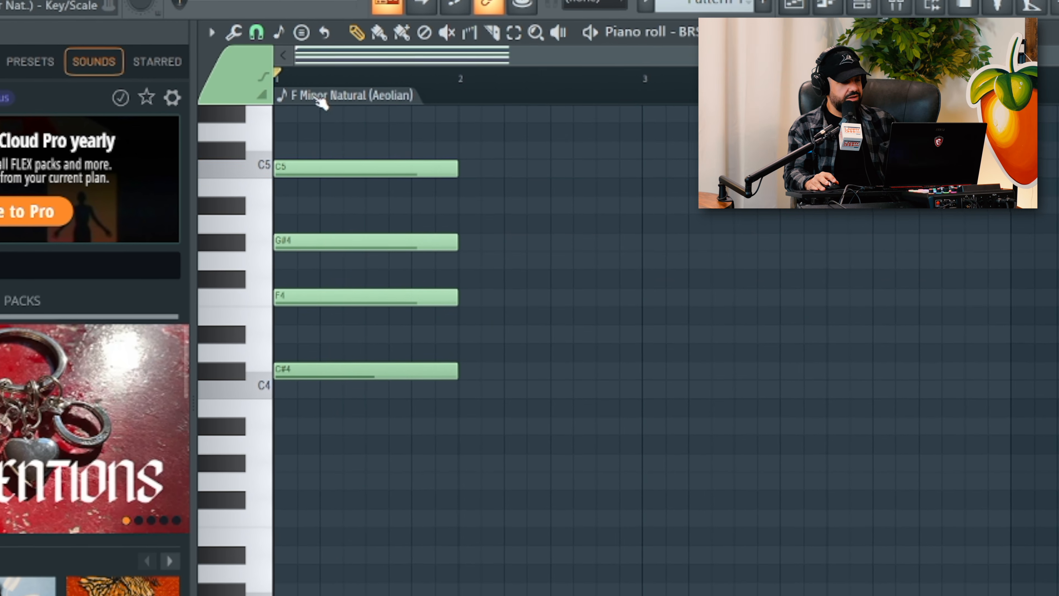
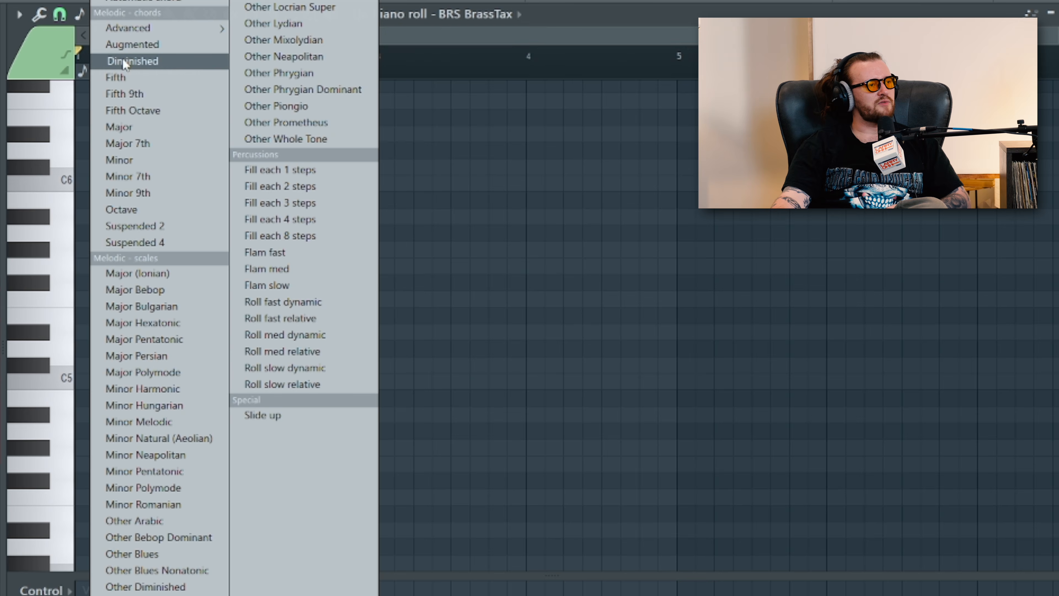
left_click(592, 213)
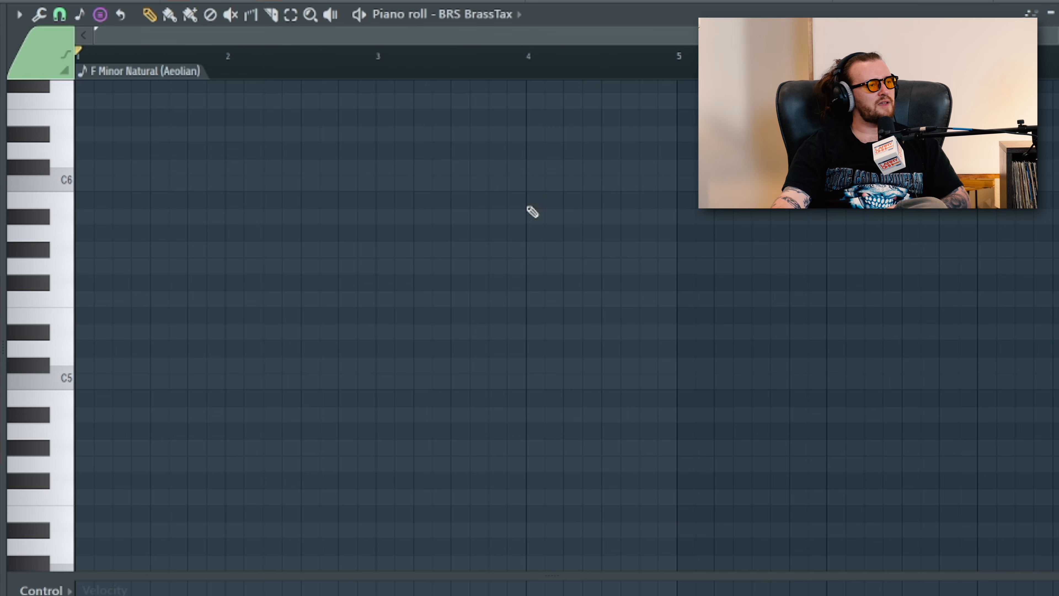
left_click(100, 15)
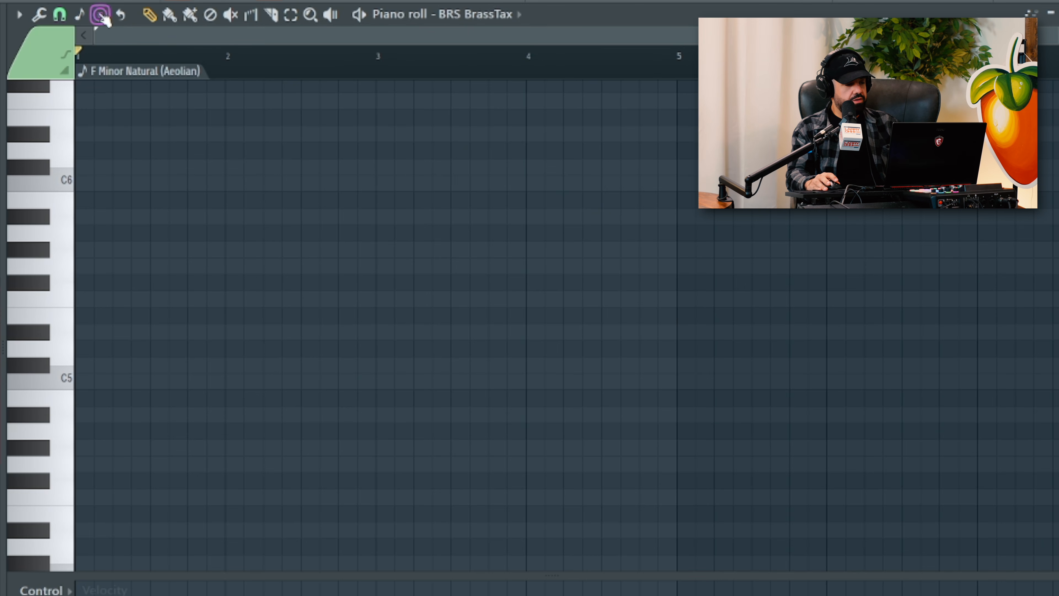
left_click(18, 15)
left_click(19, 14)
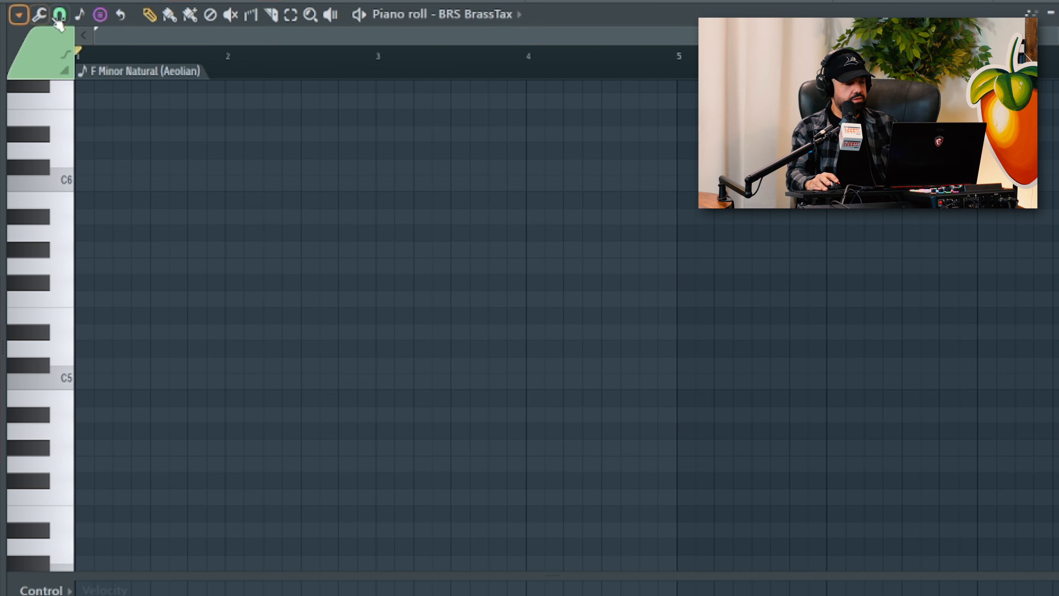
left_click(104, 19)
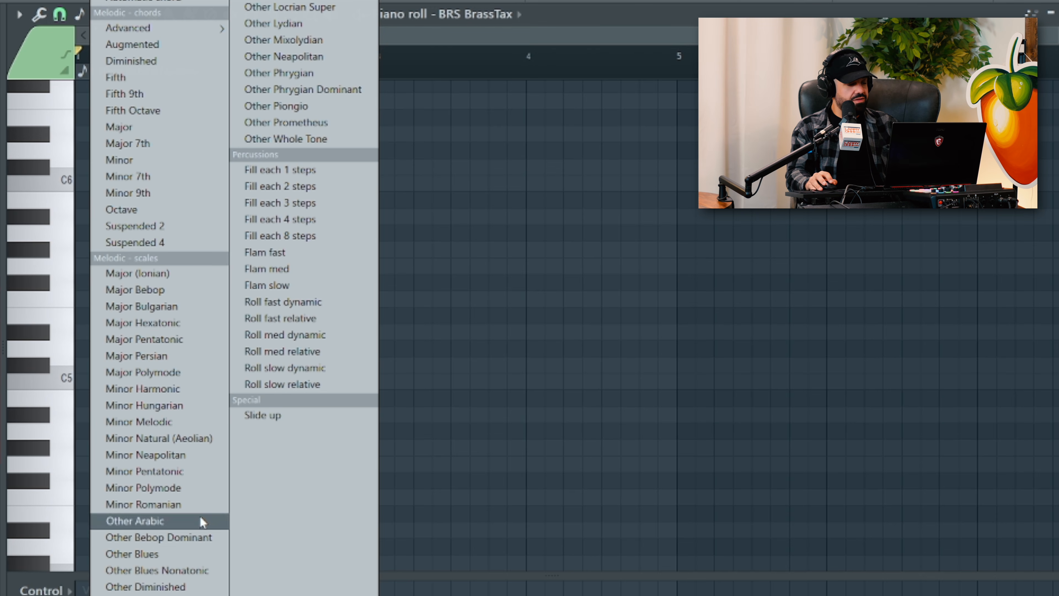
left_click(698, 289)
Step: Generate a new chord progression in F Minor Natural (Aeolian) with the chord progression generator
left_click(100, 15)
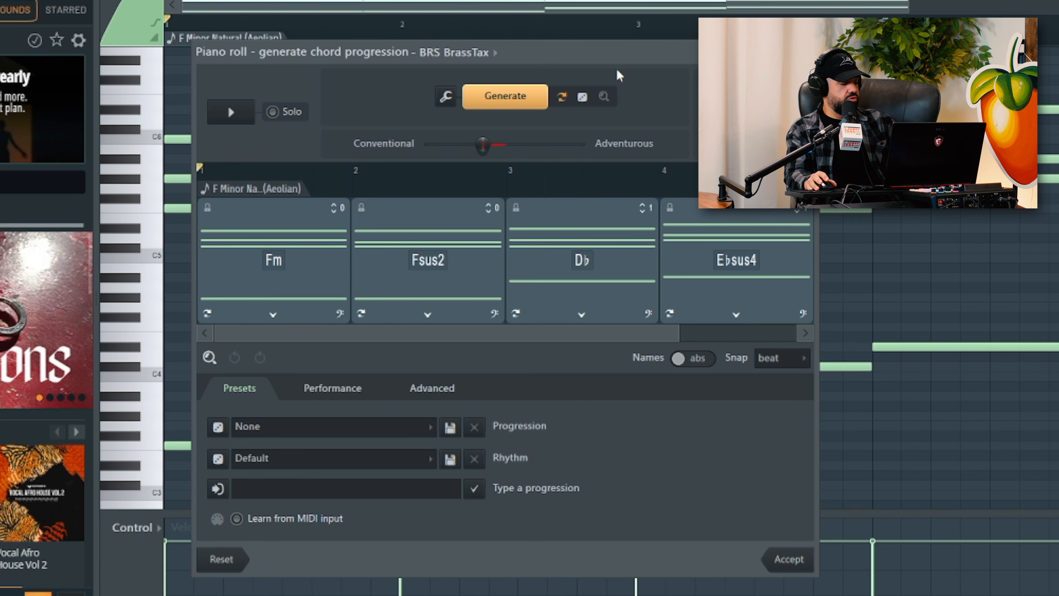
left_click_drag(569, 55, 588, 45)
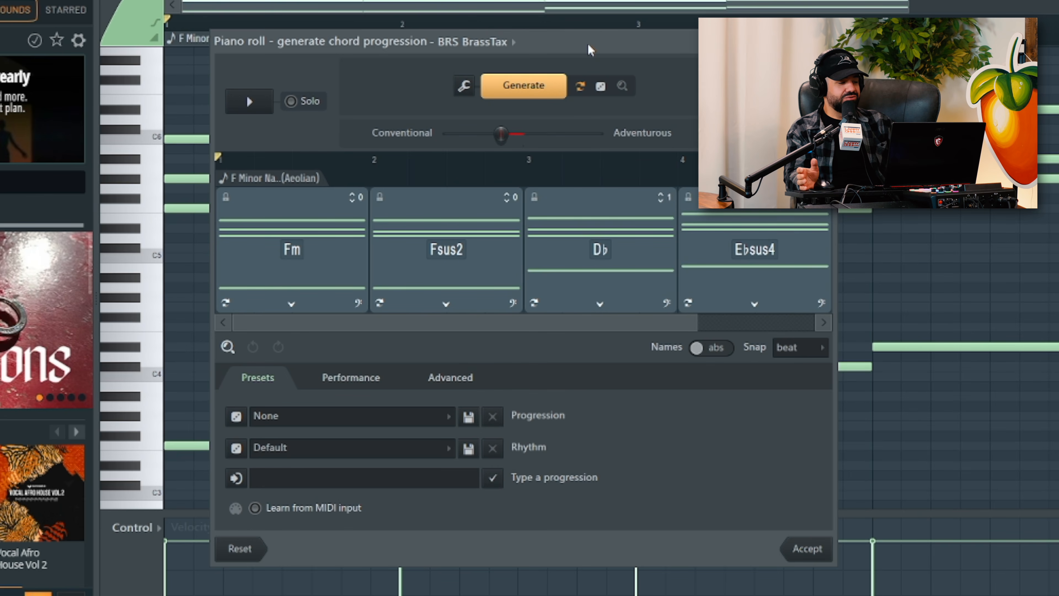
left_click(526, 91)
left_click(529, 92)
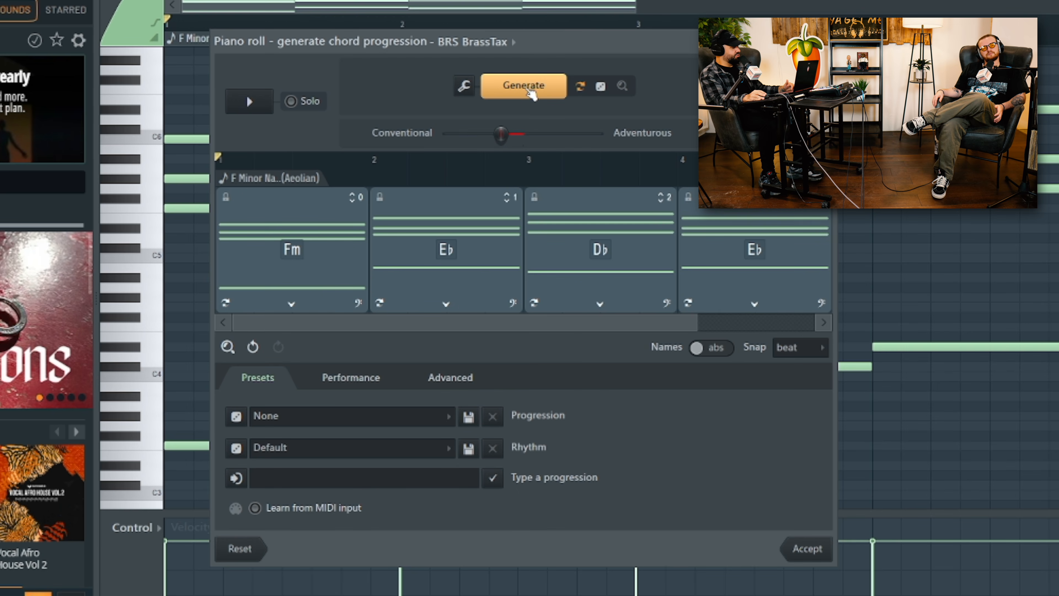
Step: Show the generator's advanced settings and briefly play back the generated progression
left_click(458, 377)
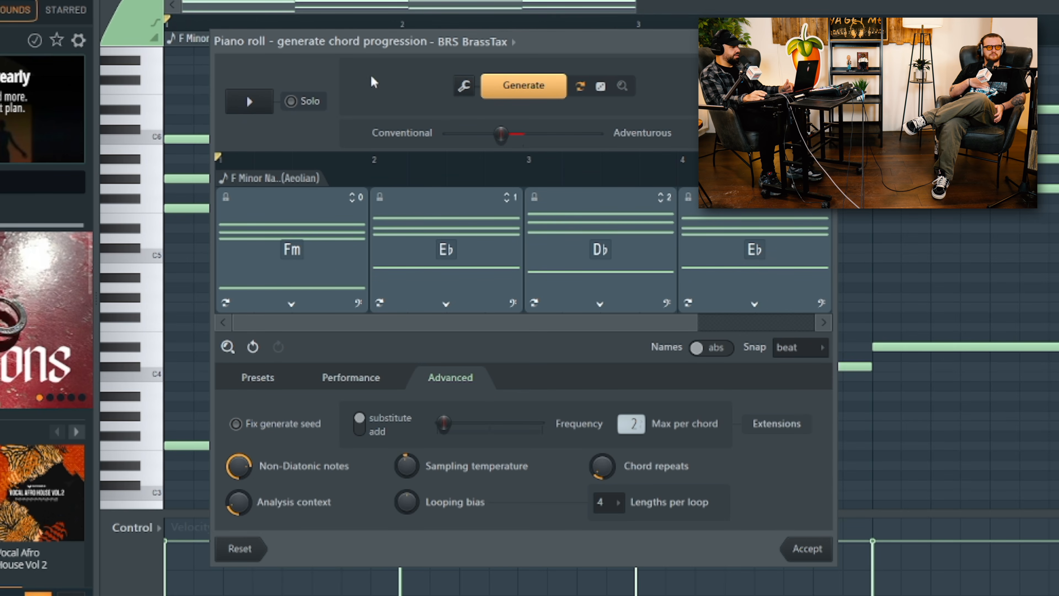
key("space")
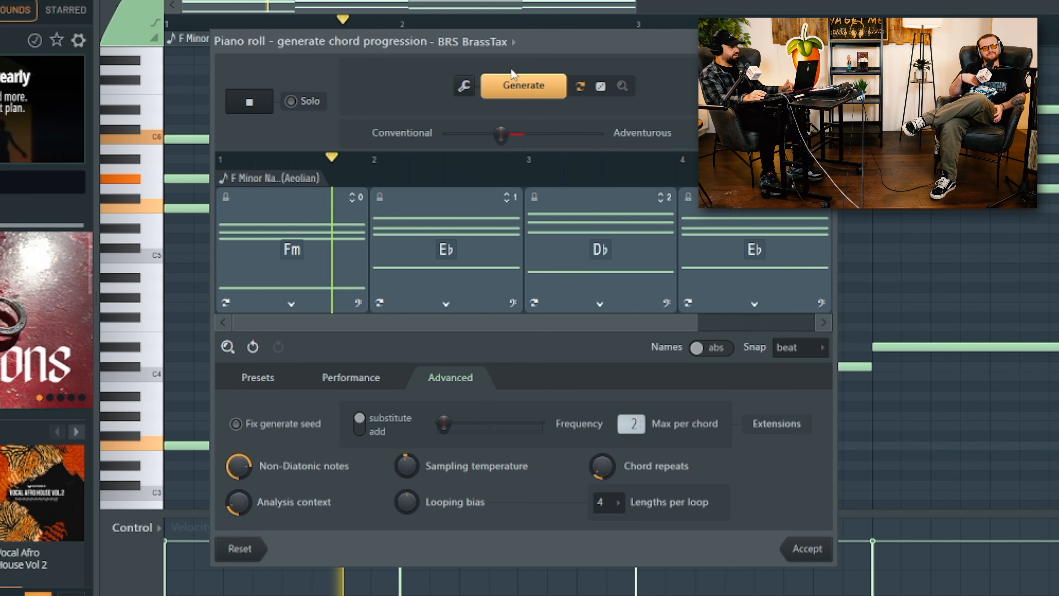
key("space")
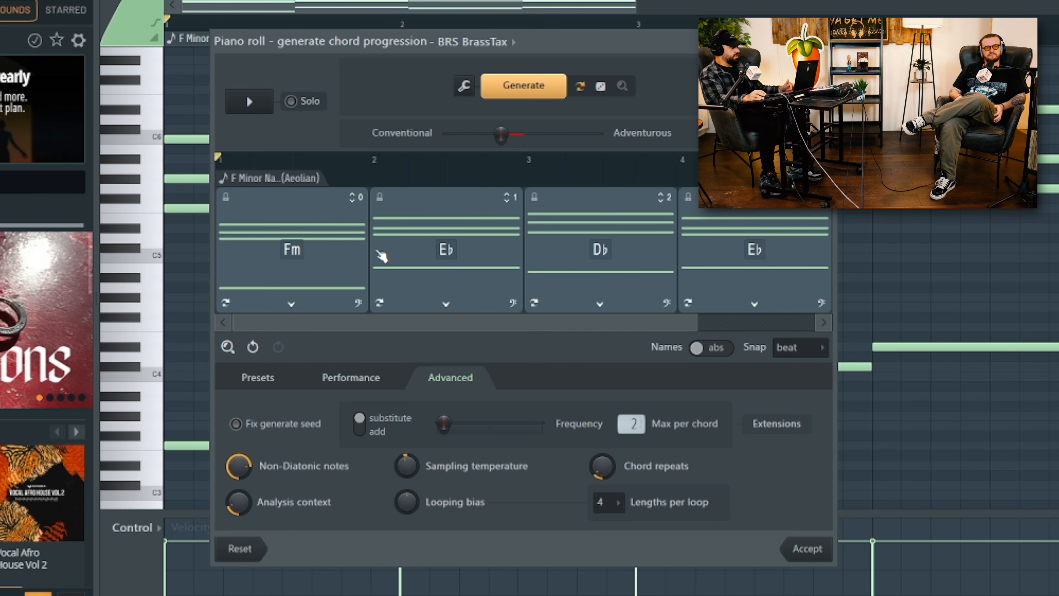
Step: Shorten the Fm chord to the first half of bar 1 and add another Fm chord in the freed half
left_click_drag(363, 251, 255, 257)
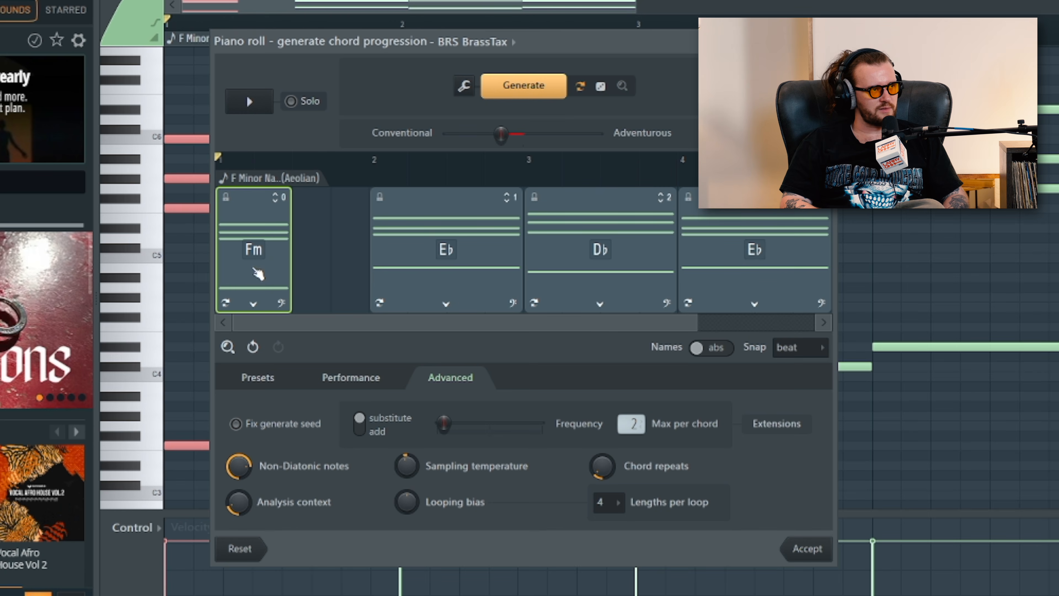
left_click(305, 267)
left_click(305, 267)
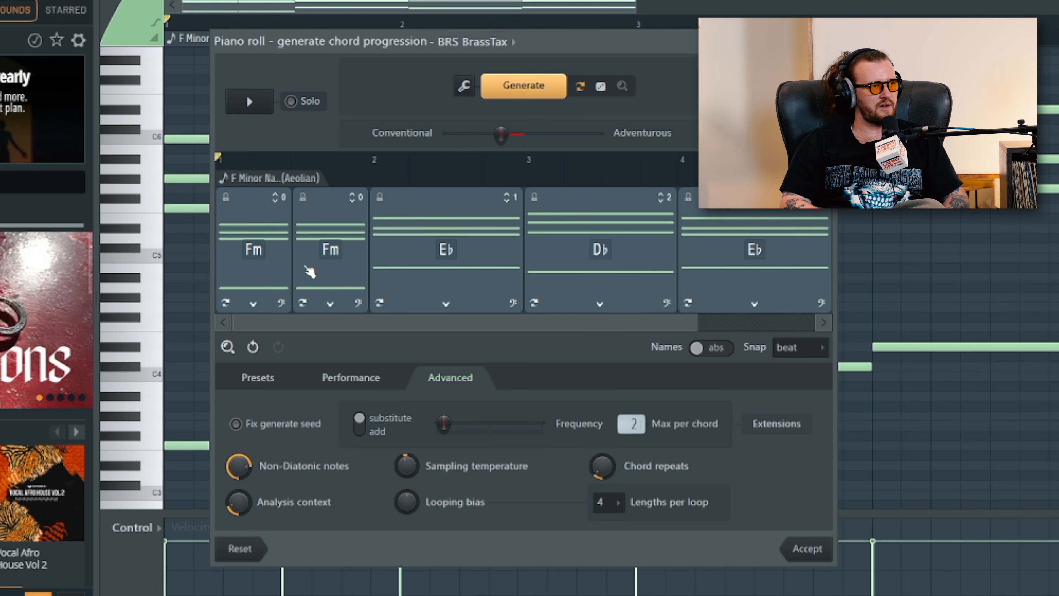
Step: Shorten the second Fm chord in bar 1 to one beat, add a third Fm chord in the freed beat, and play back the result
left_click(327, 219)
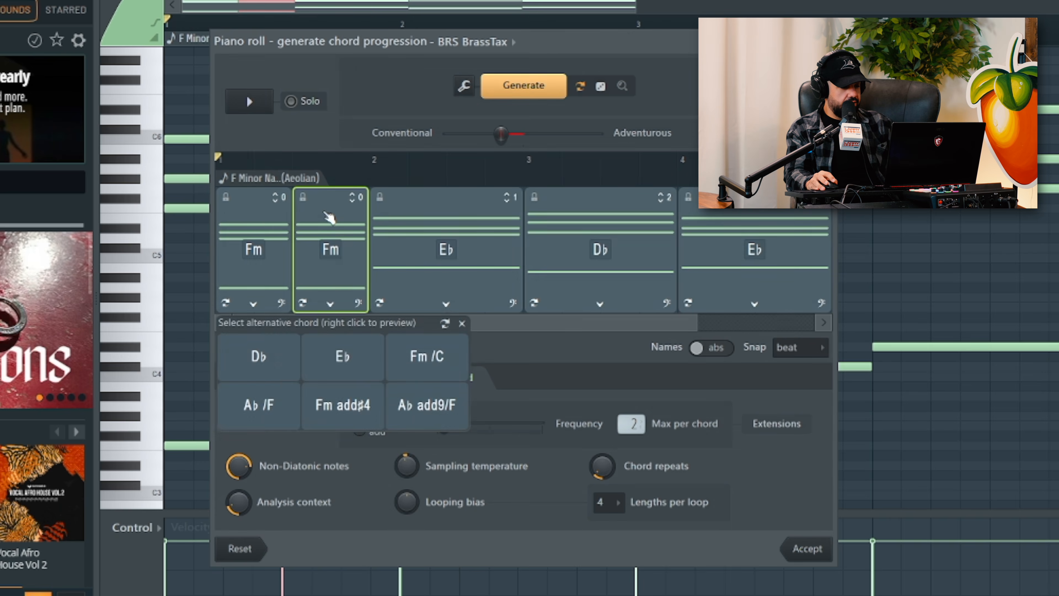
key("space")
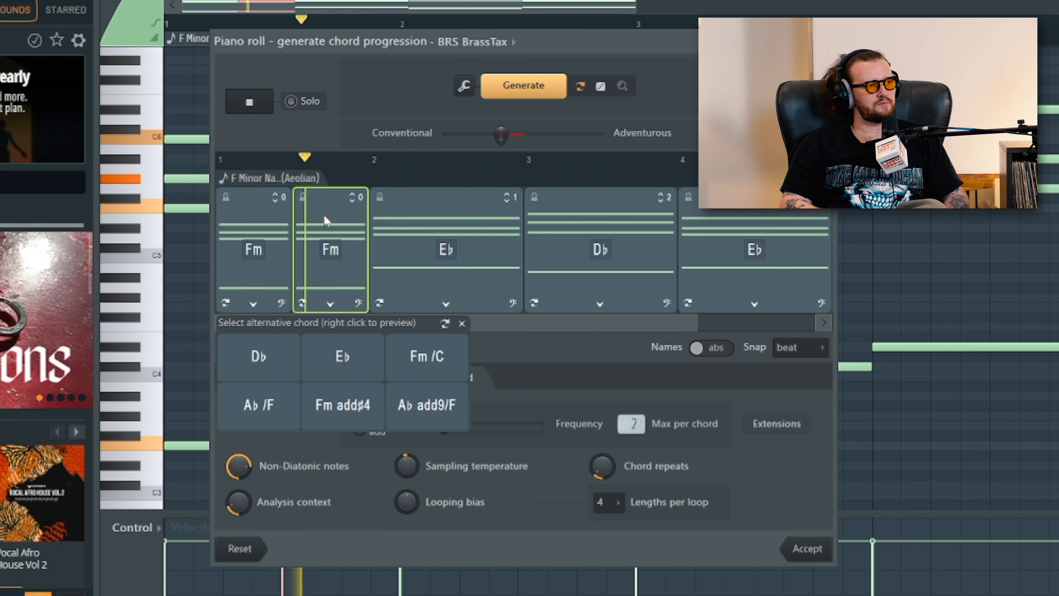
key("space")
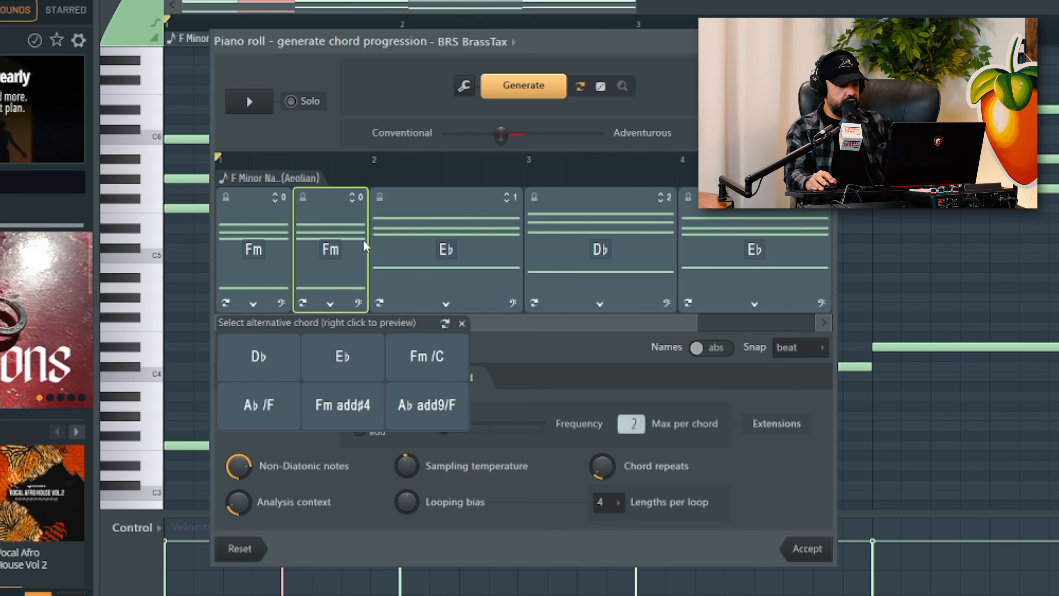
left_click(363, 243)
left_click_drag(365, 245, 337, 245)
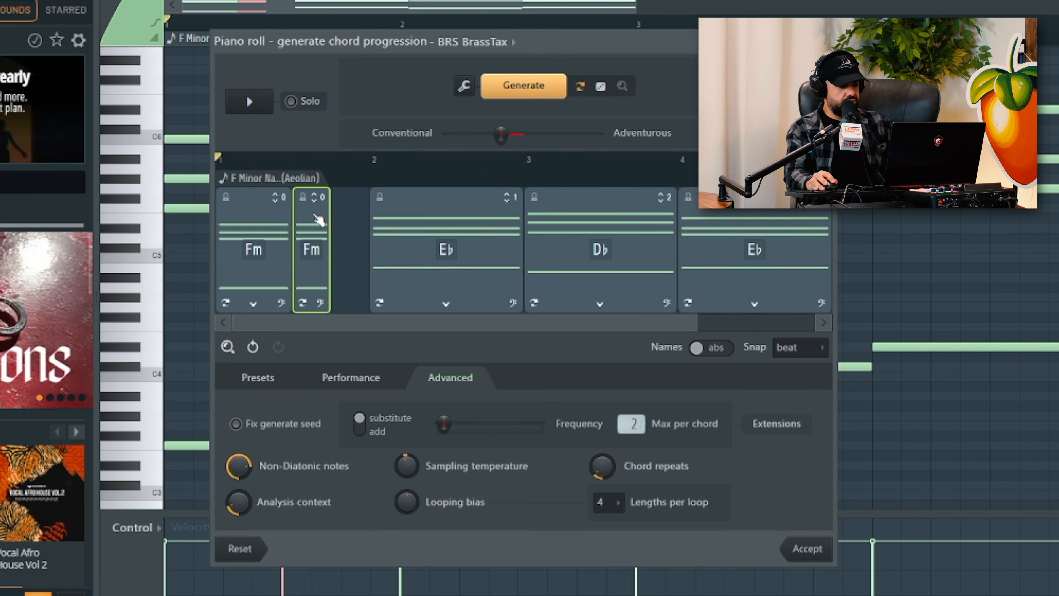
left_click(341, 232)
key("space")
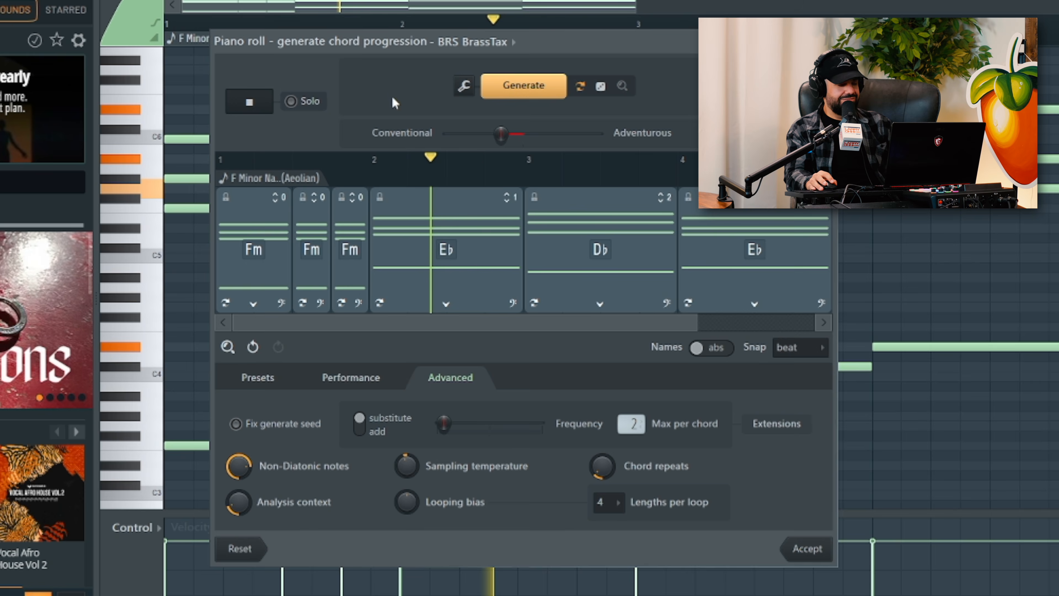
key("space")
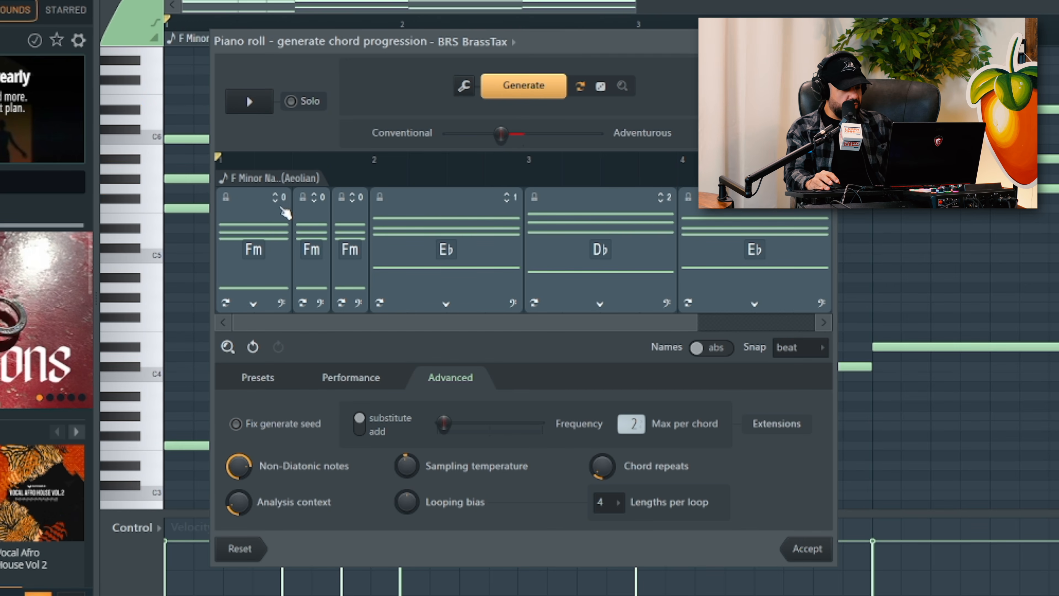
Step: Lock the three Fm chords in bar 1 and regenerate the remaining chords of the progression
left_click(228, 198)
left_click(303, 197)
left_click(342, 198)
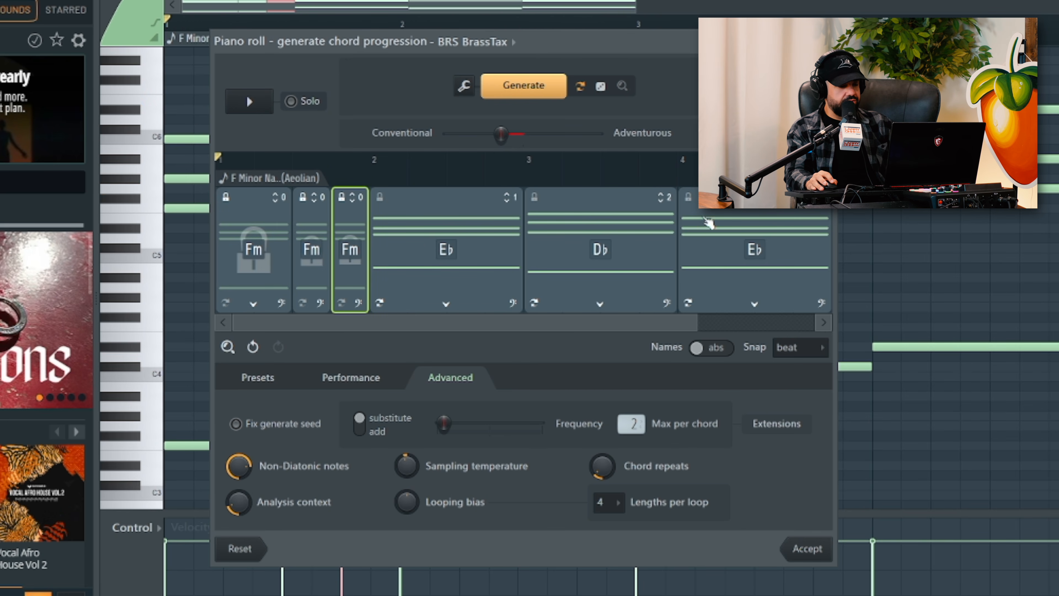
left_click(533, 95)
Step: Shorten the B♭m chord to the first half of bar 2 and add a C chord in the freed half
key("space")
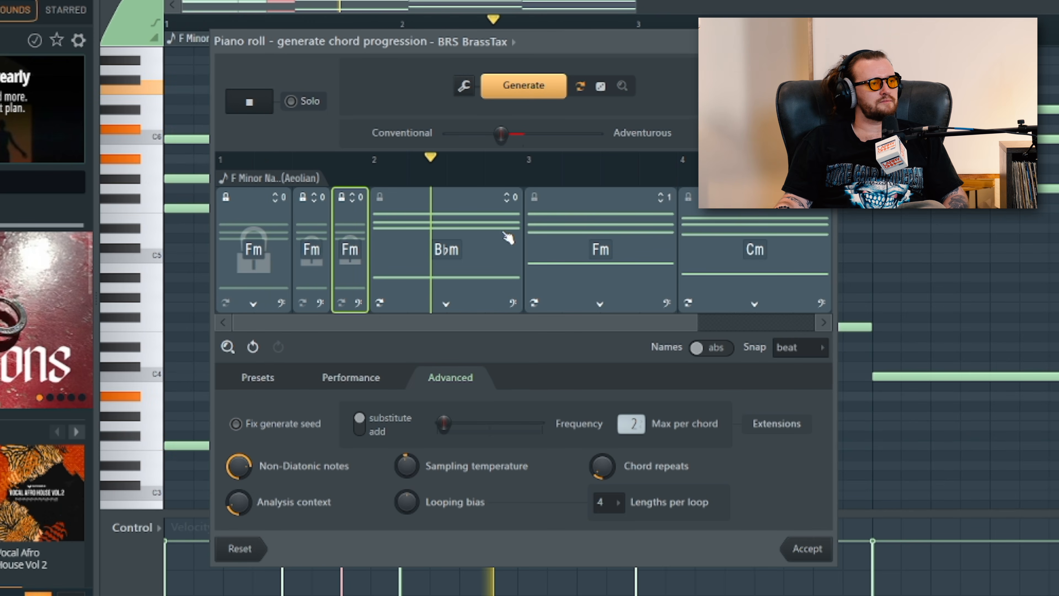
left_click_drag(521, 251, 445, 256)
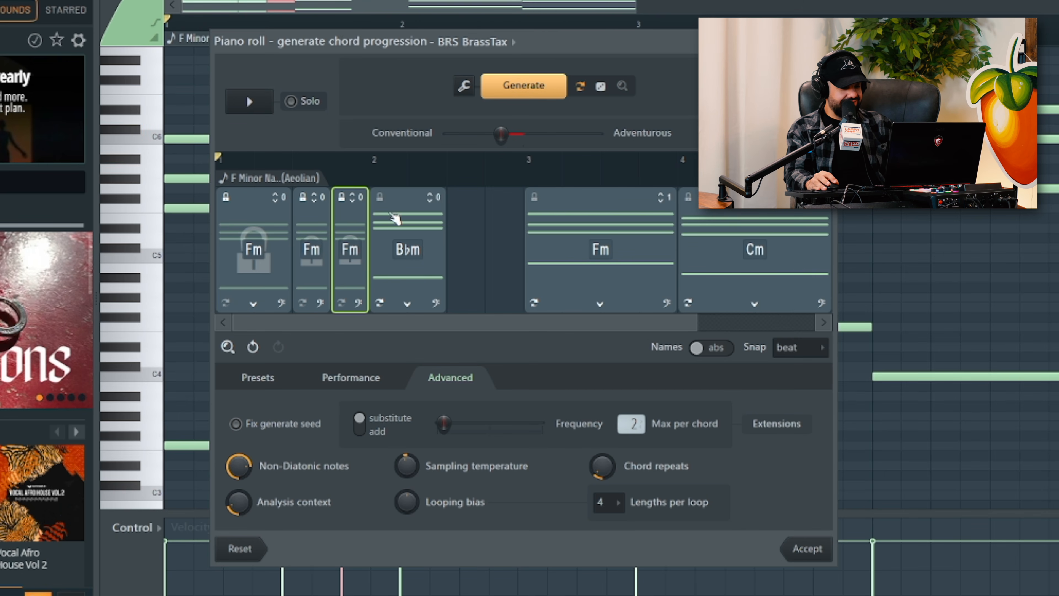
left_click(482, 228)
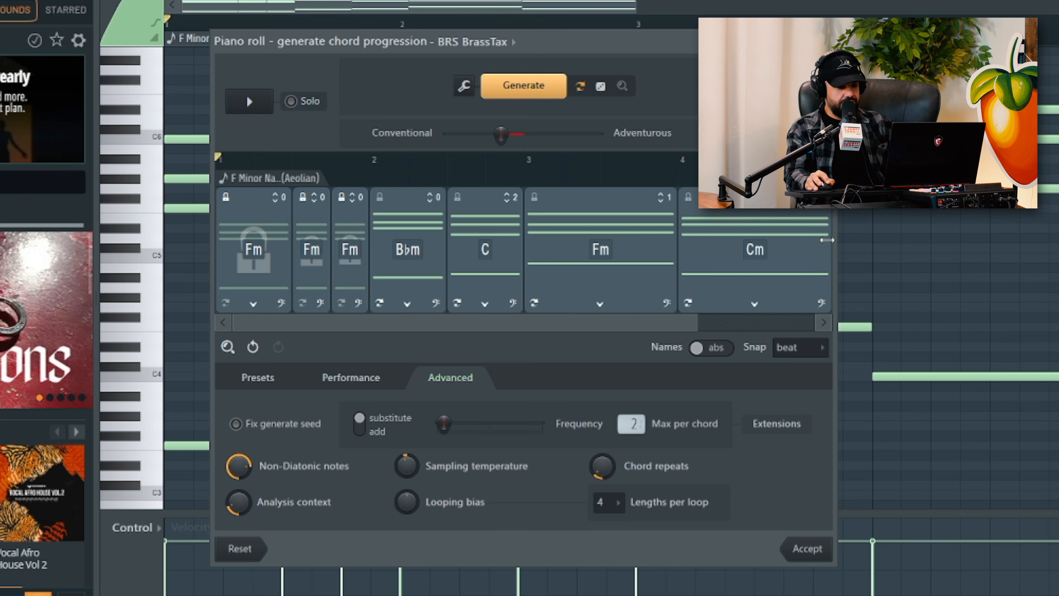
Step: Make the Cm chord two beats long from beat 2 of bar 4, shorten the bar 3 Fm chord to three beats, and accept the progression
left_click_drag(831, 234, 759, 241)
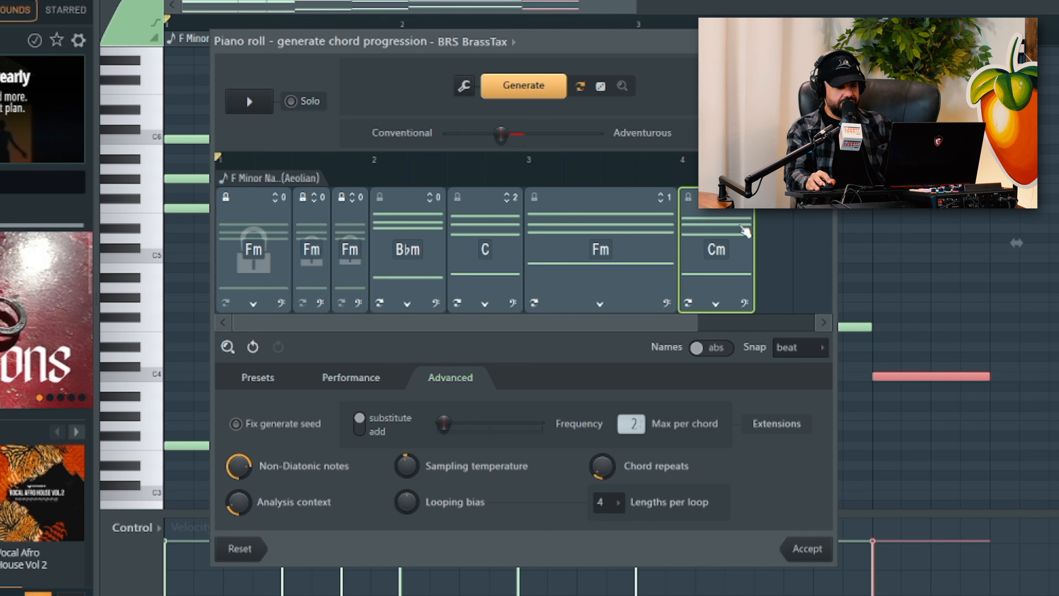
key("ctrl+z")
left_click_drag(704, 221, 708, 221)
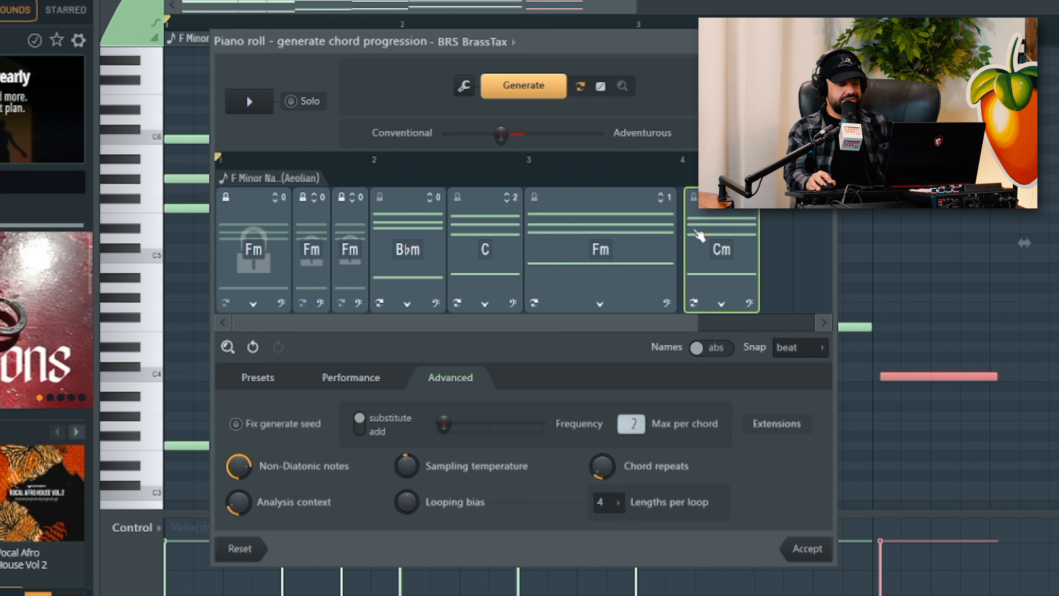
key("space")
left_click_drag(713, 235, 705, 234)
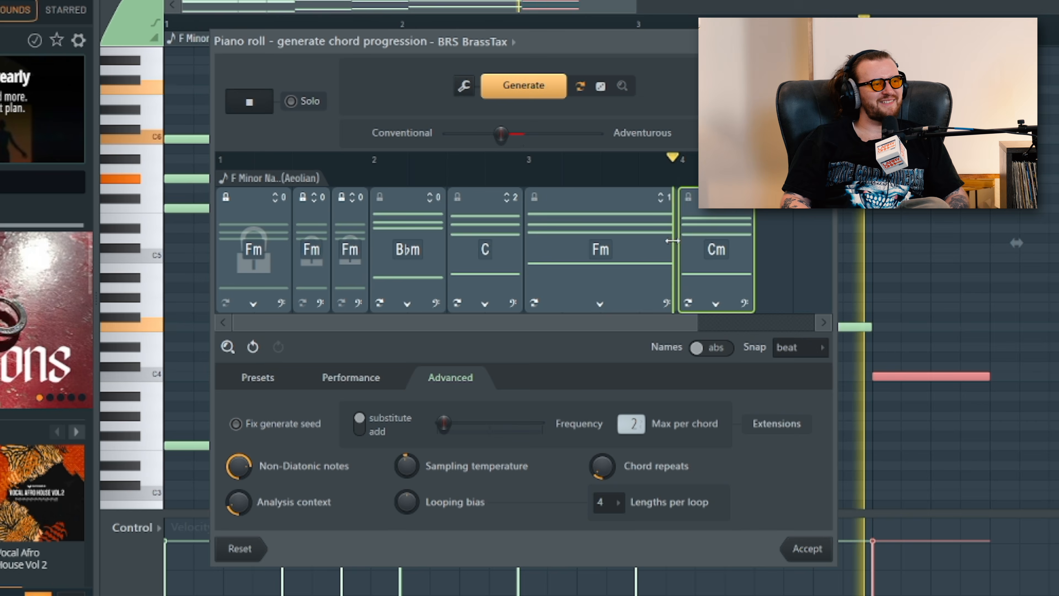
key("space")
left_click_drag(673, 241, 654, 241)
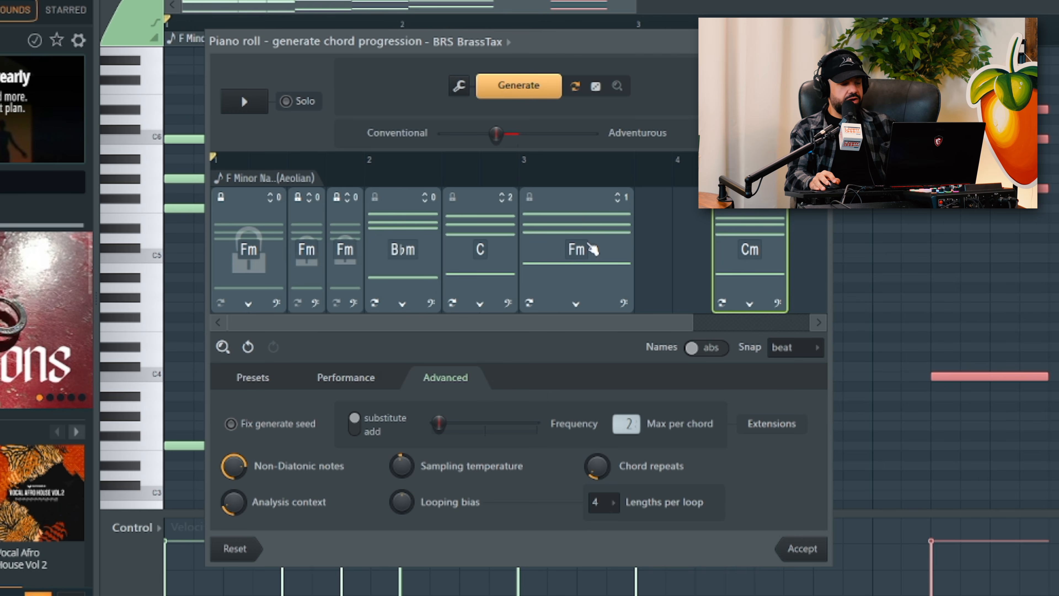
left_click(591, 247)
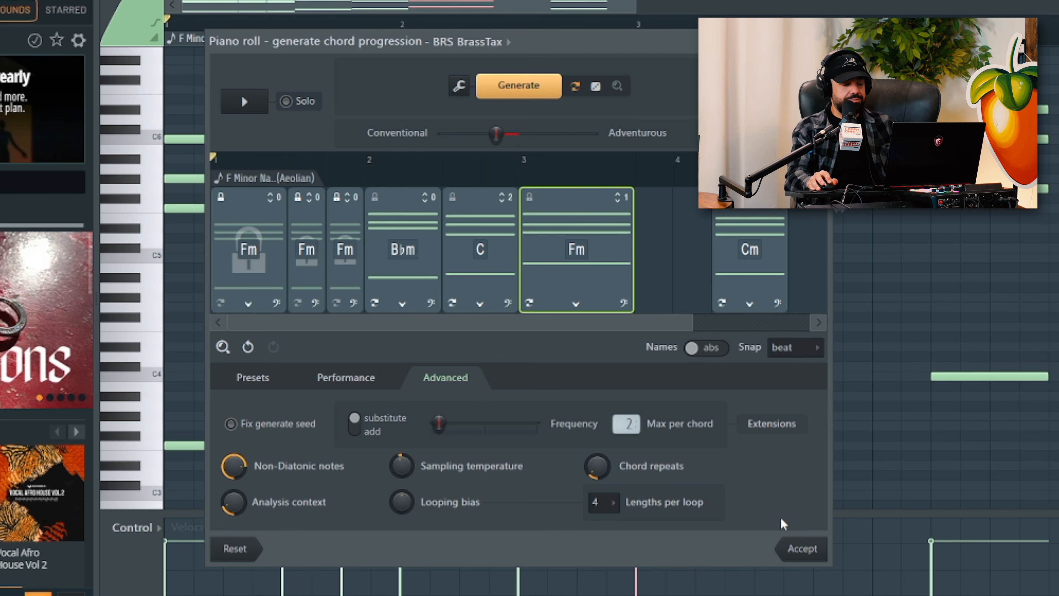
left_click(802, 548)
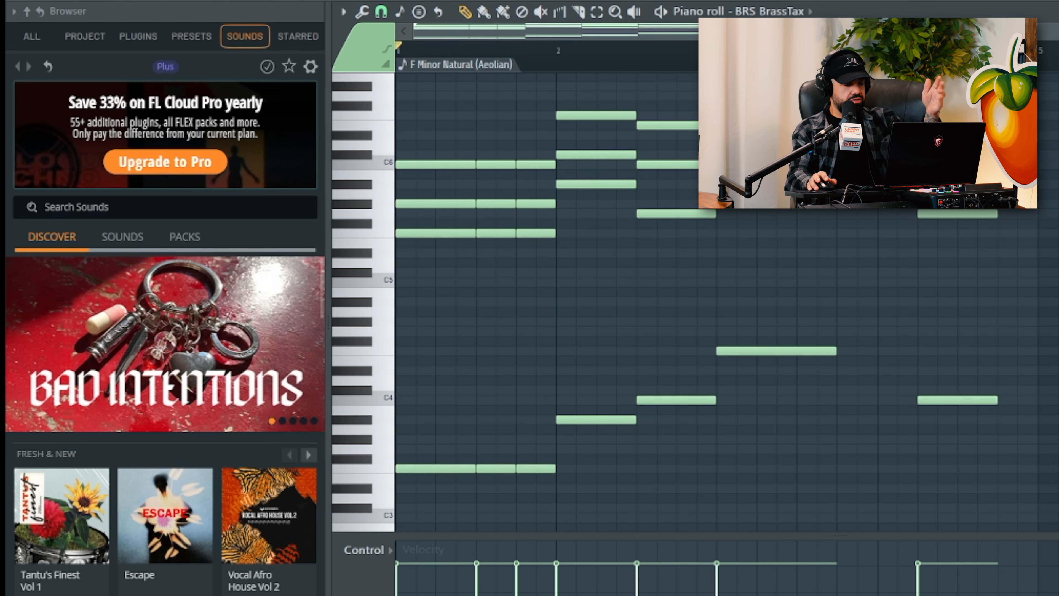
Step: Play back the accepted chord progression in the piano roll
key("space")
scroll(580, 292, "up", 1)
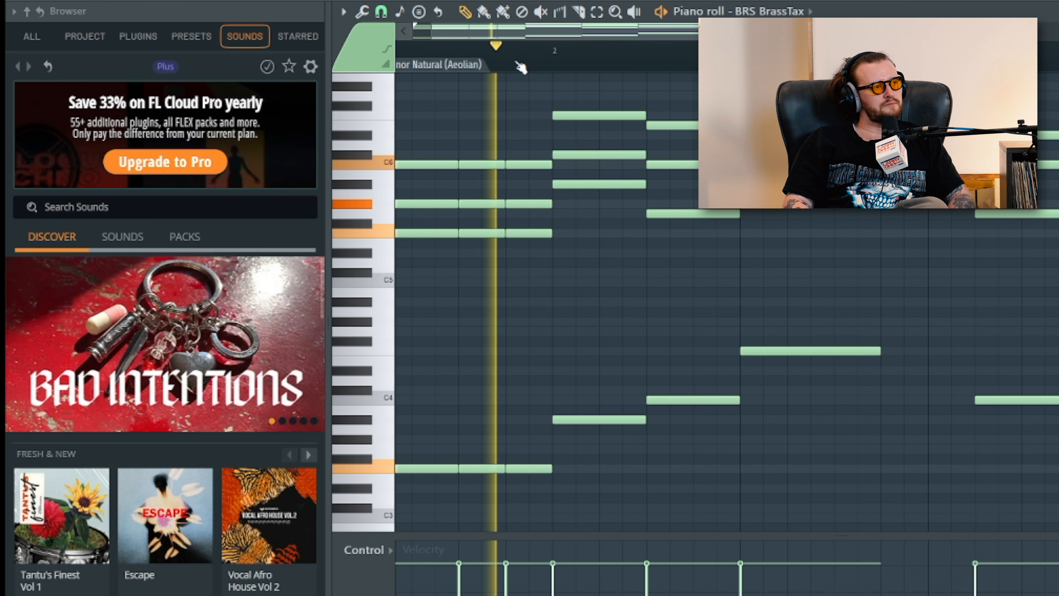
scroll(802, 227, "up", 1)
scroll(802, 227, "down", 2)
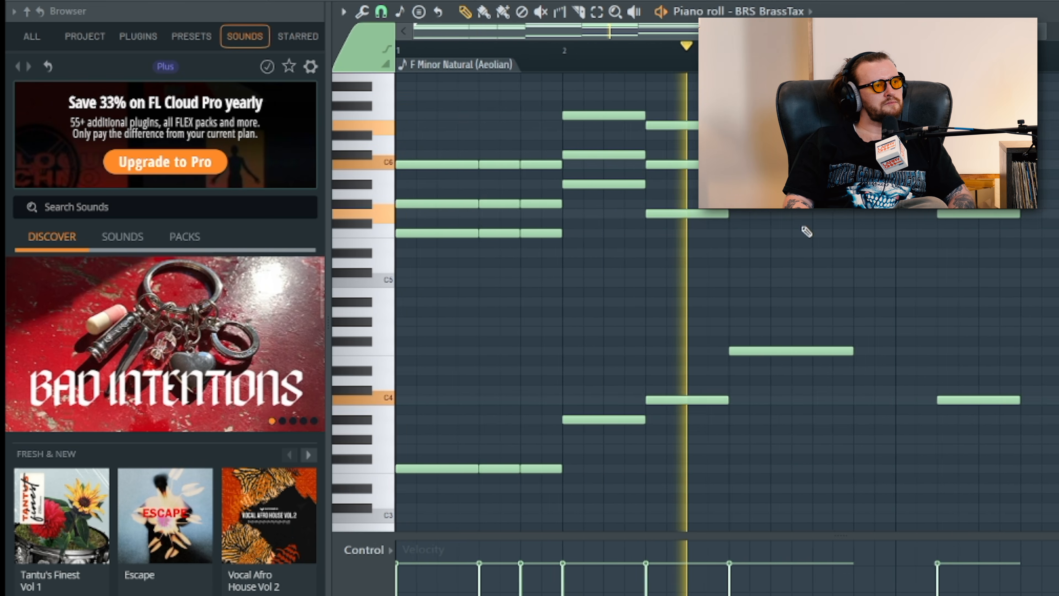
key("space")
key("space")
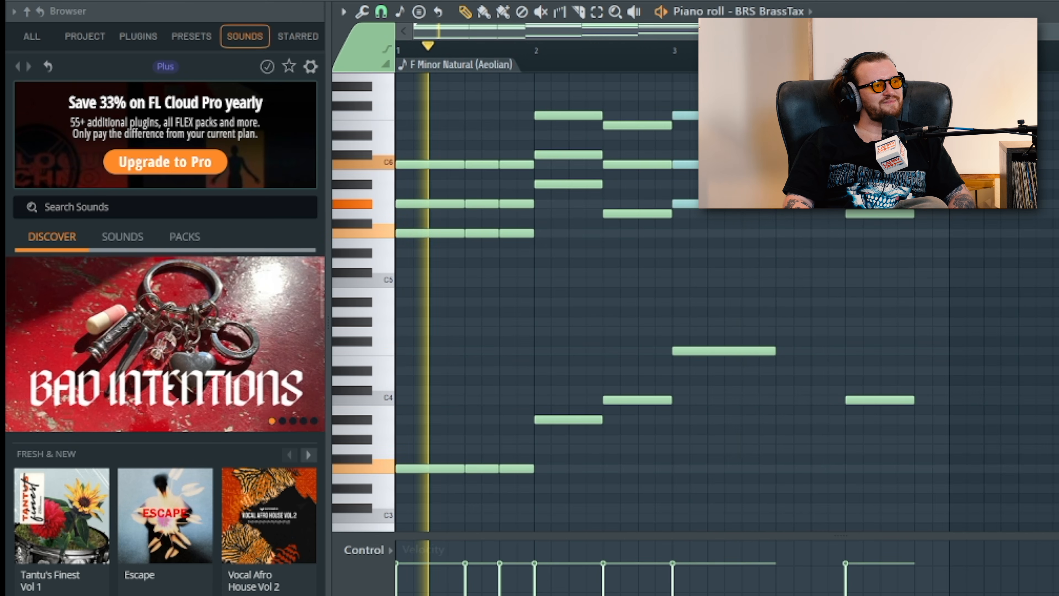
key("space")
key("space")
left_click_drag(719, 207, 960, 402)
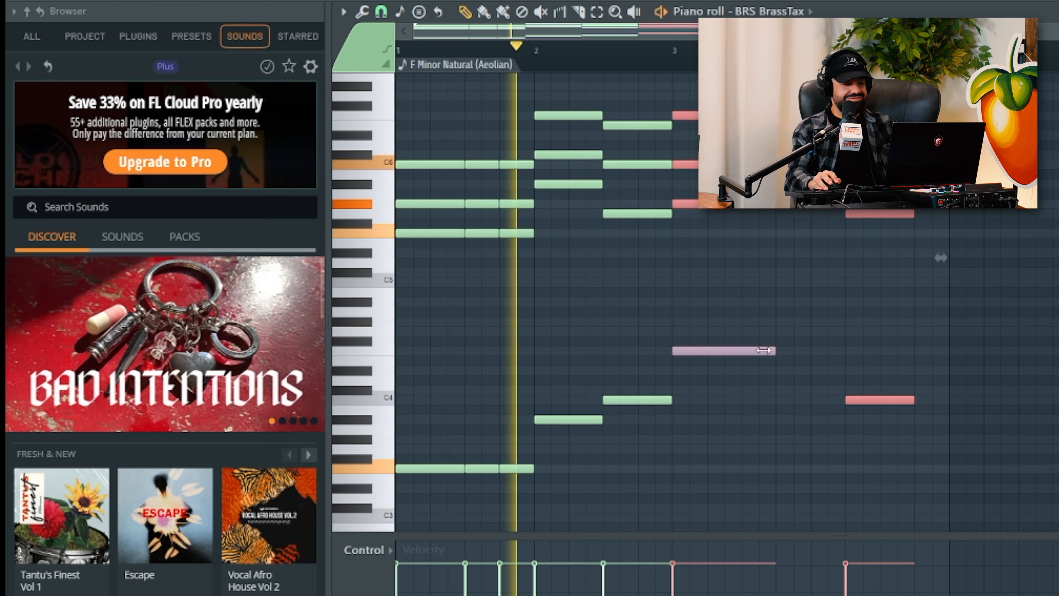
left_click(860, 317, "ctrl")
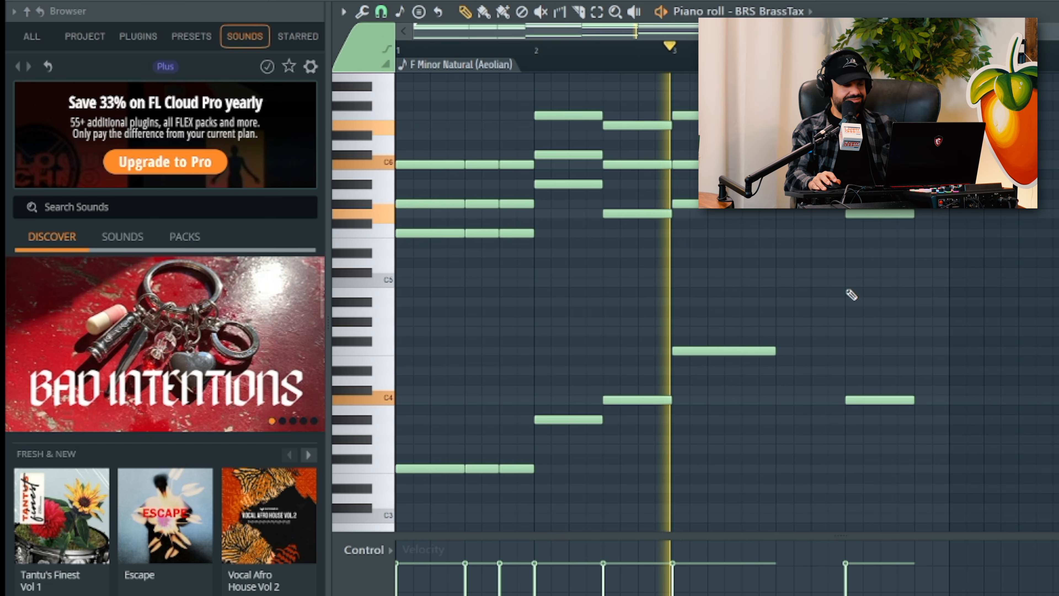
key("space")
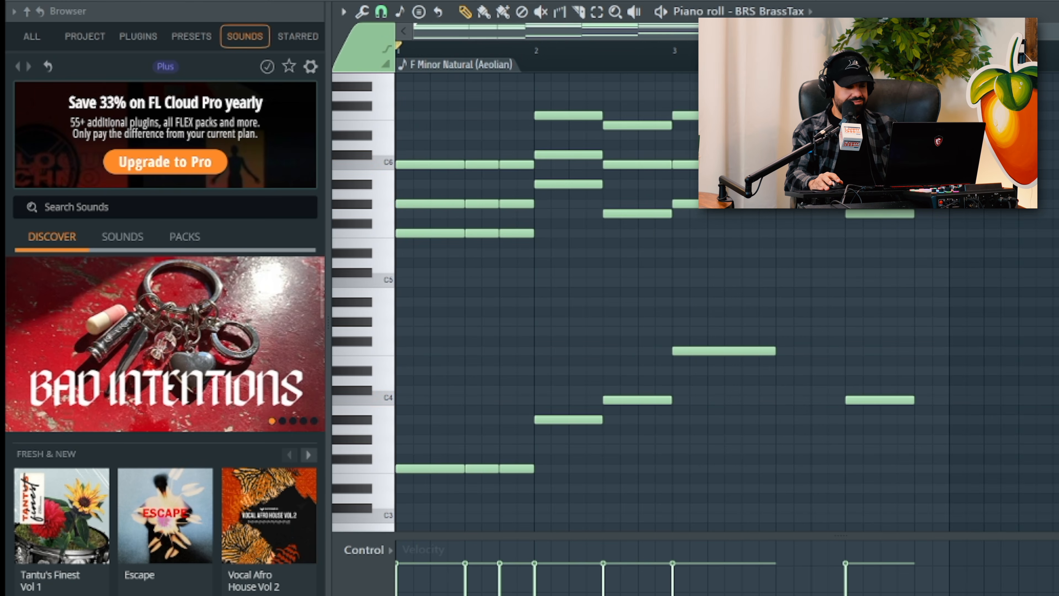
Step: Rework the bar 3 chord into one two-beat and two one-beat hits, and fill bar 4 with two two-beat Cm chords
left_click_drag(717, 98, 714, 373)
scroll(713, 373, "up", 2)
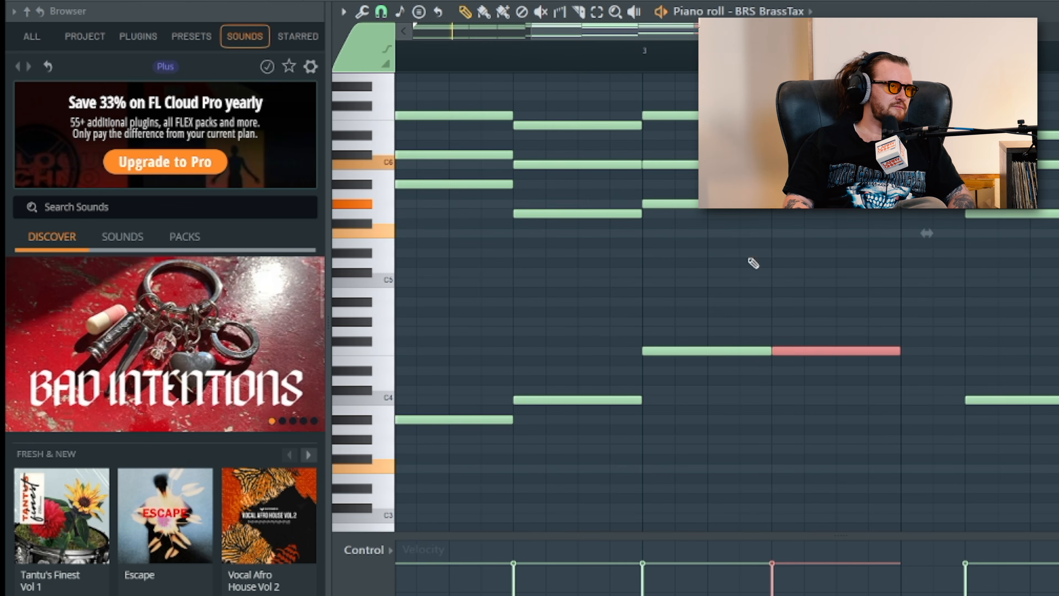
left_click(642, 49)
key("space")
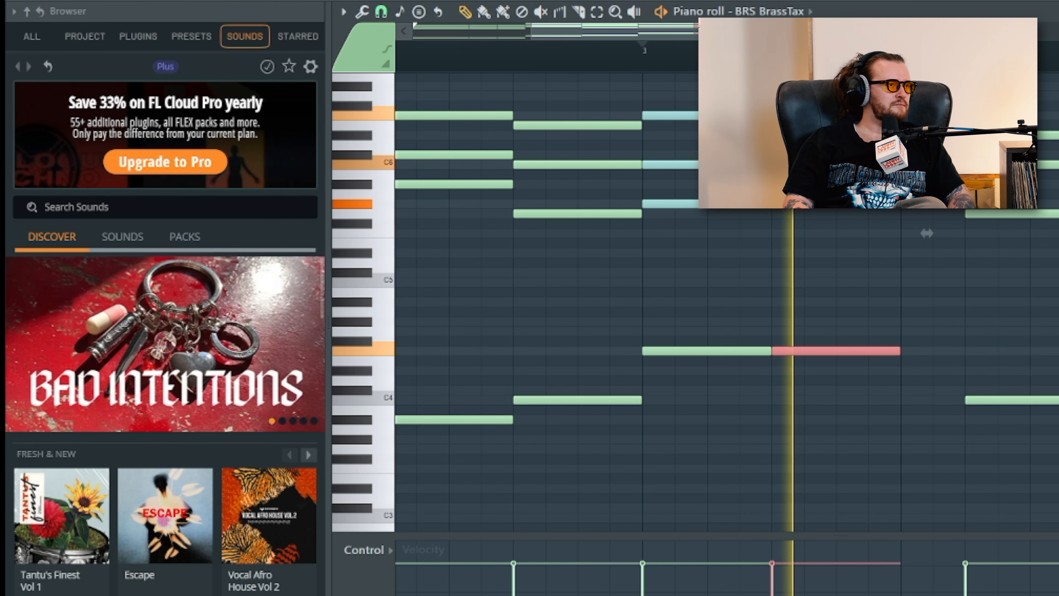
left_click_drag(926, 233, 862, 233)
key("space")
key("space")
key("ctrl+b")
left_click_drag(979, 112, 1039, 295, "ctrl")
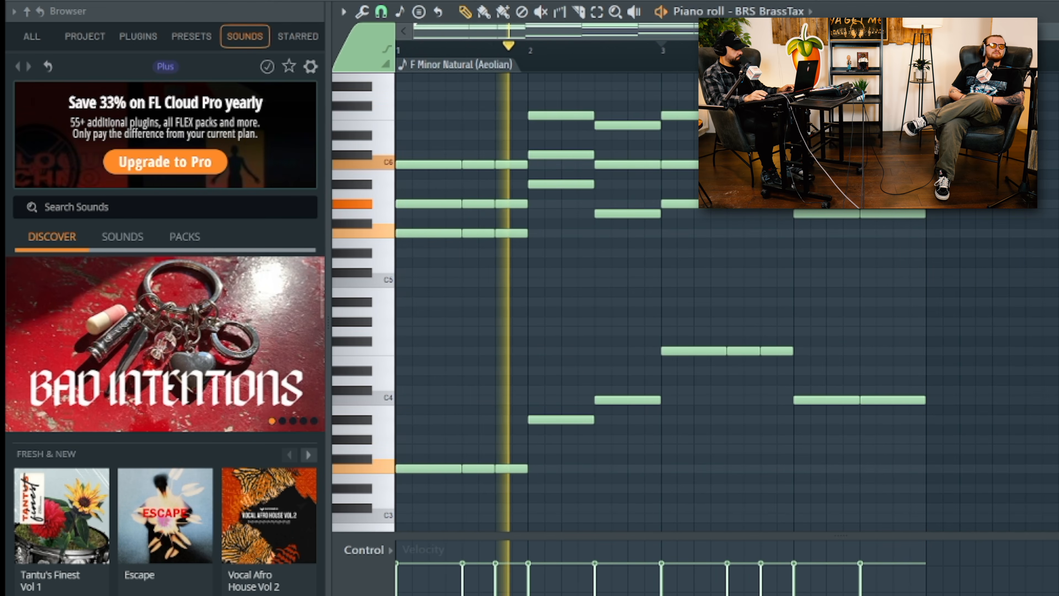
Step: Examine the bass notes under the chords in bars 1 to 4 and briefly play the progression from bar 1
scroll(570, 354, "down", 3)
mouse_move(398, 434)
left_mouse_down("ctrl")
mouse_move(548, 421)
mouse_move(551, 409)
left_mouse_up("ctrl")
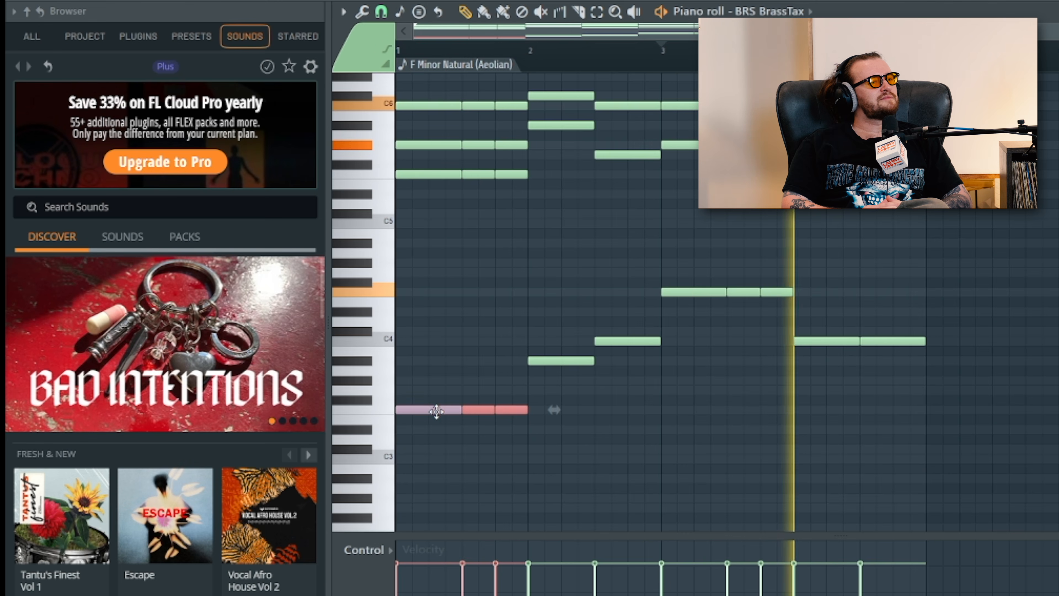
left_click_drag(567, 396, 894, 271, "ctrl")
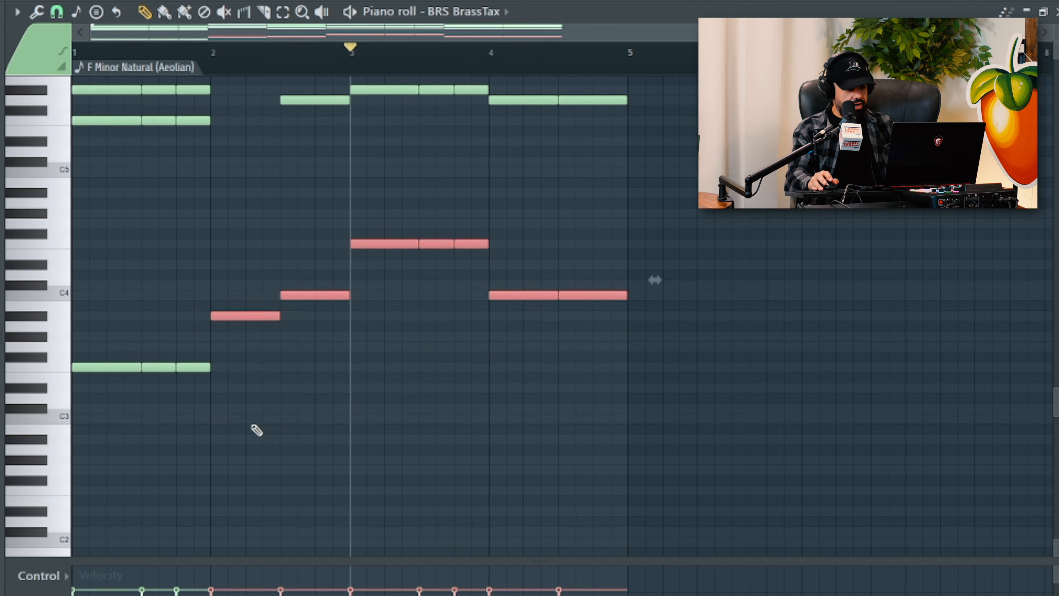
left_click(454, 412, "ctrl")
scroll(181, 221, "up", 2)
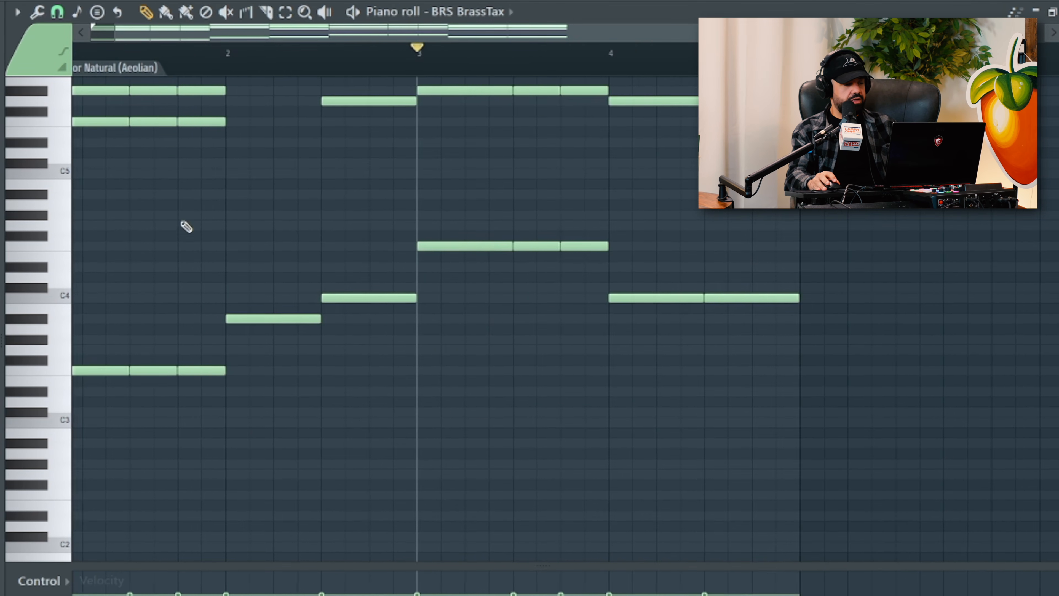
scroll(516, 142, "down", 2)
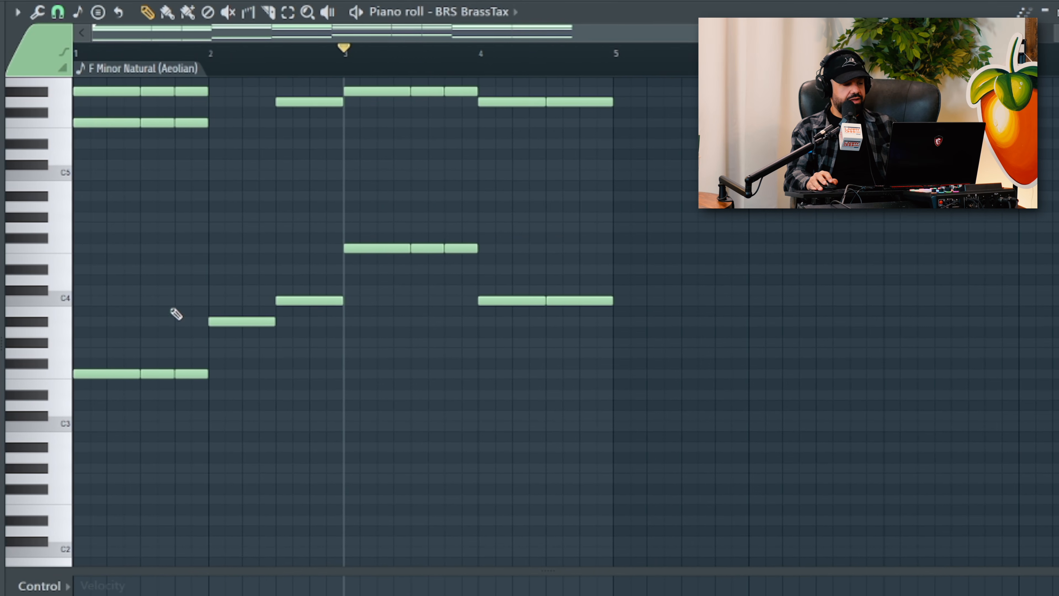
left_click_drag(124, 56, 55, 55)
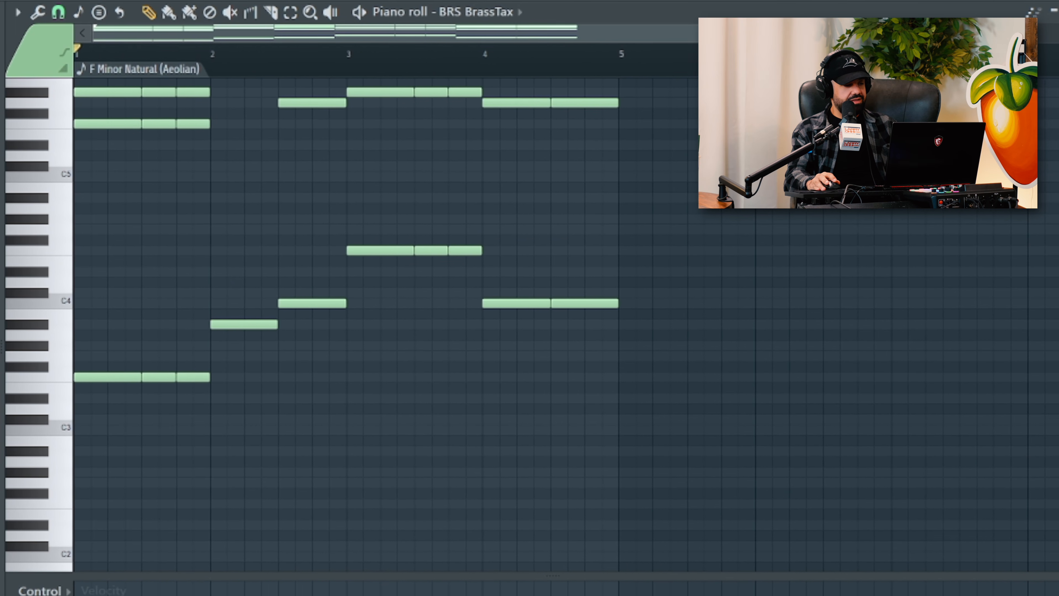
key("space")
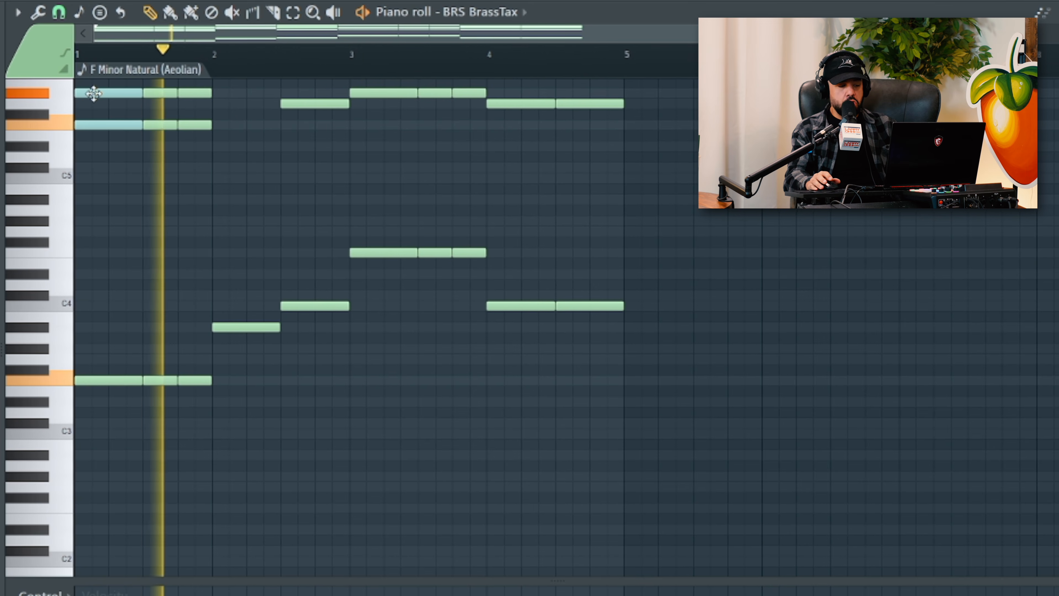
key("space")
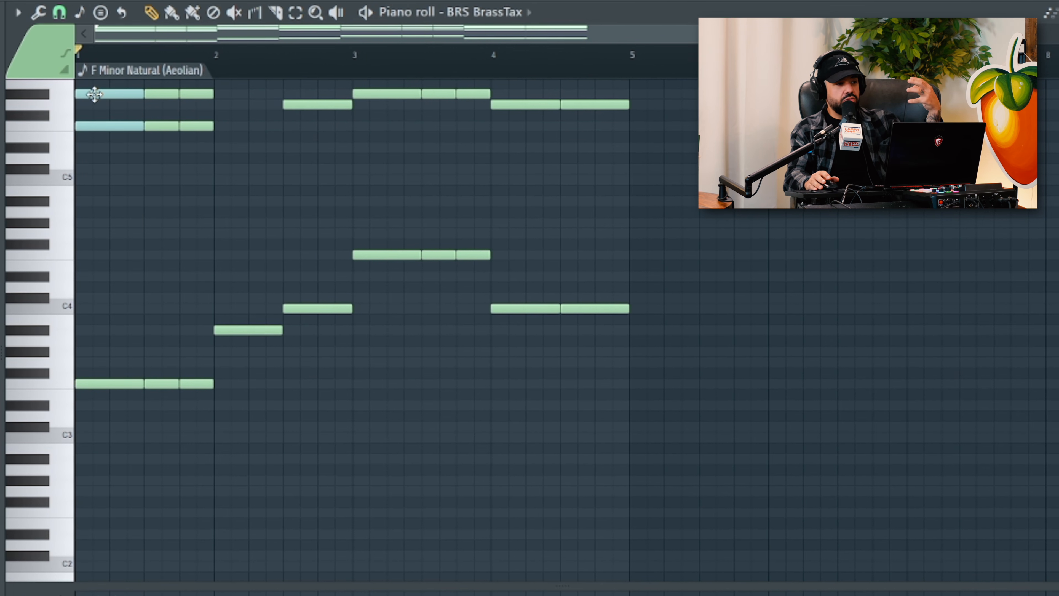
Step: Copy the three F4 bass notes in bar 3 one octave down to F3
scroll(258, 167, "down", 1)
left_click_drag(320, 187, 524, 232)
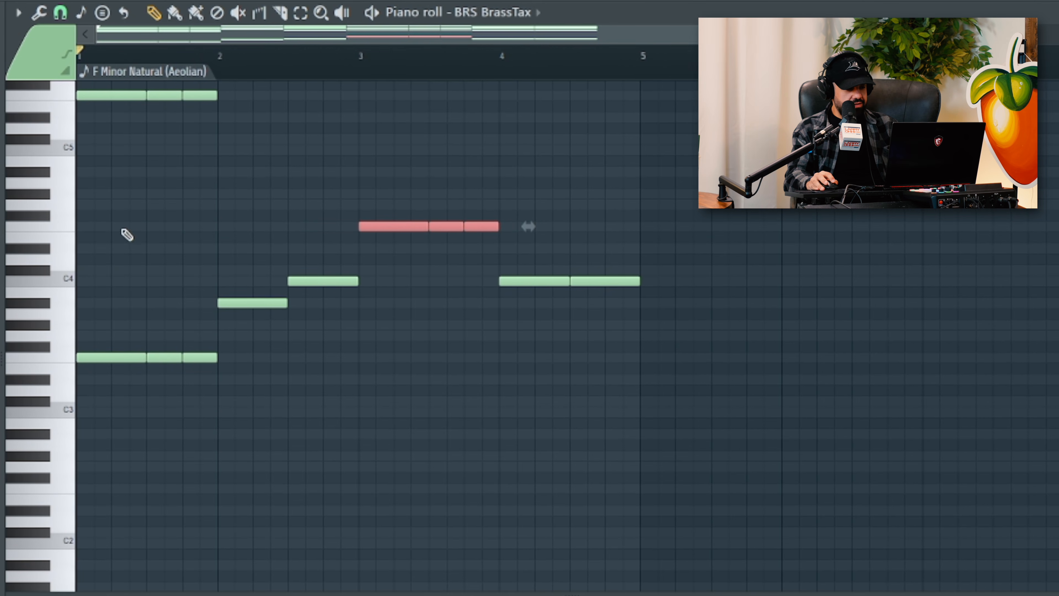
left_click_drag(291, 189, 573, 238)
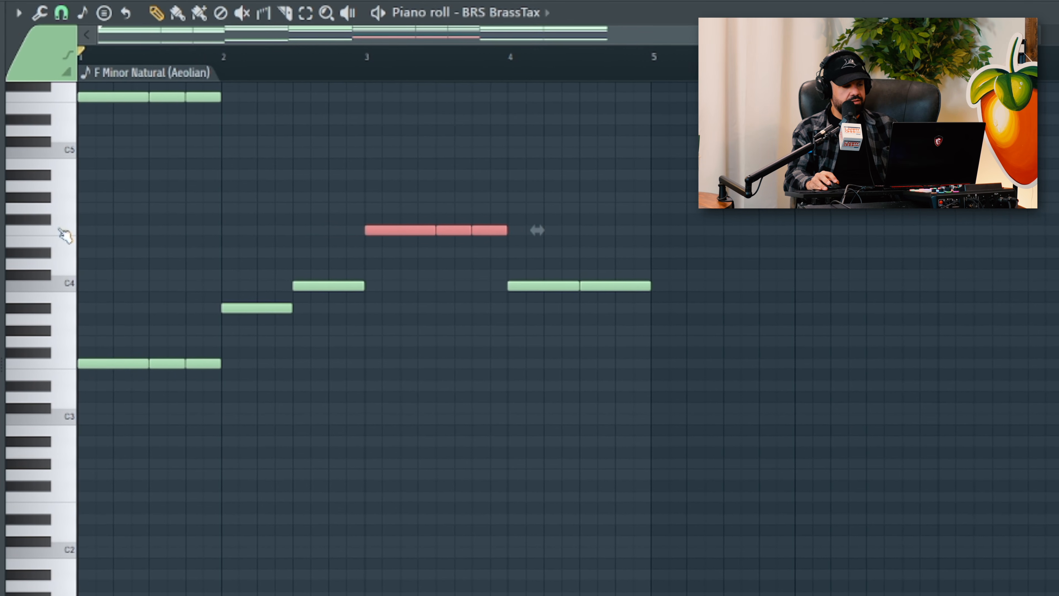
left_click_drag(316, 182, 539, 267)
left_click_drag(404, 244, 400, 374)
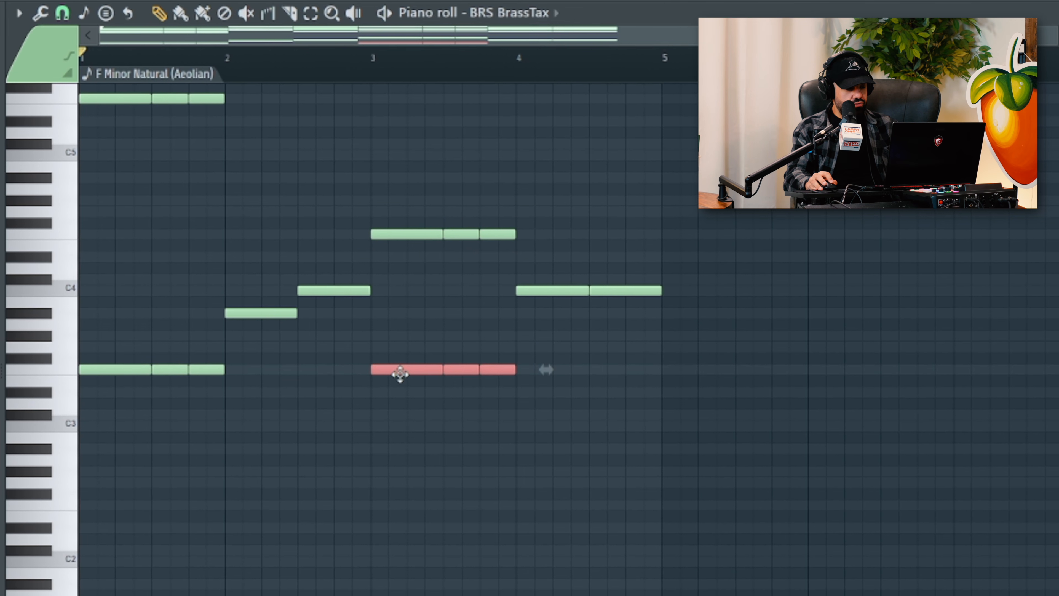
Step: Copy the two C4 bass notes in bar 4 one octave down to C3 and play the progression
key("space")
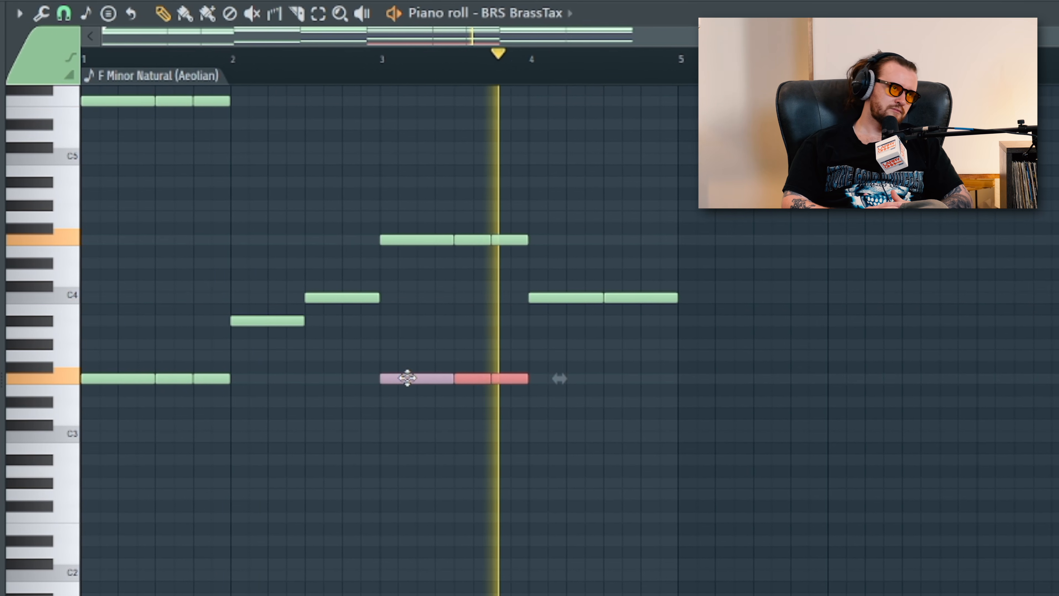
left_click(629, 372)
left_click_drag(501, 272, 682, 316)
key("space")
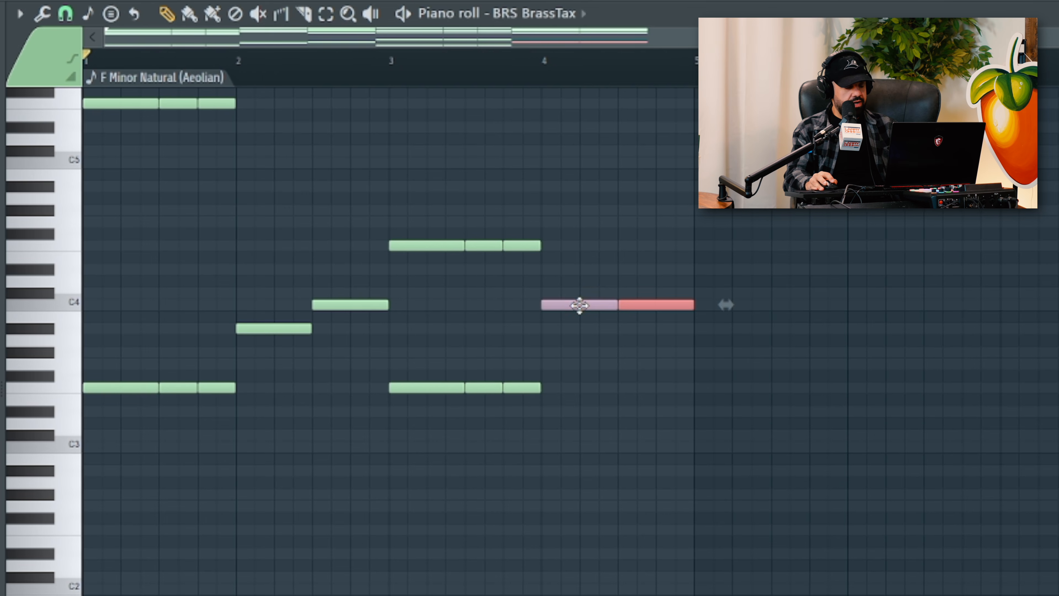
left_click_drag(580, 305, 598, 446)
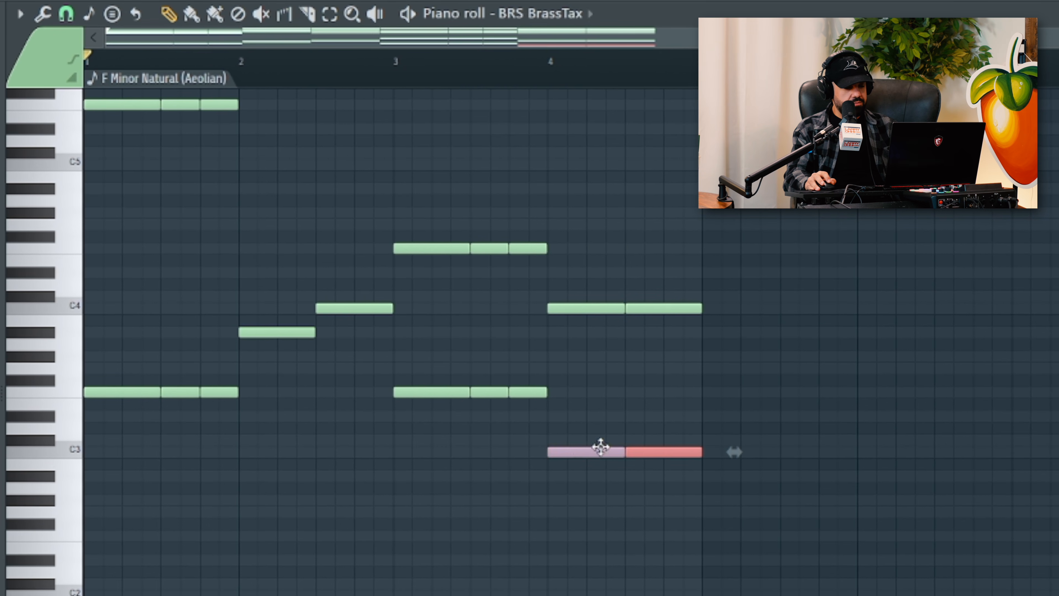
left_click(803, 421)
key("space")
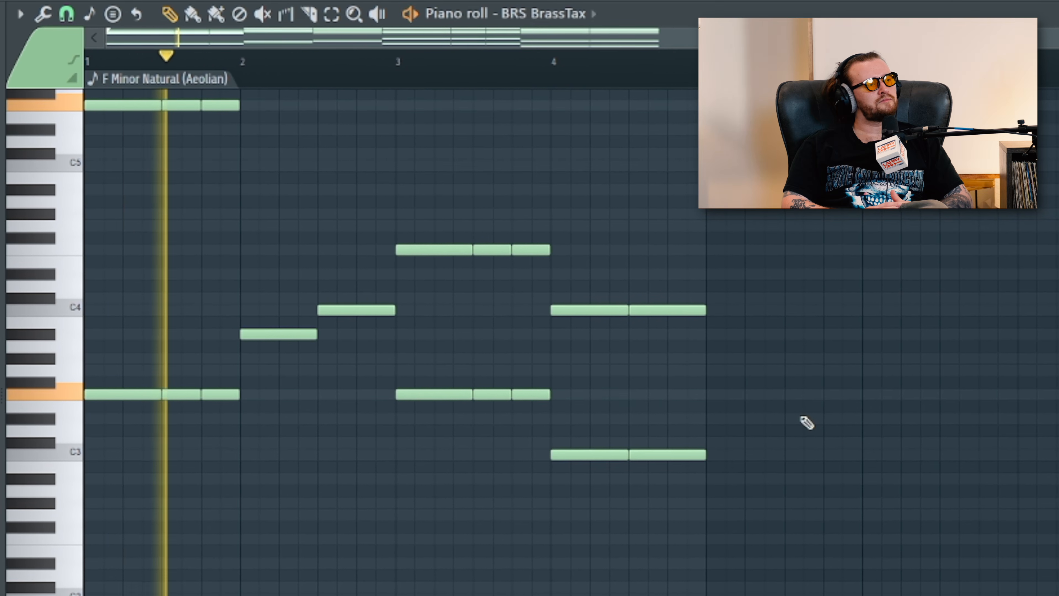
scroll(806, 423, "up", 3)
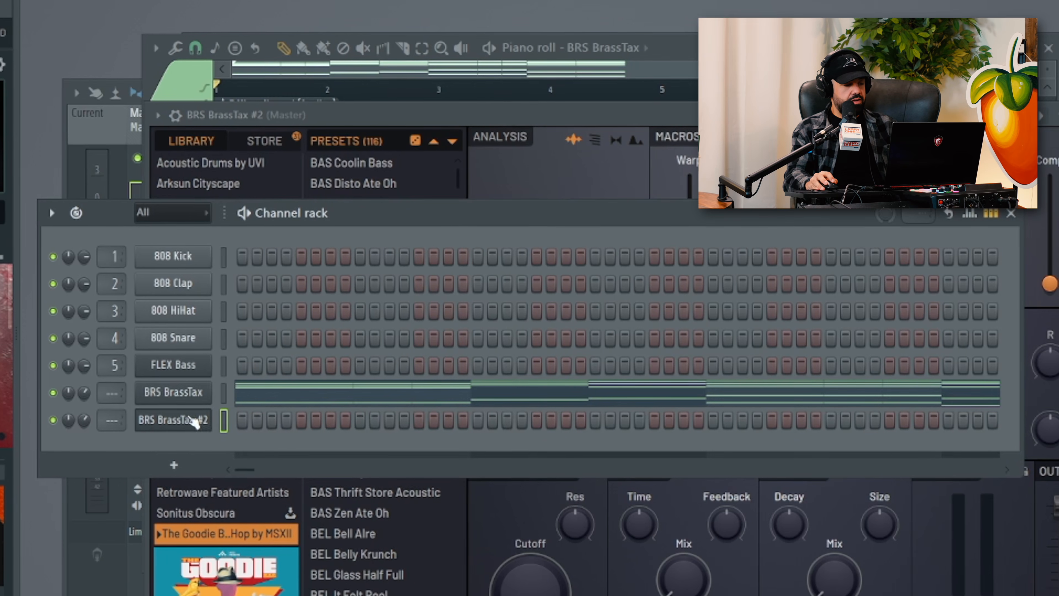
Step: Open the BRS BrassTax #2 channel in the piano roll and enlarge the editor window
right_click(210, 420)
left_click(250, 414)
scroll(317, 237, "down", 2)
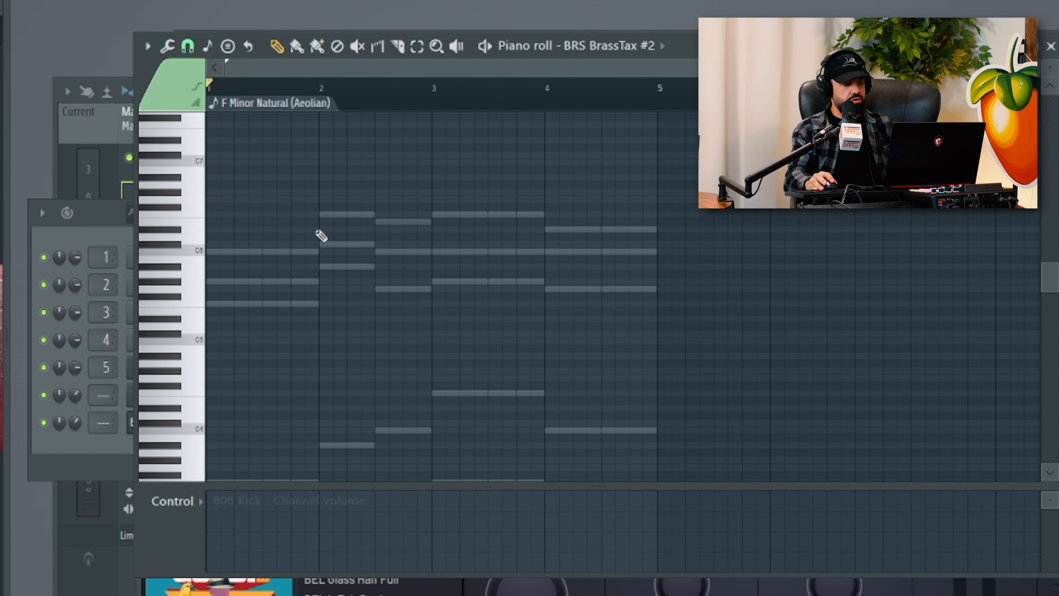
left_click_drag(771, 45, 775, 35)
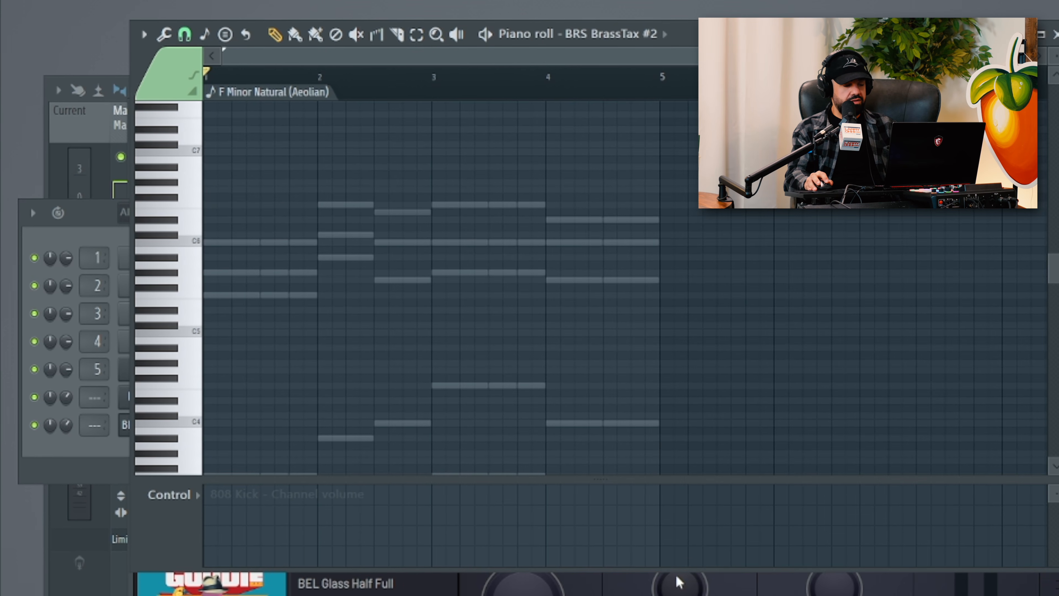
left_click_drag(675, 569, 673, 595)
scroll(200, 252, "up", 3)
left_click_drag(255, 254, 464, 278)
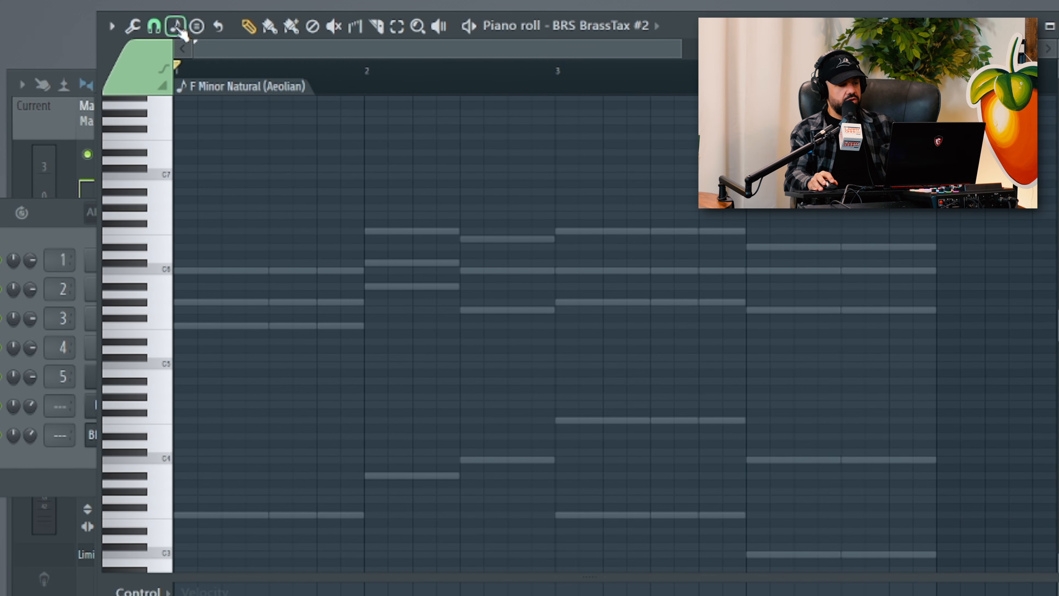
left_click(190, 264)
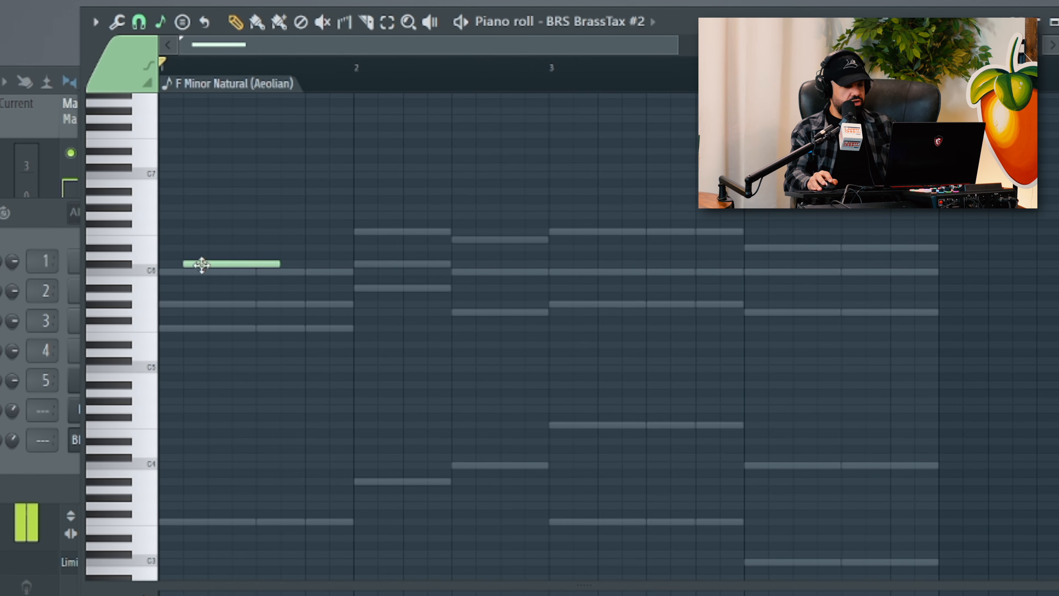
scroll(229, 313, "up", 1)
left_click_drag(194, 303, 404, 321)
scroll(404, 322, "up", 1)
scroll(404, 322, "down", 2)
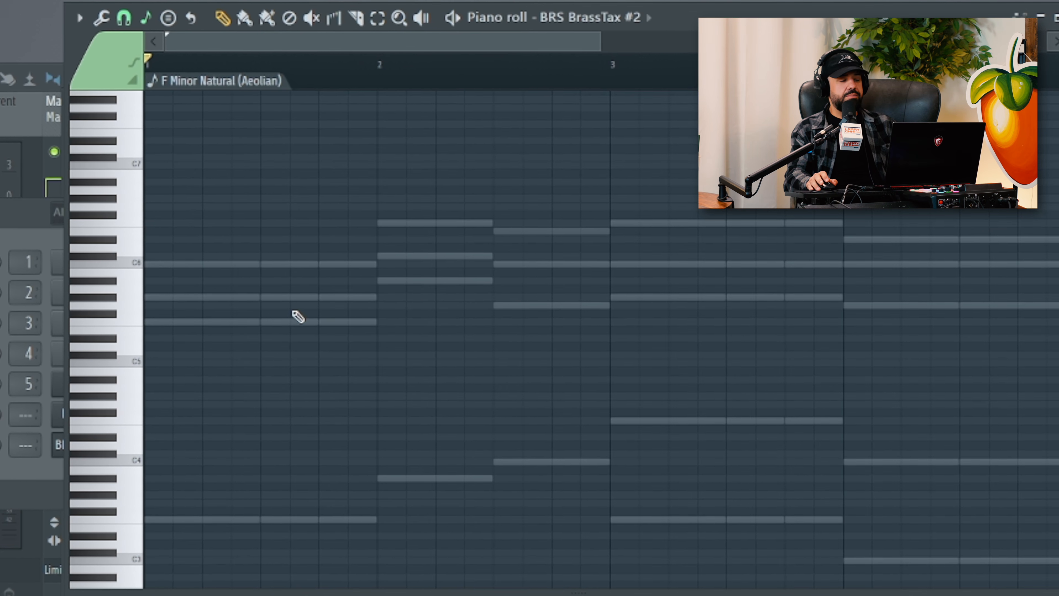
scroll(259, 313, "up", 2)
left_click_drag(261, 314, 505, 326)
scroll(585, 312, "down", 1)
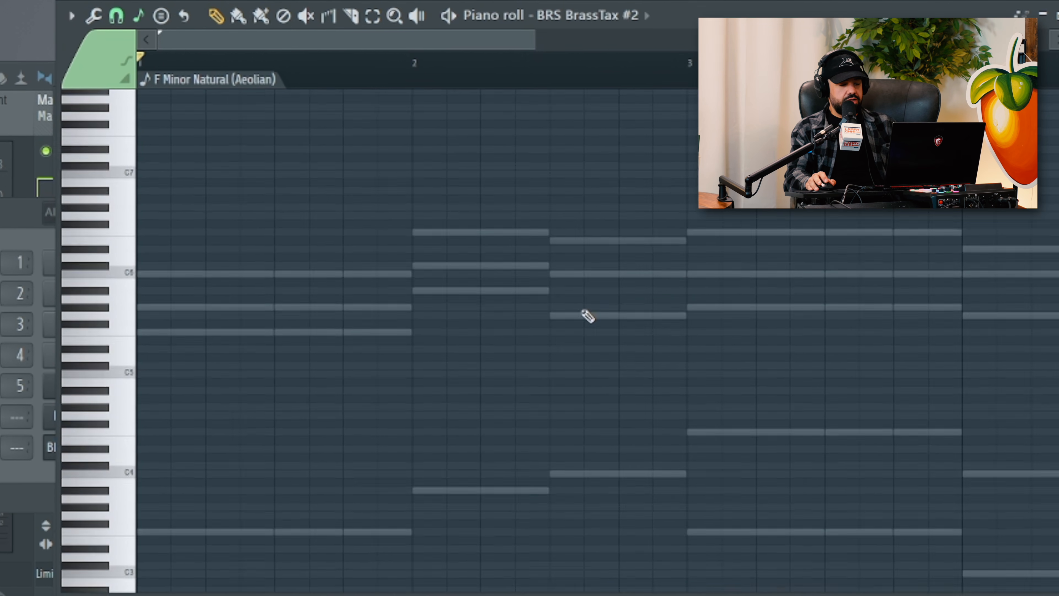
scroll(579, 312, "down", 1)
Step: Place three overlapping two-beat melody notes while auditioning: C6 on bar 1 beat 3, G#5 on beat 4 and C#6 on bar 2
key("space")
scroll(201, 302, "up", 4)
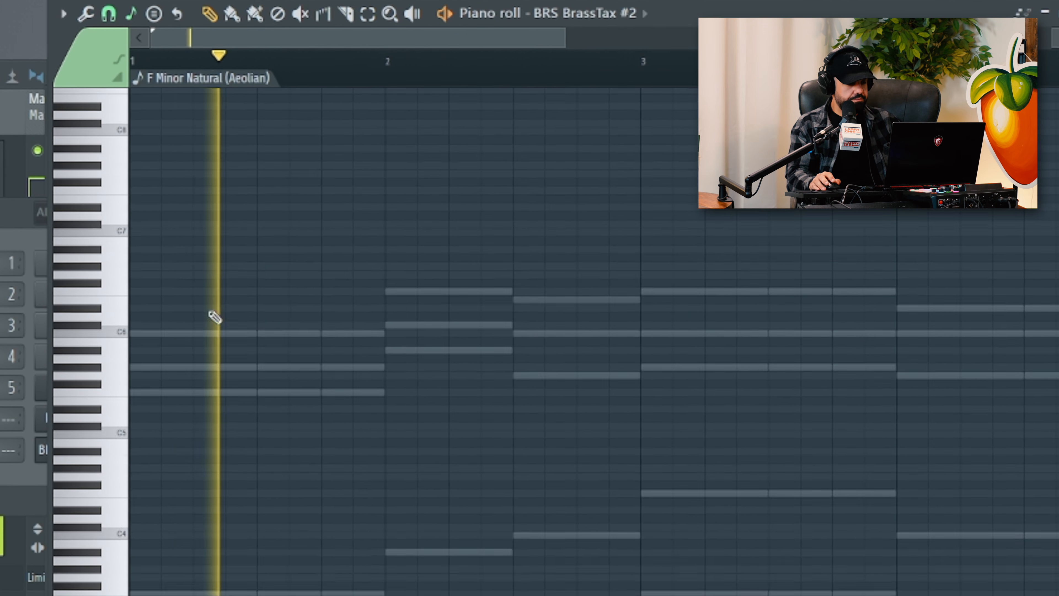
key("space")
key("space")
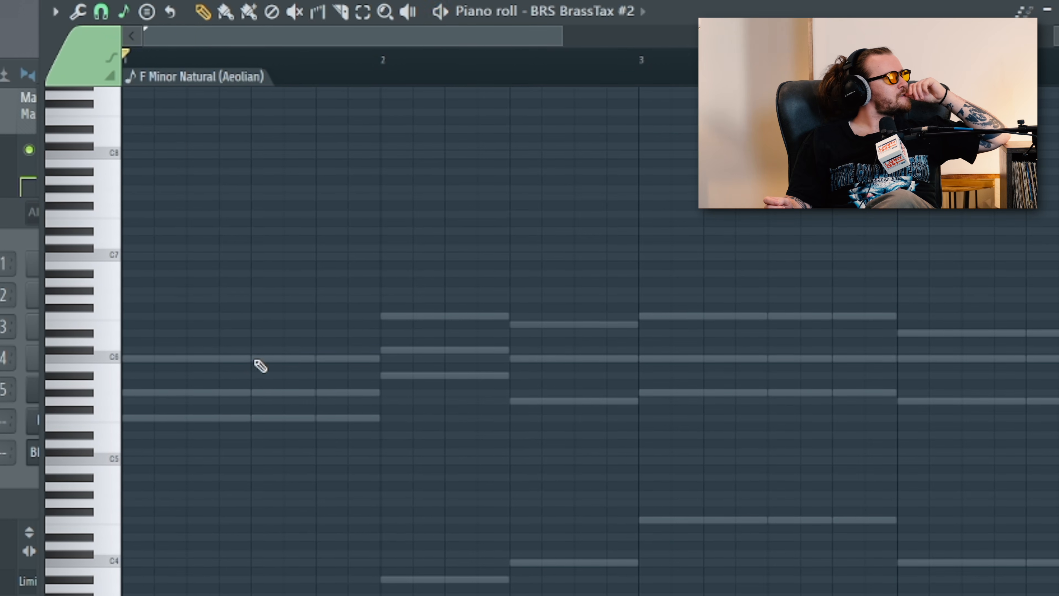
left_click(315, 392)
key("space")
key("space")
left_click(379, 352)
key("space")
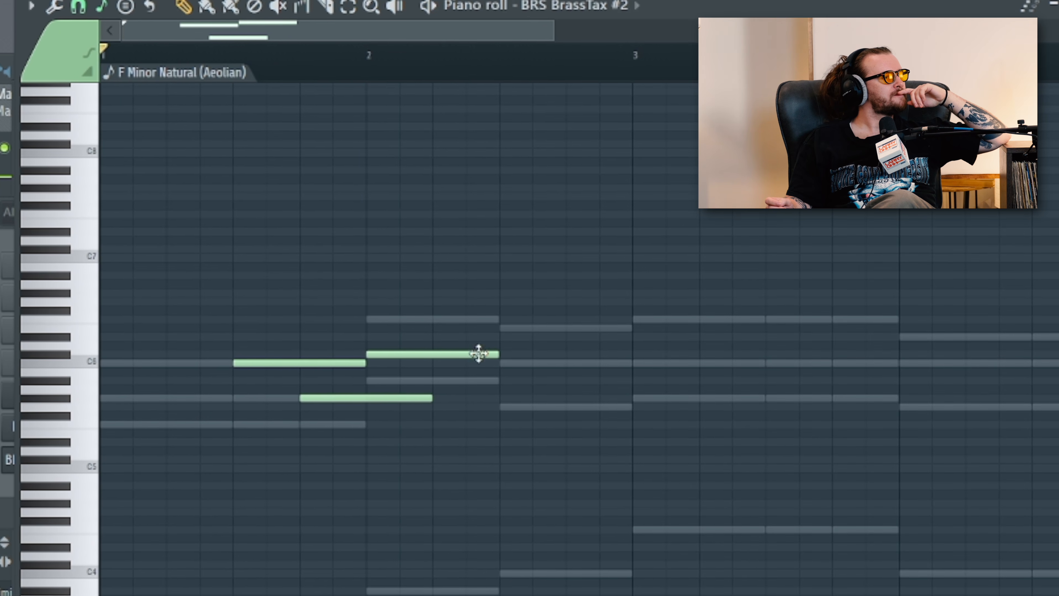
key("space")
Step: Change the BRS BrassTax #2 channel's sound to the KEY At The Crib Piano preset and raise its channel volume
key("F6")
right_click(270, 408)
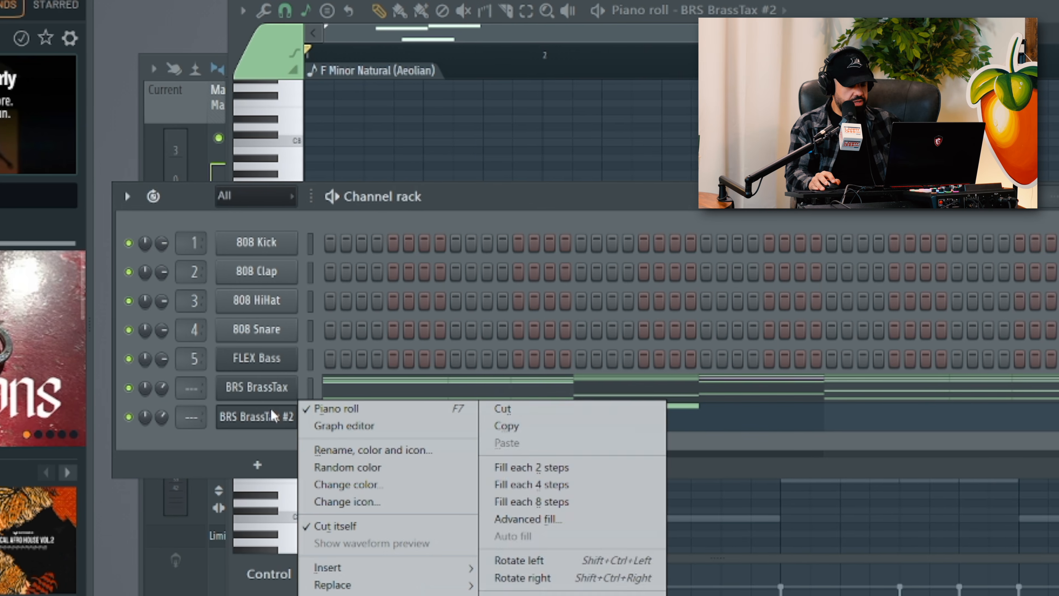
key("Escape")
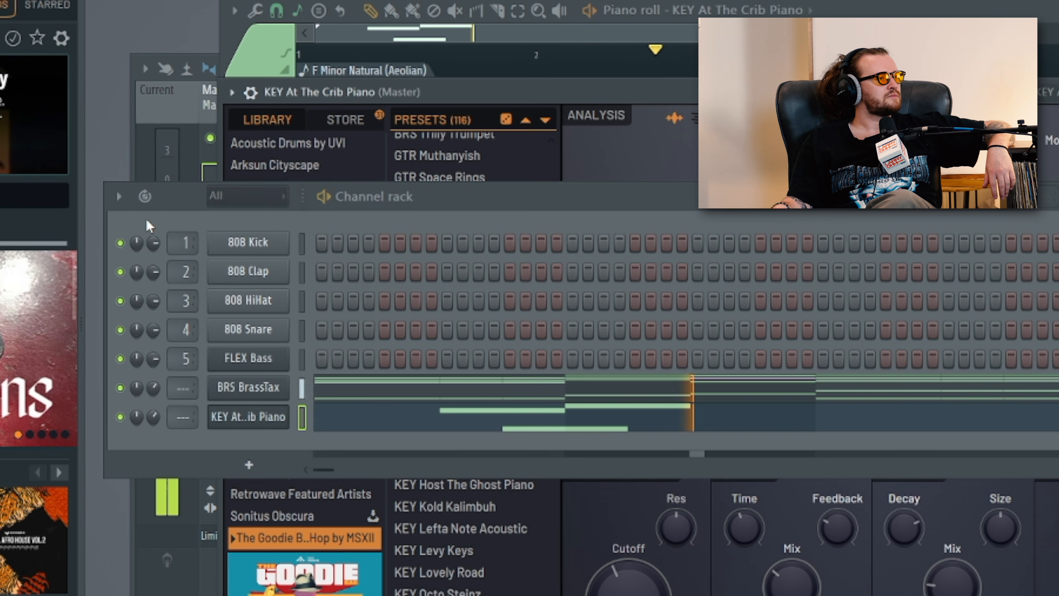
left_click_drag(152, 417, 153, 409)
Step: Move the three piano melody notes up an octave so they start on C7, and raise their velocities and the channel volume further
left_click(527, 414)
left_click(526, 416)
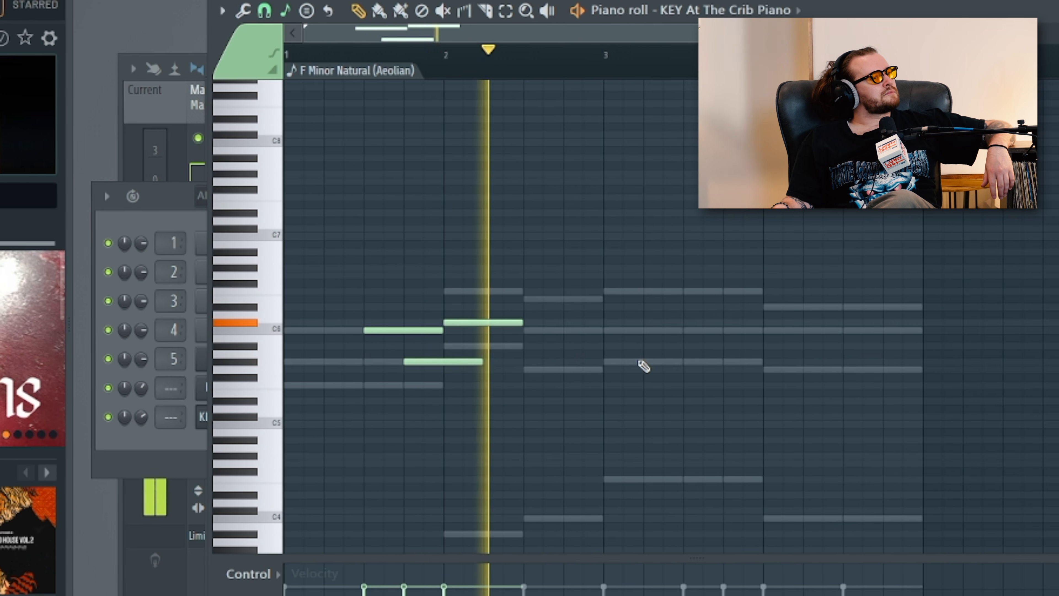
key("ctrl+Up")
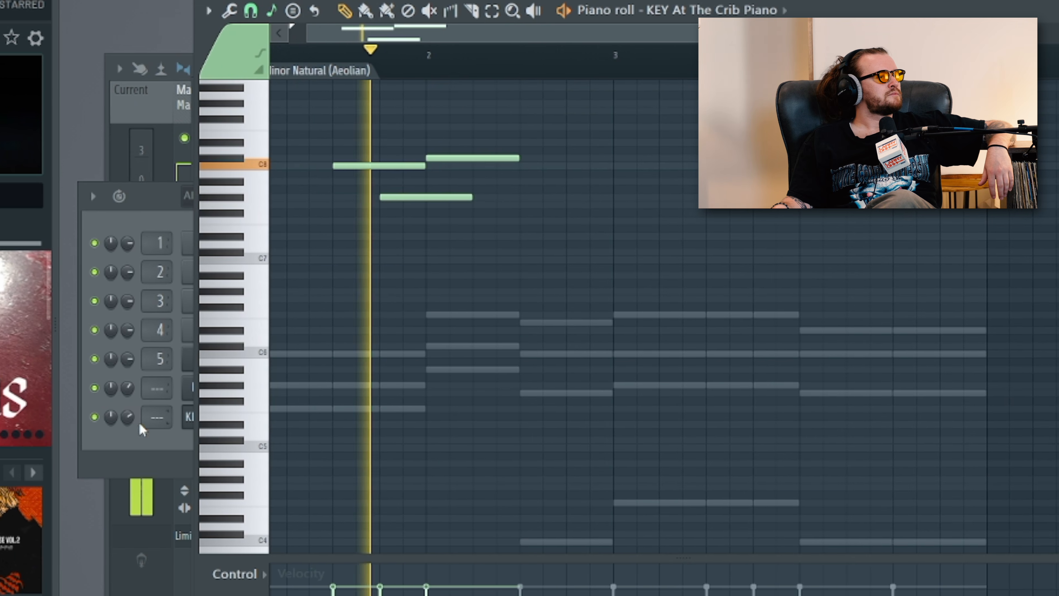
left_click_drag(133, 417, 132, 414)
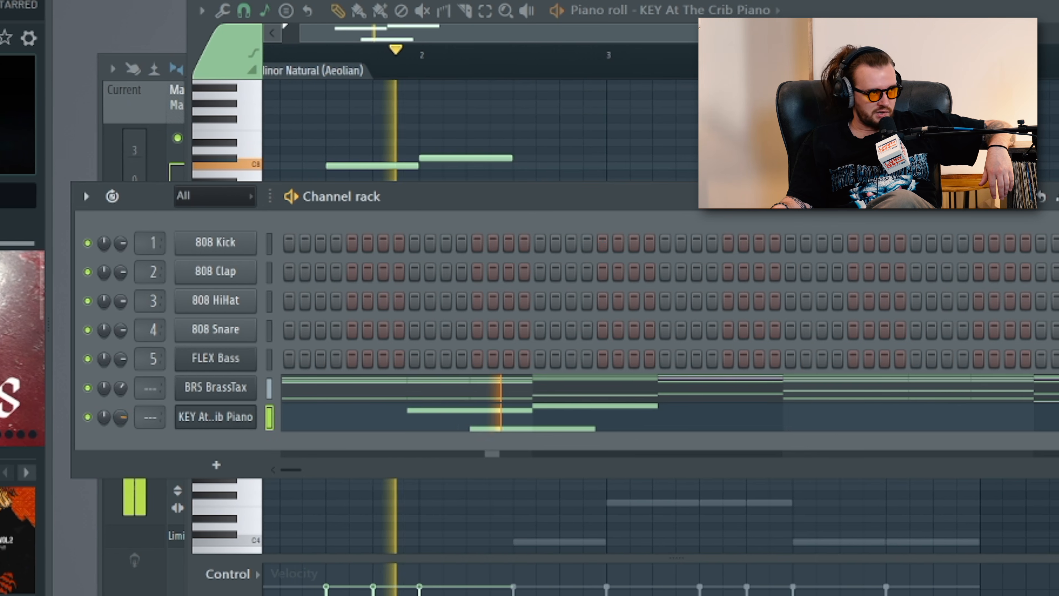
key("space")
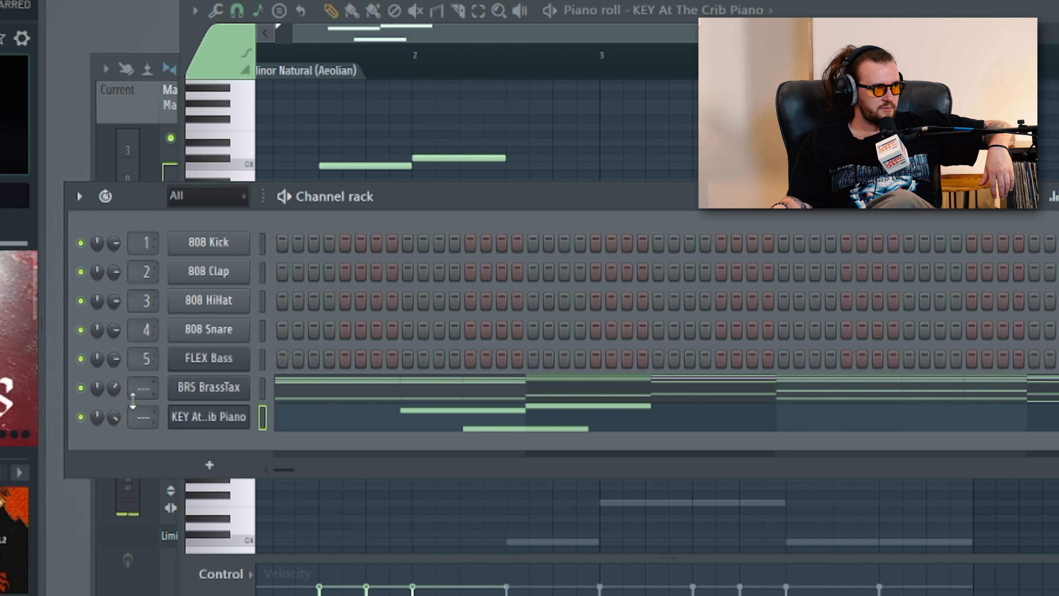
key("space")
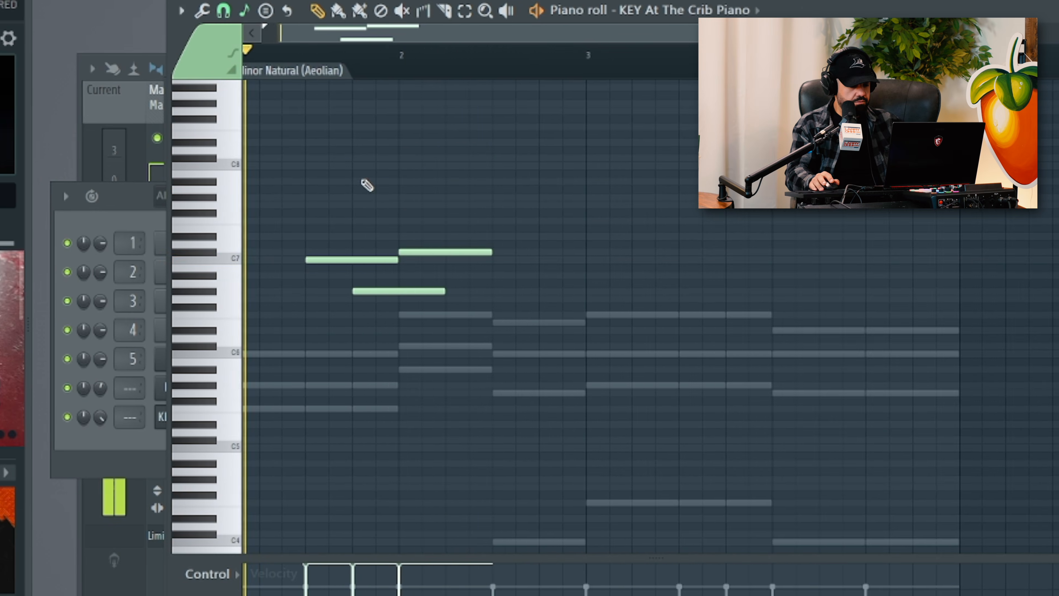
Step: Copy the three-note melody to bar 3 beat 3, starting on C#7, and raise the copy's last note to F7
scroll(321, 203, "up", 3)
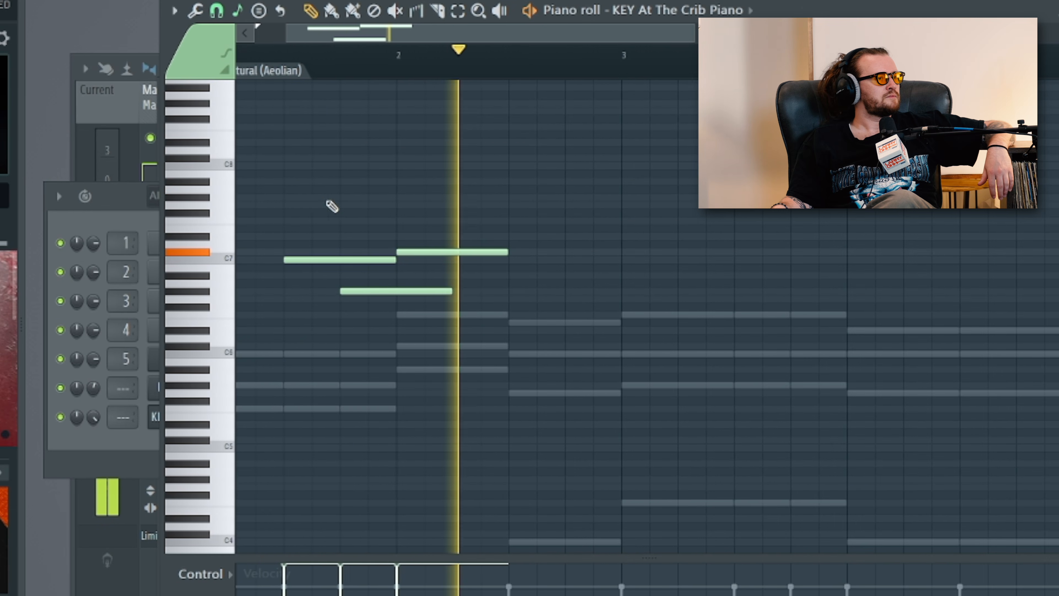
scroll(338, 214, "down", 3)
left_click_drag(323, 211, 448, 305)
key("space")
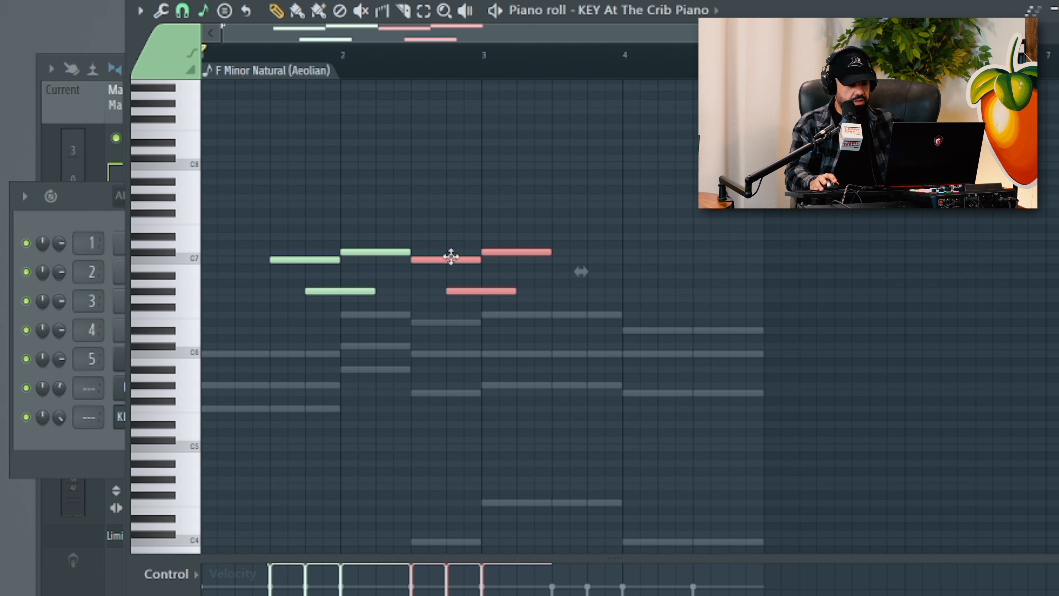
left_click_drag(539, 254, 581, 247)
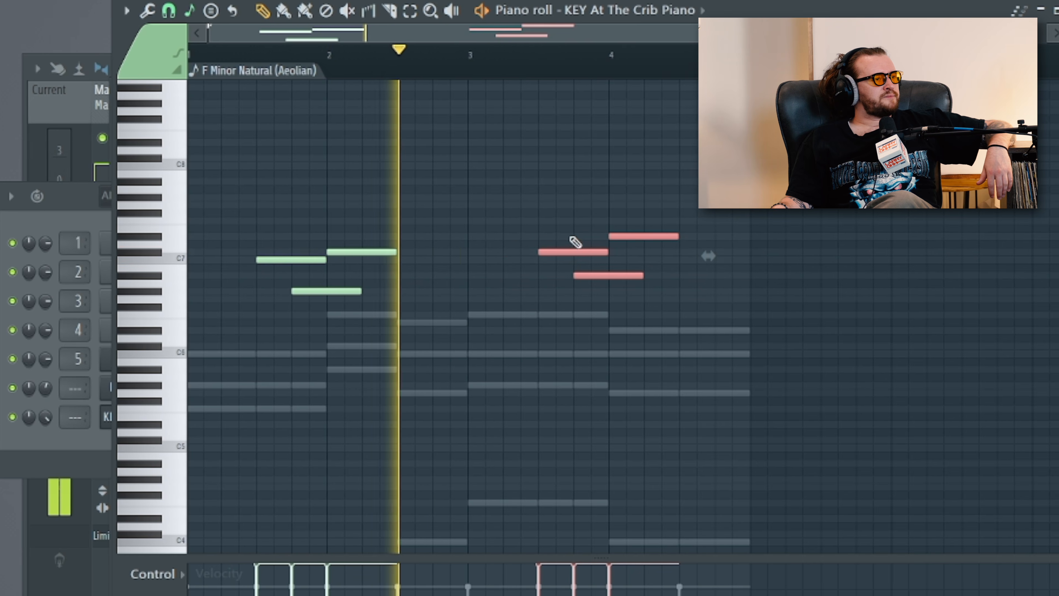
left_click(597, 269)
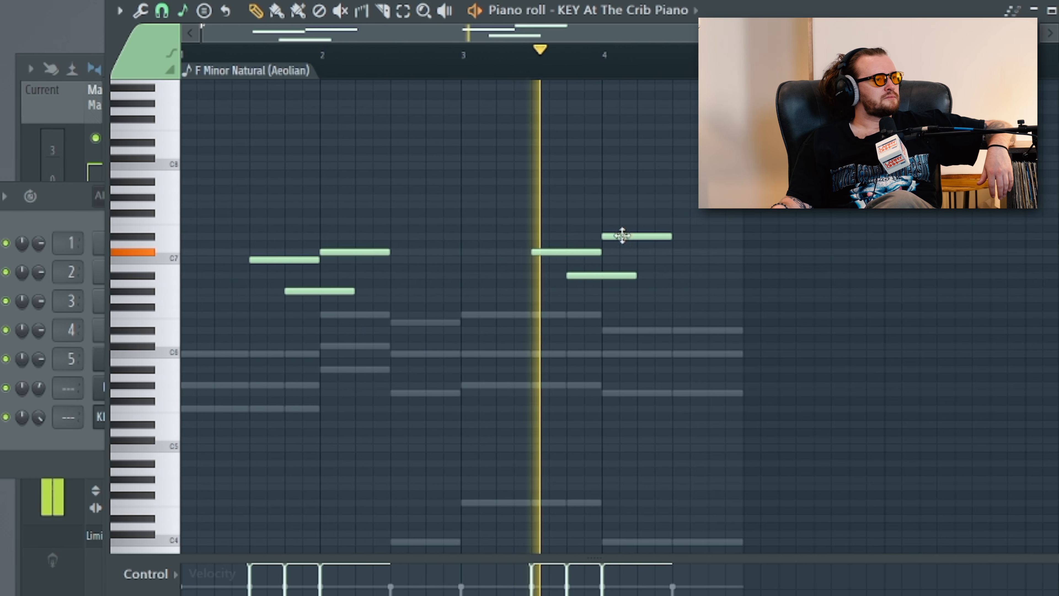
left_click_drag(622, 236, 622, 219)
key("space")
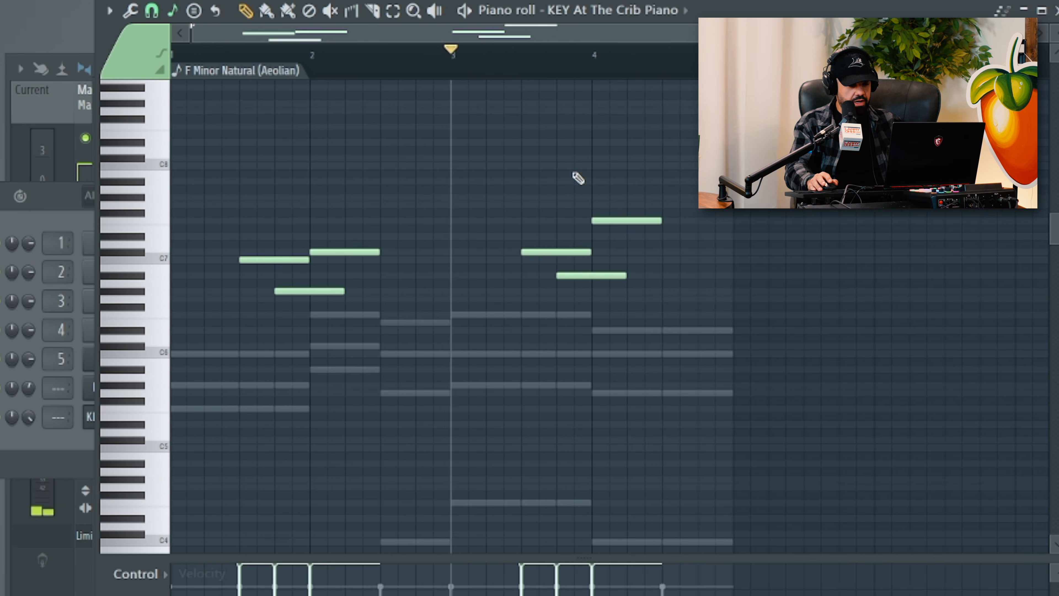
Step: Search the sound library for one-shot "hihat" samples and add BB DET [[Cold]] Drums Hi-Hat as a new channel
scroll(575, 174, "up", 3)
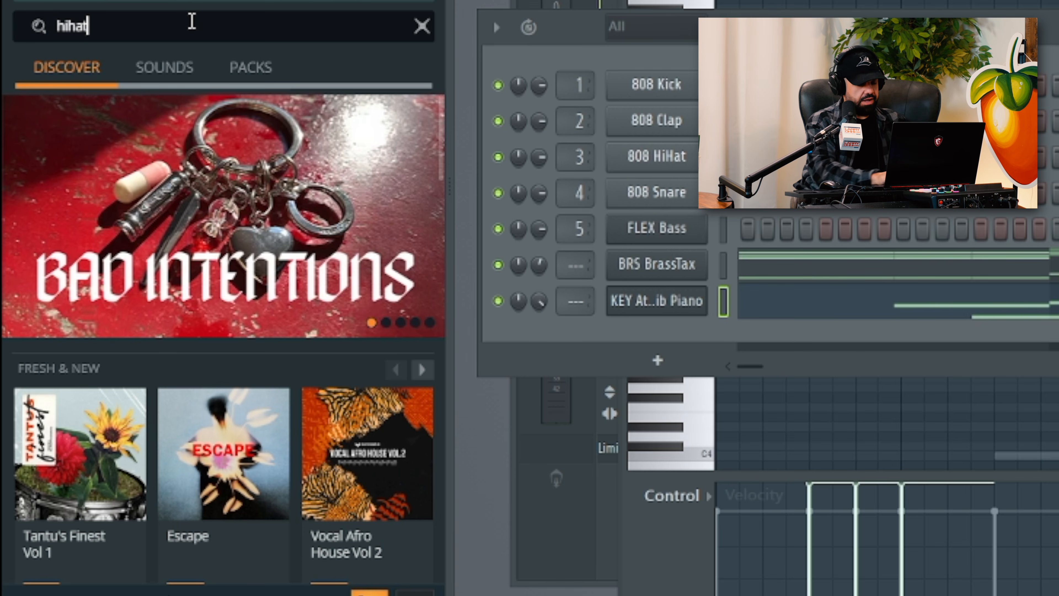
key("Return")
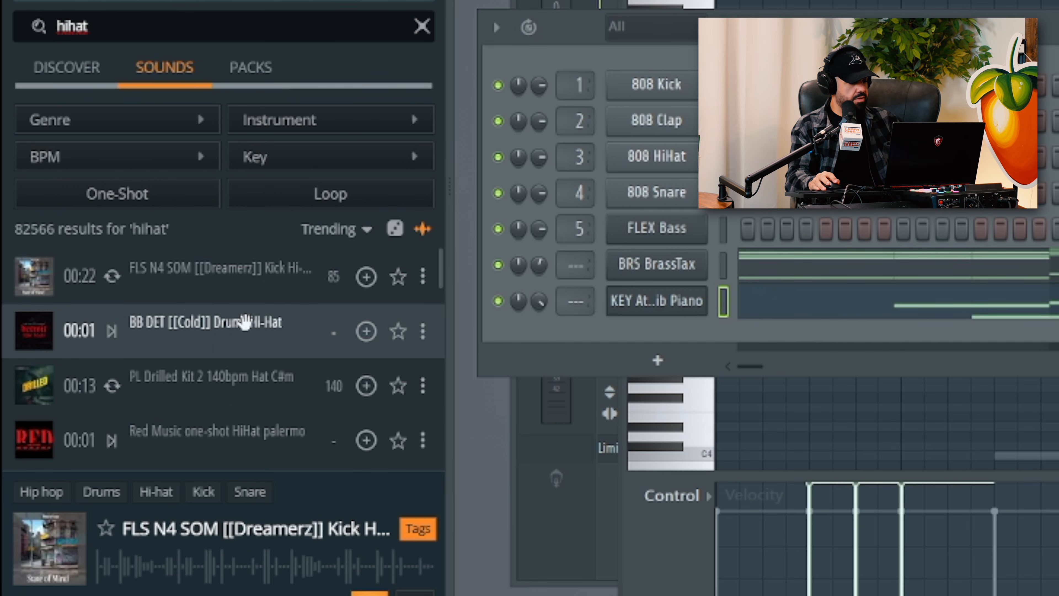
scroll(187, 305, "up", 3)
left_click(117, 193)
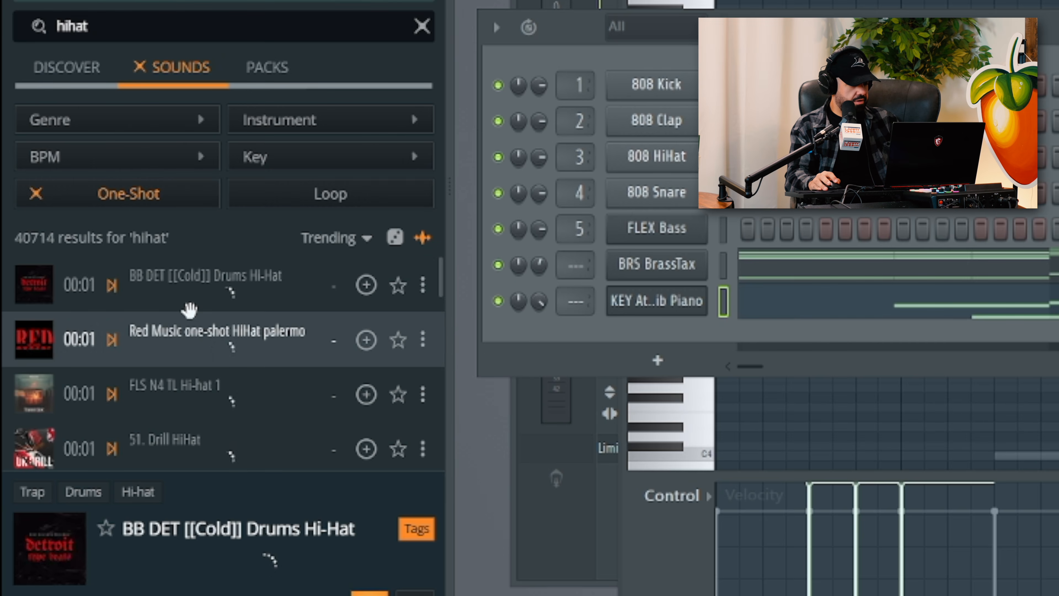
left_click(182, 301)
left_click_drag(182, 301, 346, 463)
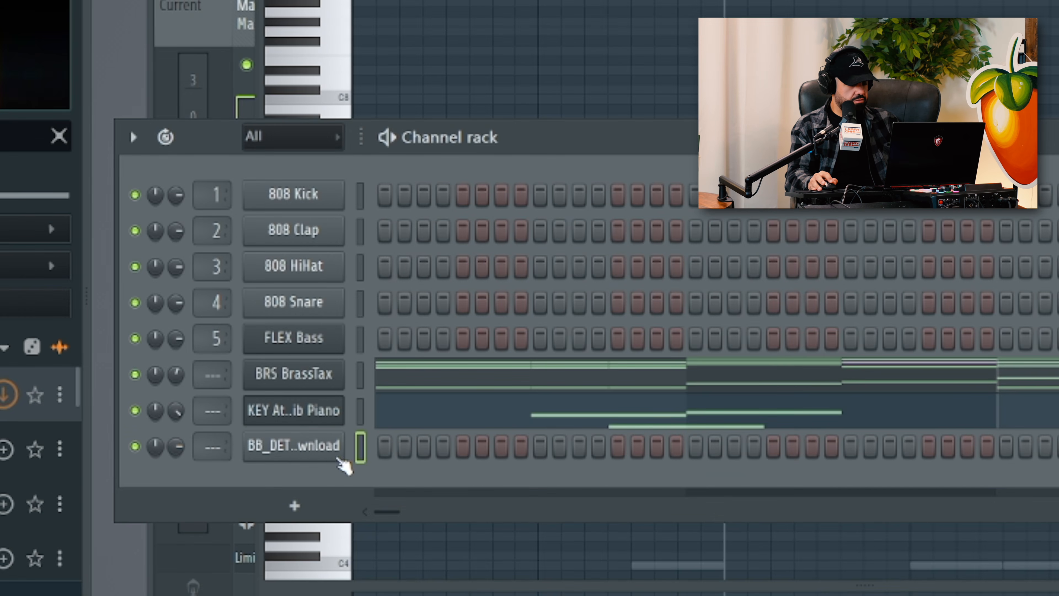
Step: Fill the new hi-hat channel with a C5 hit every 2 steps across four bars, show it in the piano roll and raise its volume
right_click(327, 455)
left_click(416, 375)
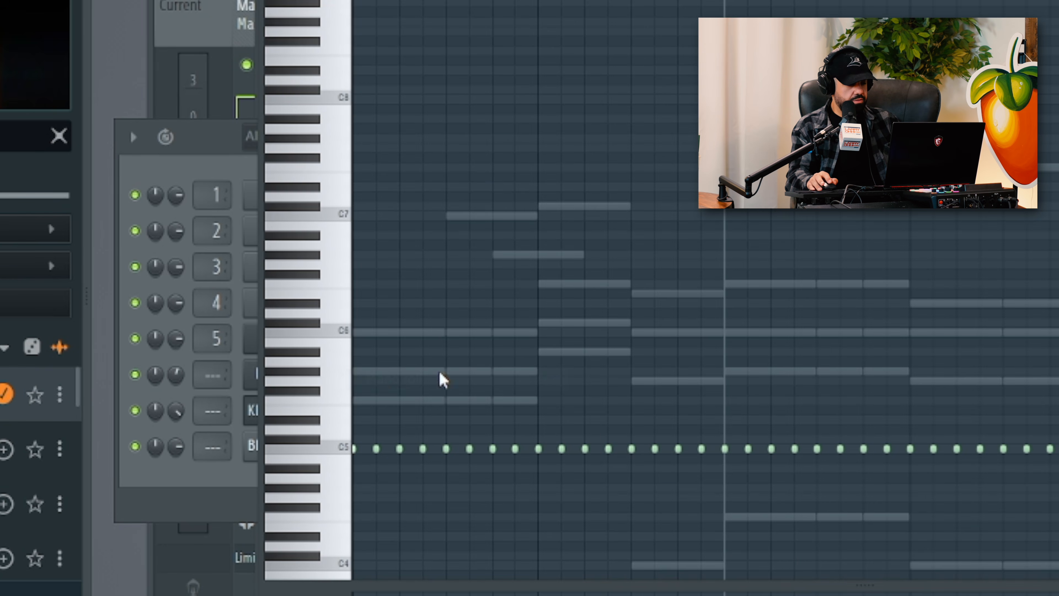
scroll(818, 258, "down", 3)
scroll(610, 288, "up", 3)
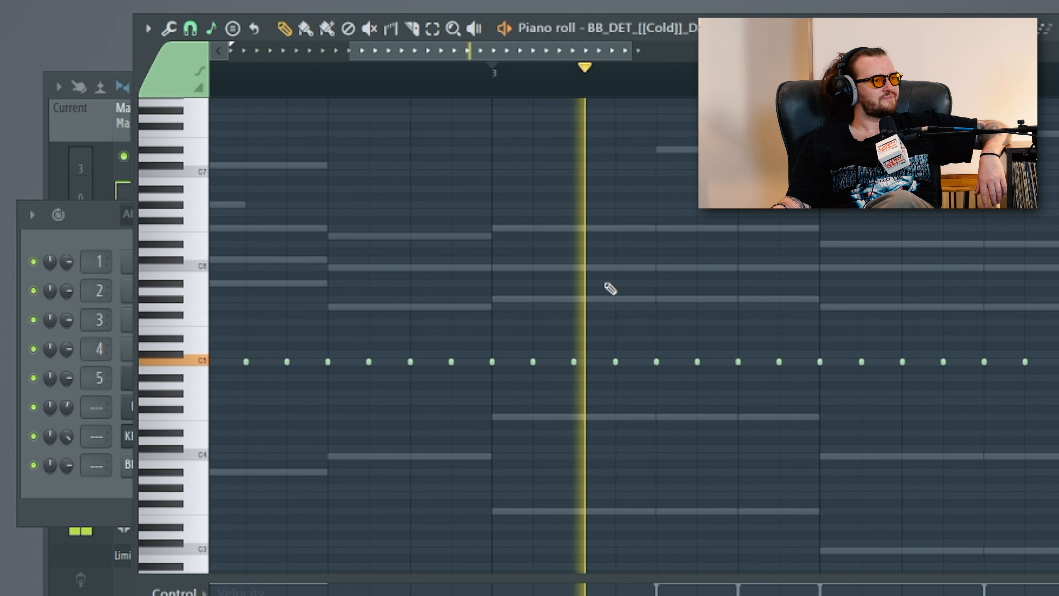
scroll(606, 290, "down", 5)
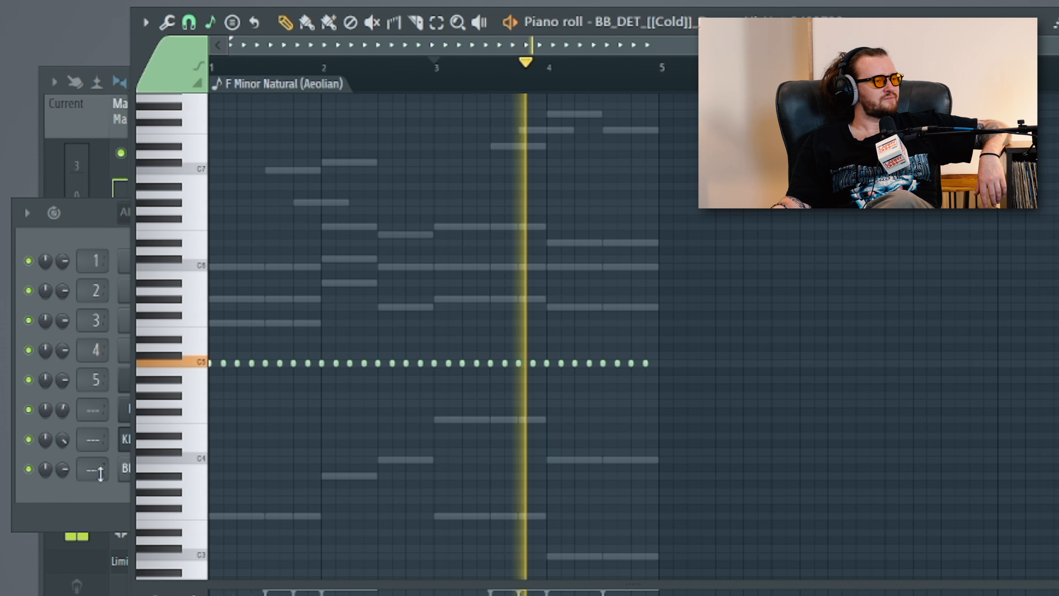
left_click_drag(62, 469, 62, 459)
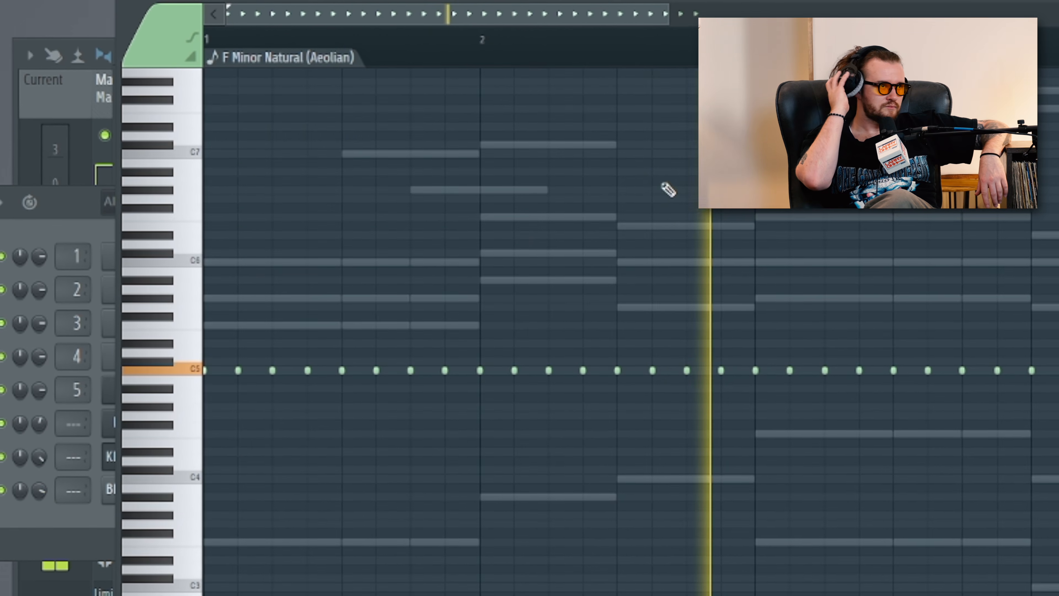
Step: Set the piano roll snap to 1/4 beat and chop the long C5 hi-hat note on bar 1 beat 4 into a rapid roll
key("alt+u")
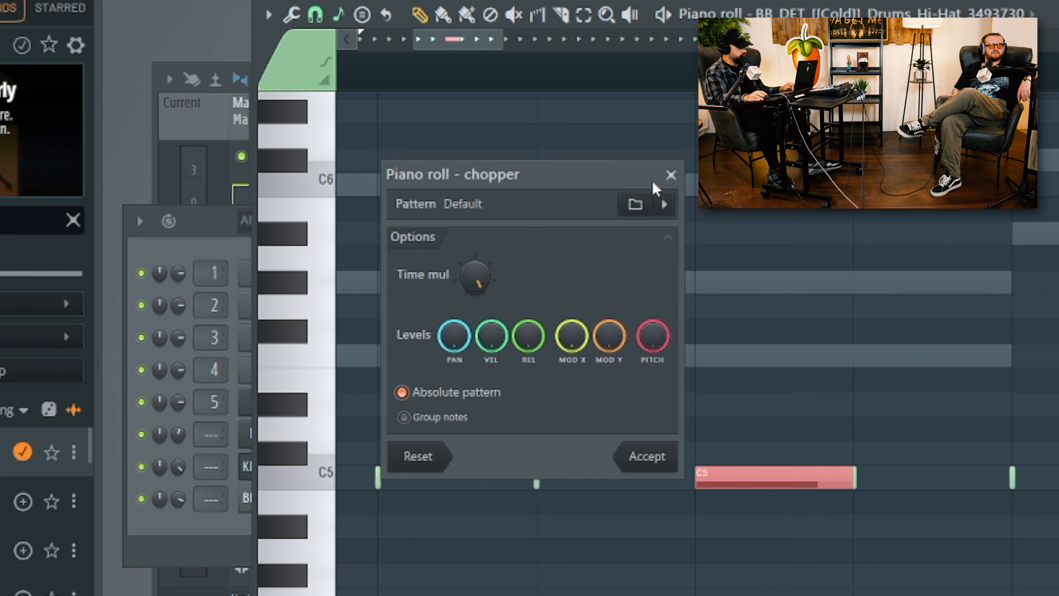
left_click(657, 175)
left_click(310, 15)
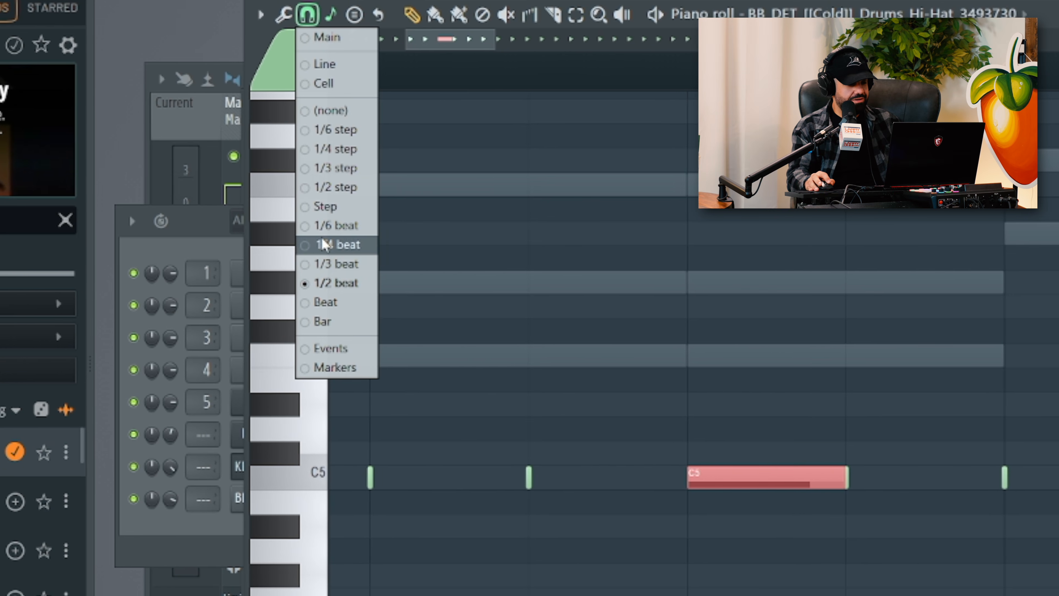
left_click(336, 245)
key("alt+u")
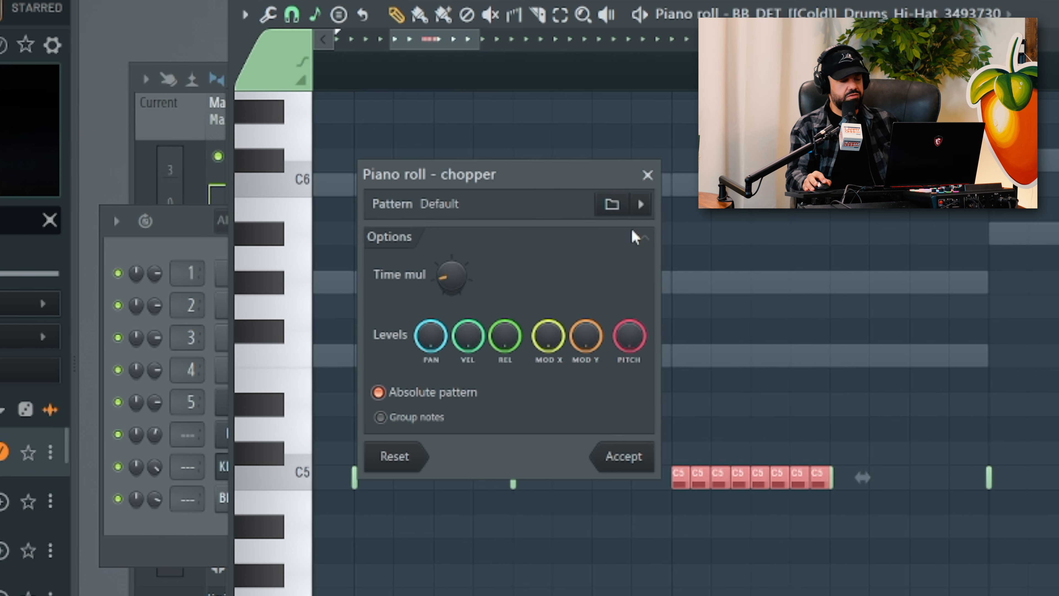
left_click(645, 175)
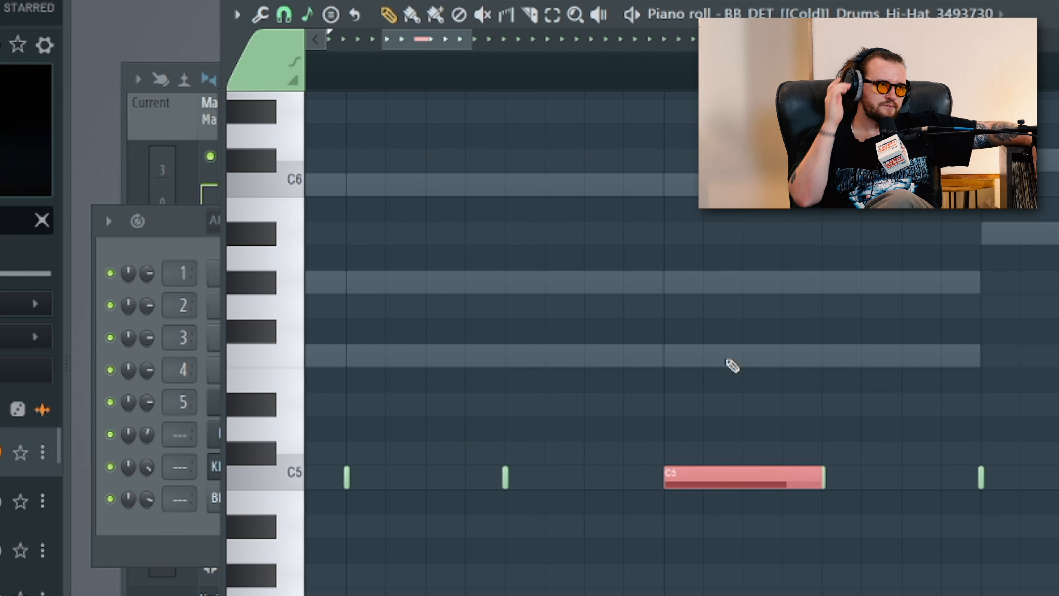
key("alt+u")
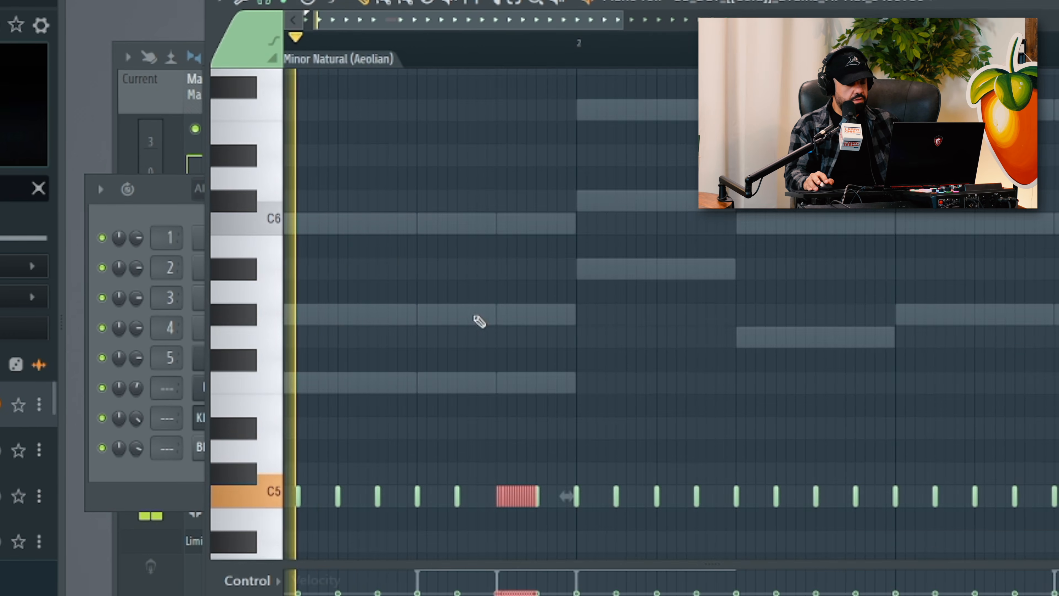
scroll(480, 321, "down", 3)
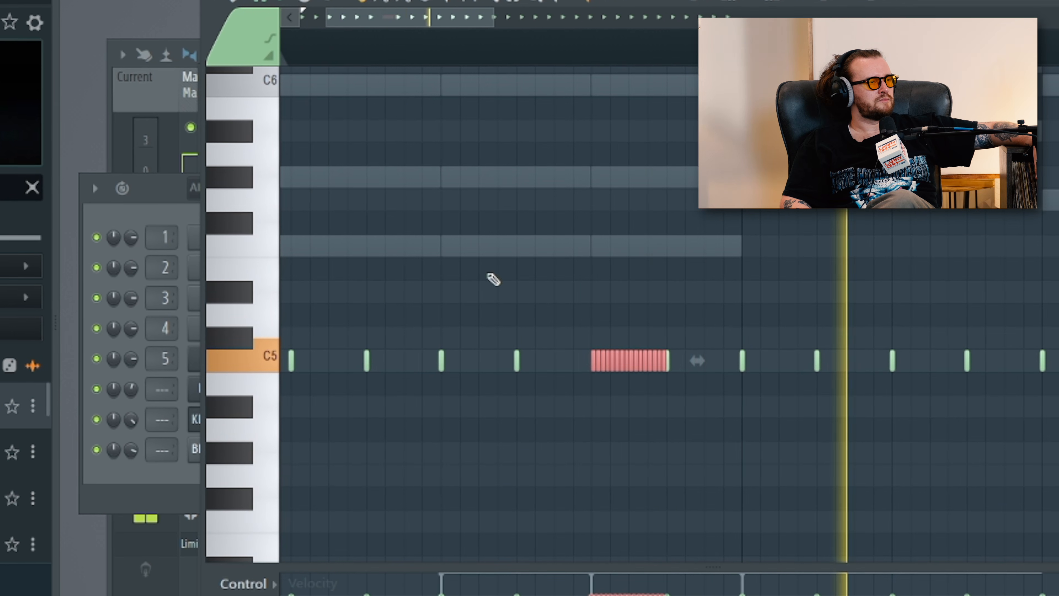
Step: Draw a half-beat C5 hi-hat note on bar 2 beat 4, chop it into a rapid roll and play the pattern
scroll(500, 279, "down", 2)
scroll(708, 281, "down", 2)
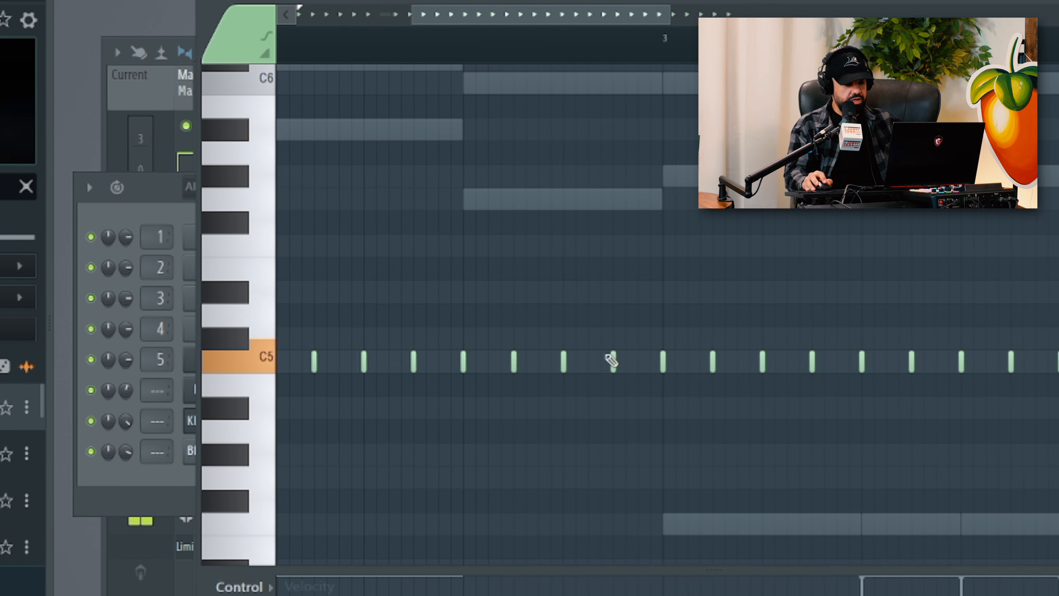
scroll(565, 297, "up", 2)
scroll(647, 290, "down", 2)
scroll(554, 298, "up", 2)
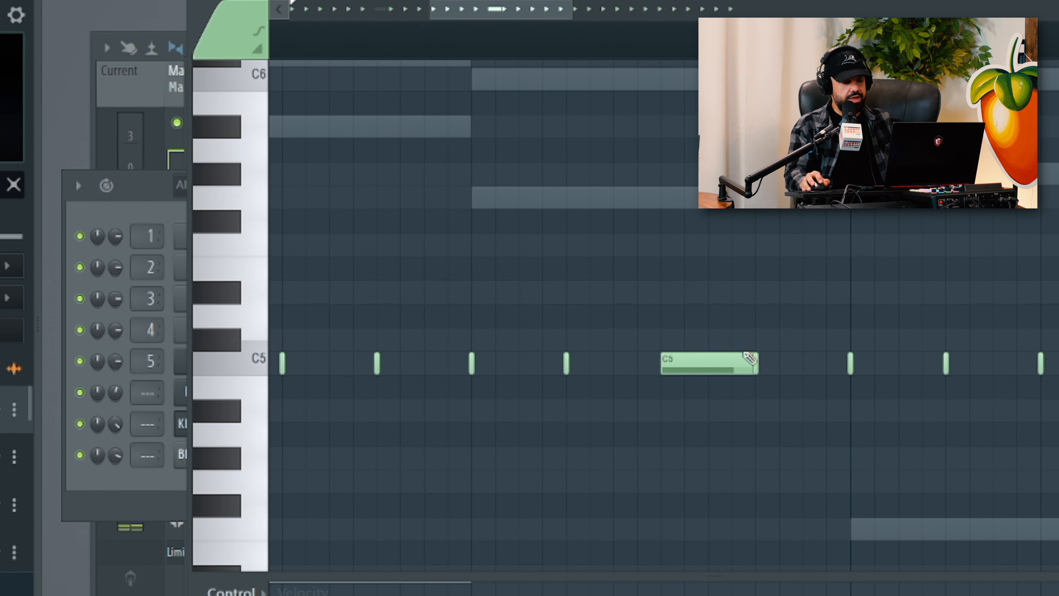
key("alt+u")
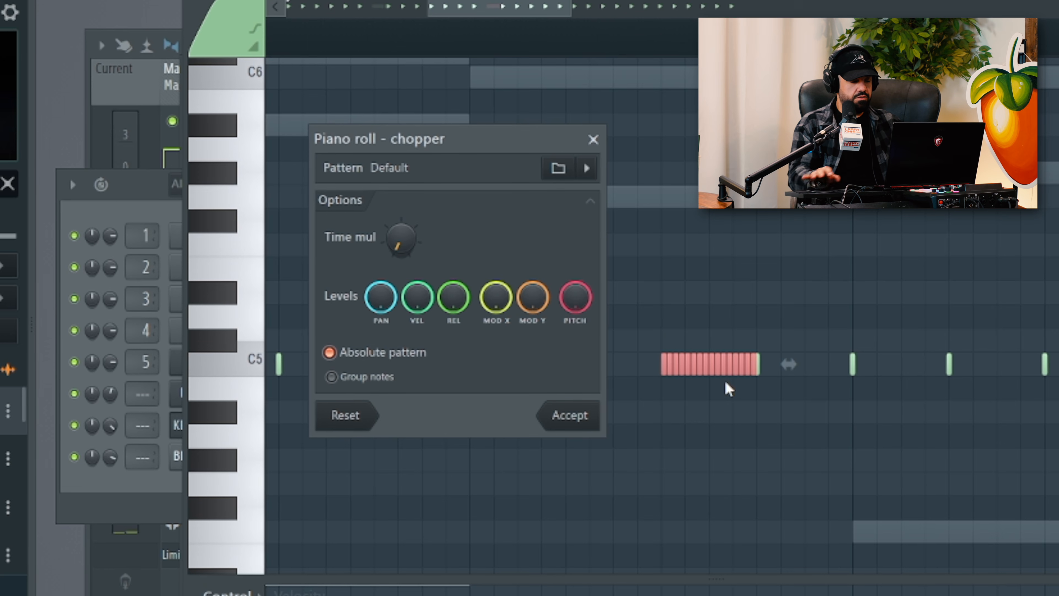
left_click(581, 418)
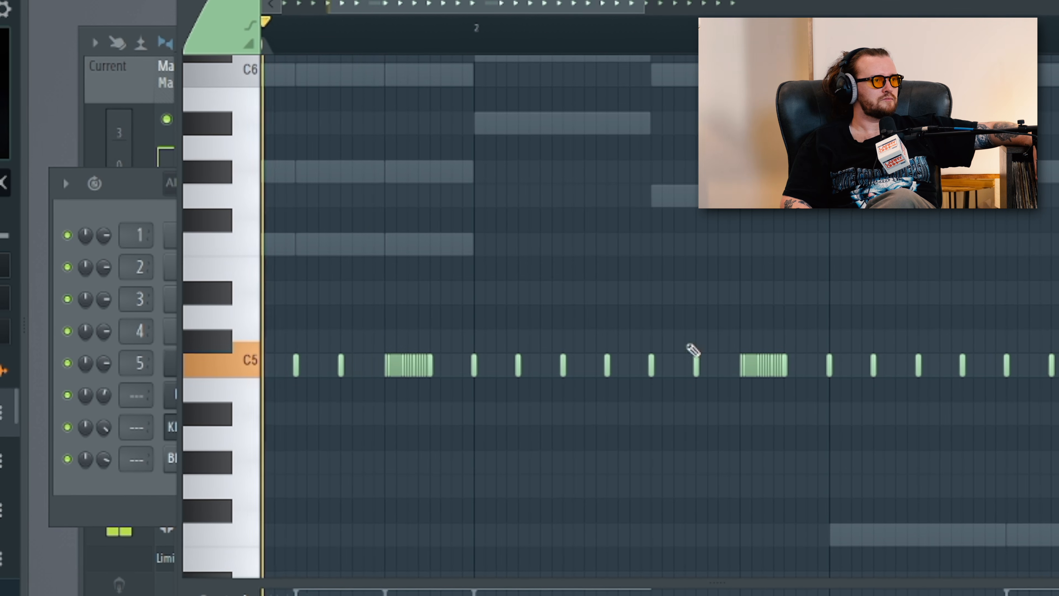
key("space")
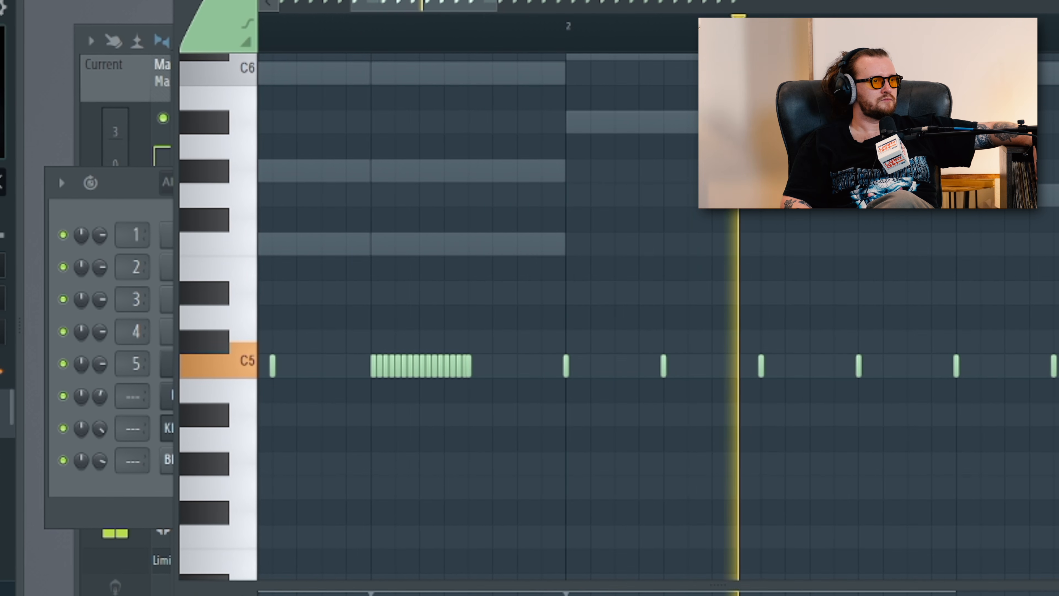
Step: Fill beat 4 of bar 3 with a C5 hi-hat hit on every step
scroll(374, 529, "down", 3)
scroll(410, 531, "down", 2)
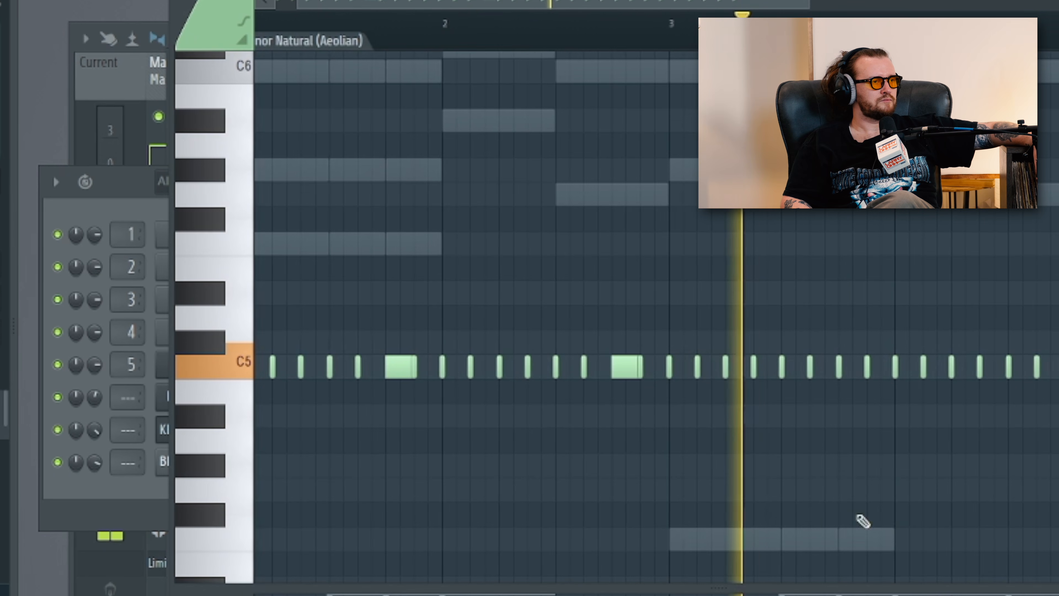
scroll(929, 505, "up", 3)
left_click(729, 369)
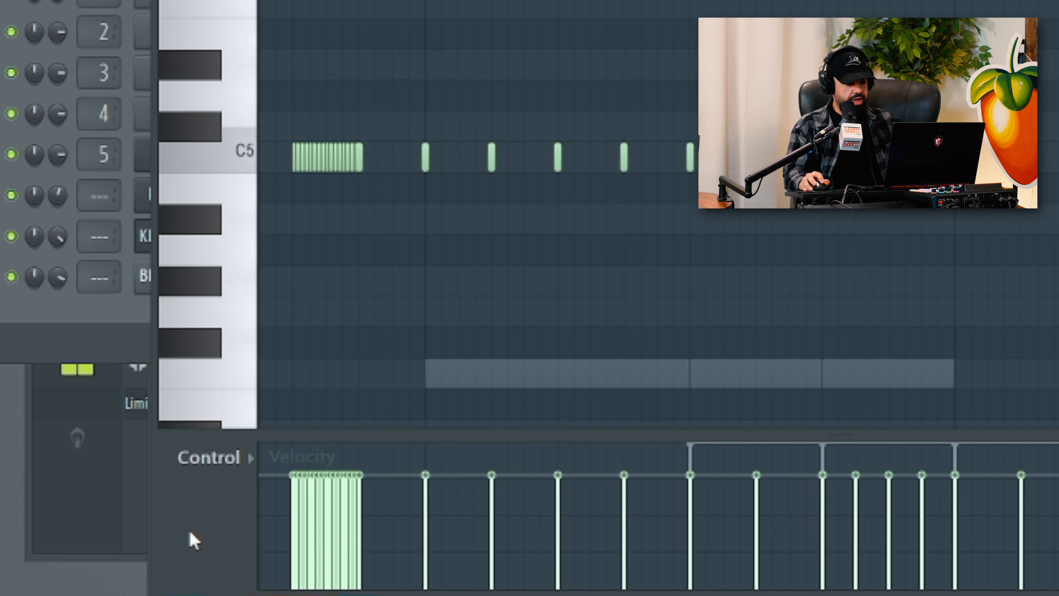
Step: Switch the hi-hat control lane from velocity to note repeat and raise the repeat of the first hit
left_click(208, 454)
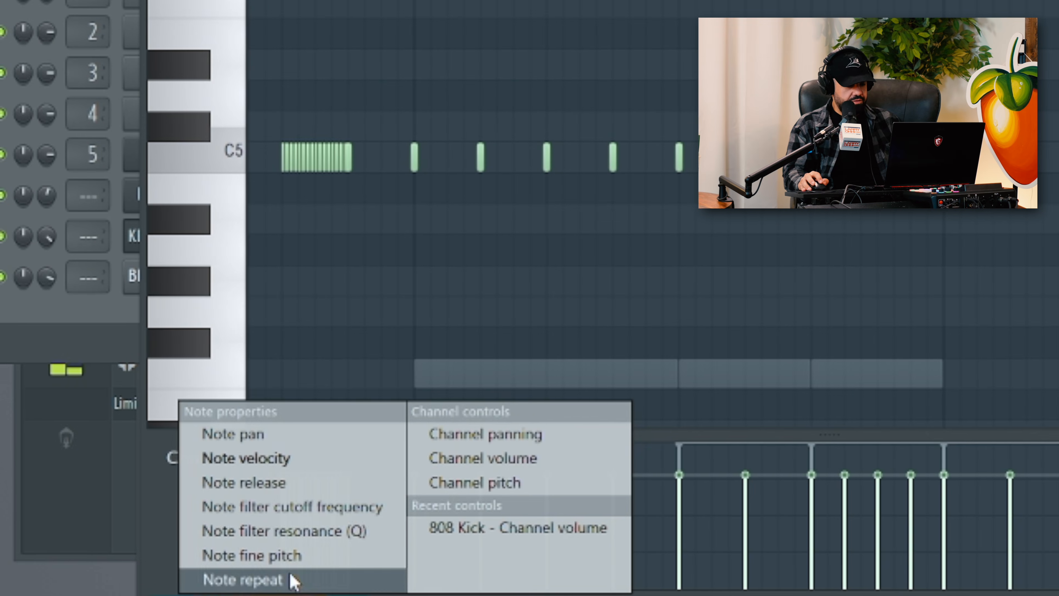
left_click(281, 579)
scroll(799, 342, "down", 3)
left_click(212, 483)
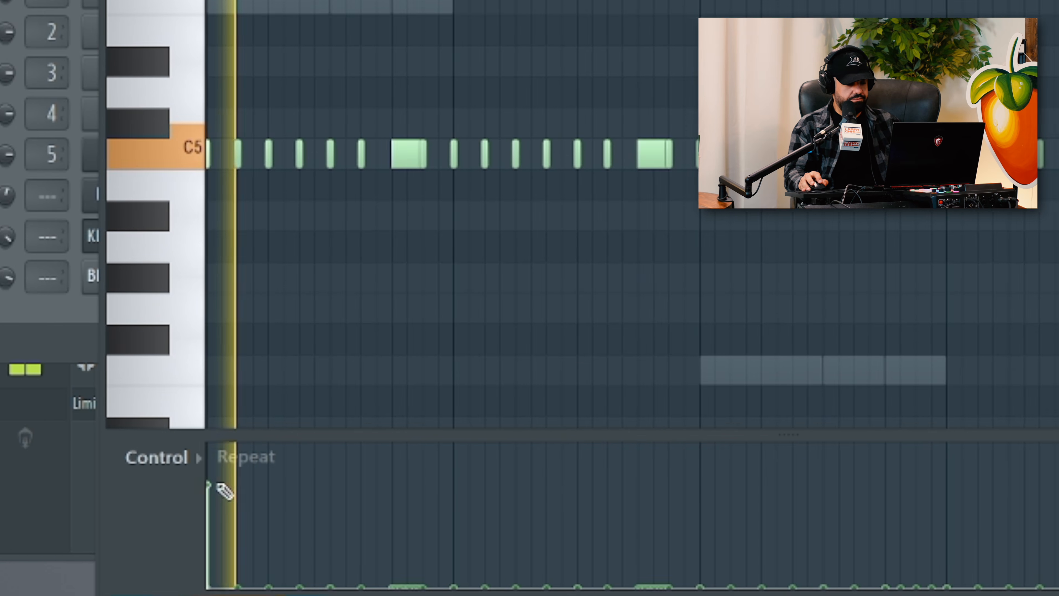
Step: Raise the note repeat of selected hi-hat hits in bars 2 and 4, including bar 2 beat 2 and bar 4 beat 3
left_click(494, 473)
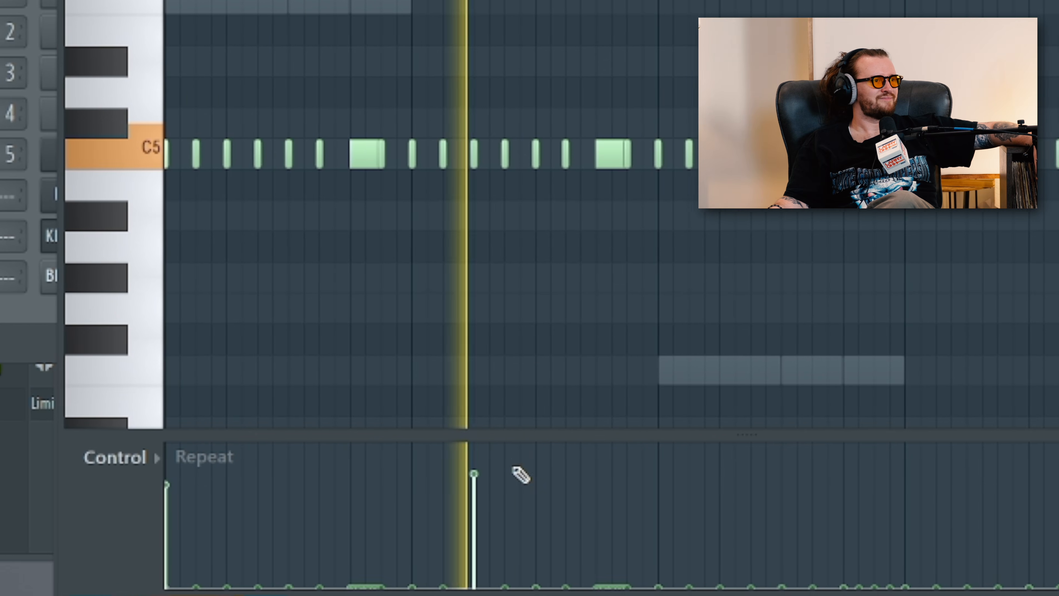
left_click(525, 453)
left_click(586, 452)
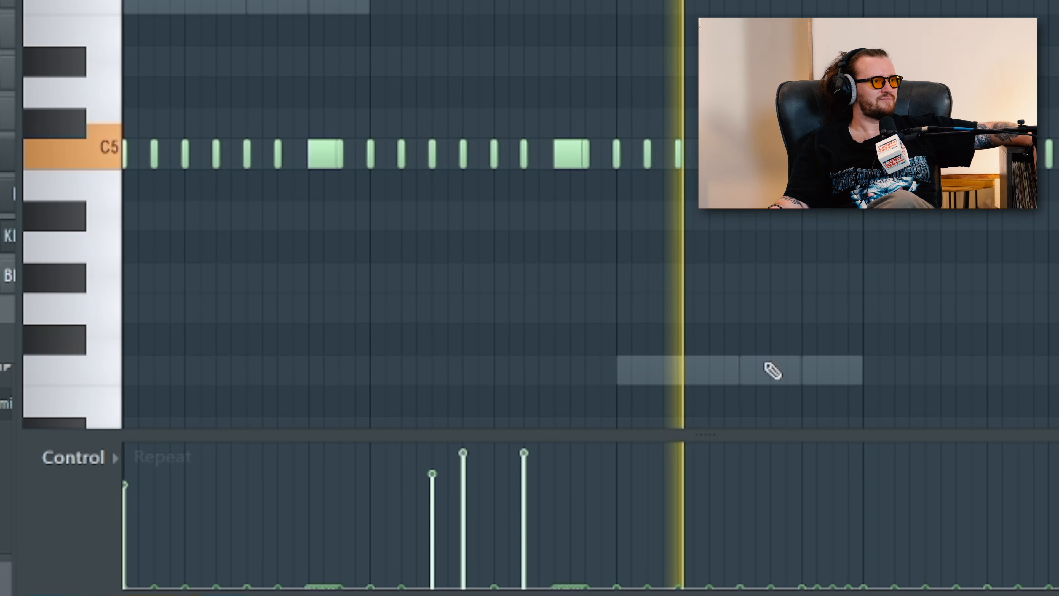
left_click(915, 453)
left_click(966, 464)
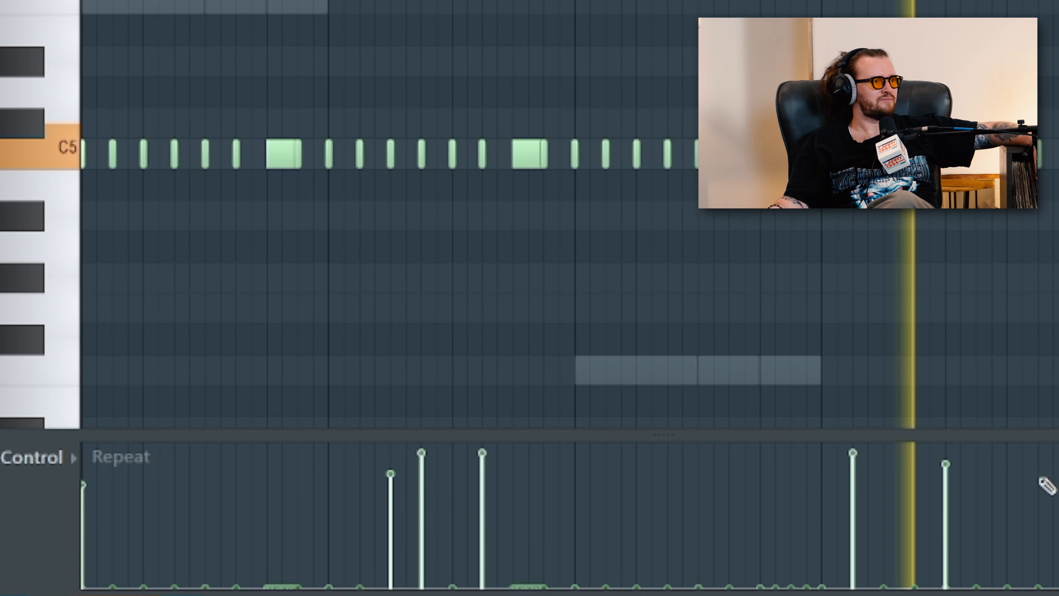
left_click(1057, 446)
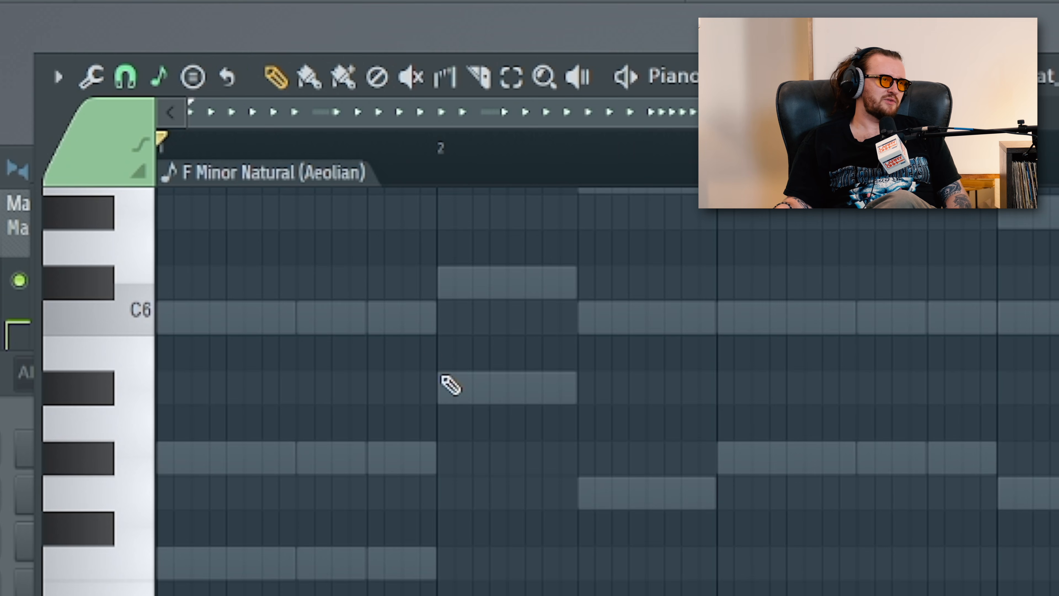
Step: Switch the piano roll from the Draw tool to the Paint tool
key("p")
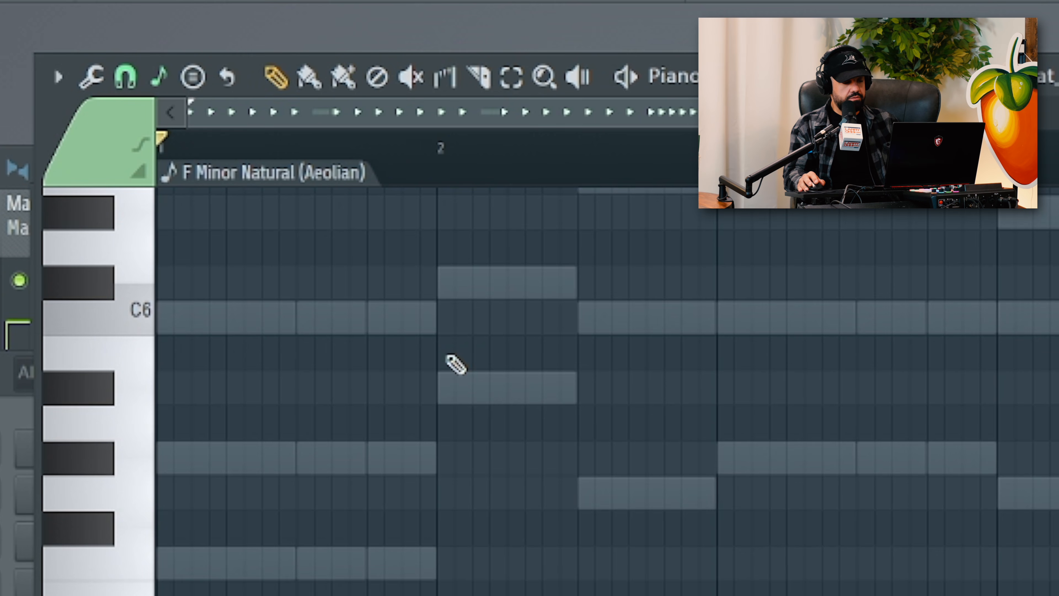
key("n")
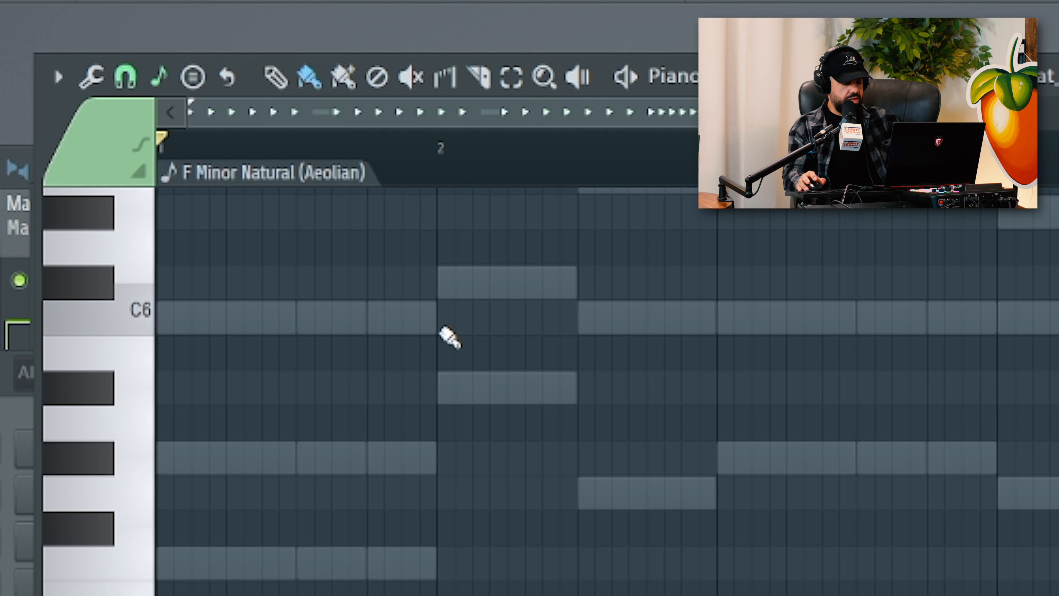
key("p")
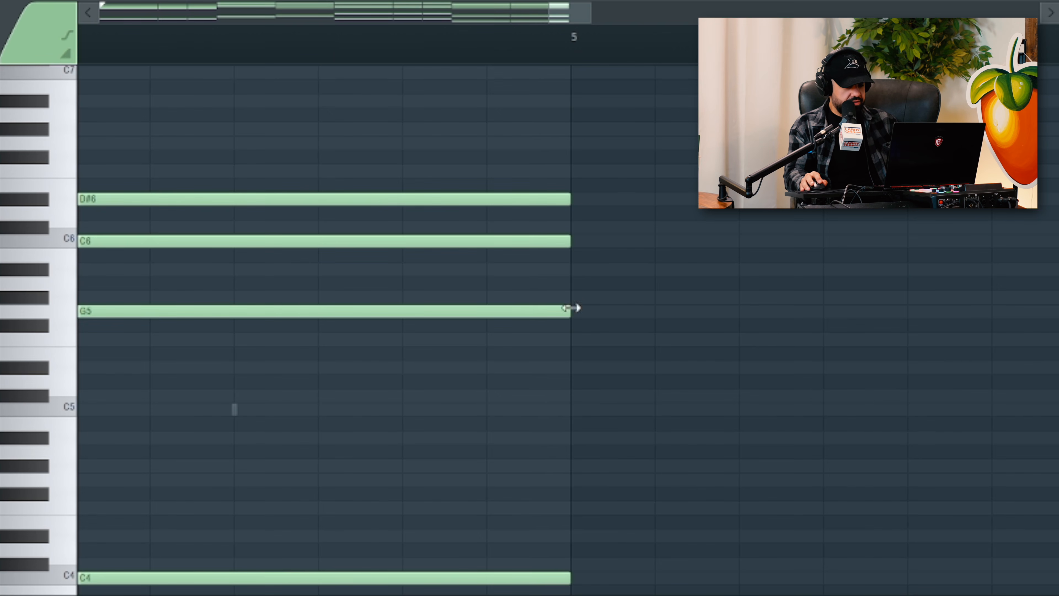
Step: Arpeggiate the BRS BrassTax chords with the Normal pattern, range 1 and Time sync, and preview the result
scroll(633, 351, "down", 8)
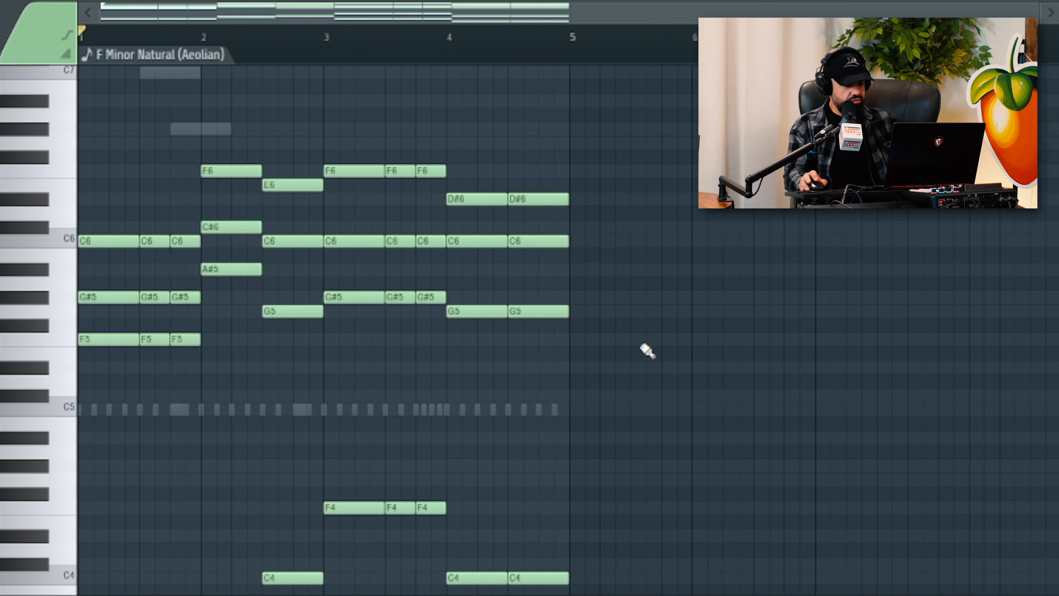
left_click_drag(592, 409, 668, 303)
scroll(568, 329, "down", 2)
scroll(567, 330, "up", 1)
scroll(568, 330, "down", 1)
scroll(568, 330, "up", 1)
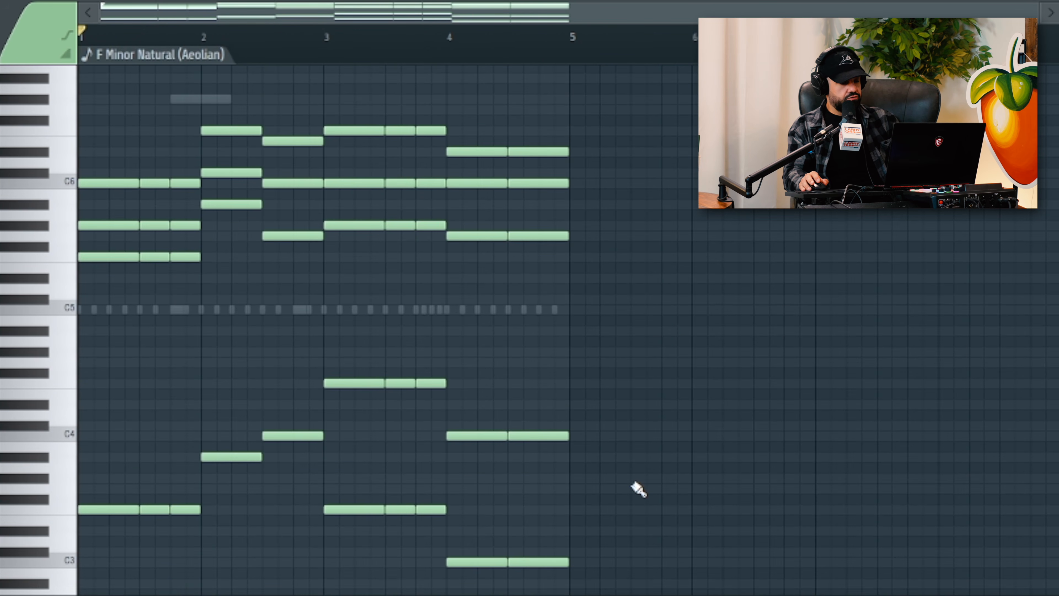
key("ctrl+a")
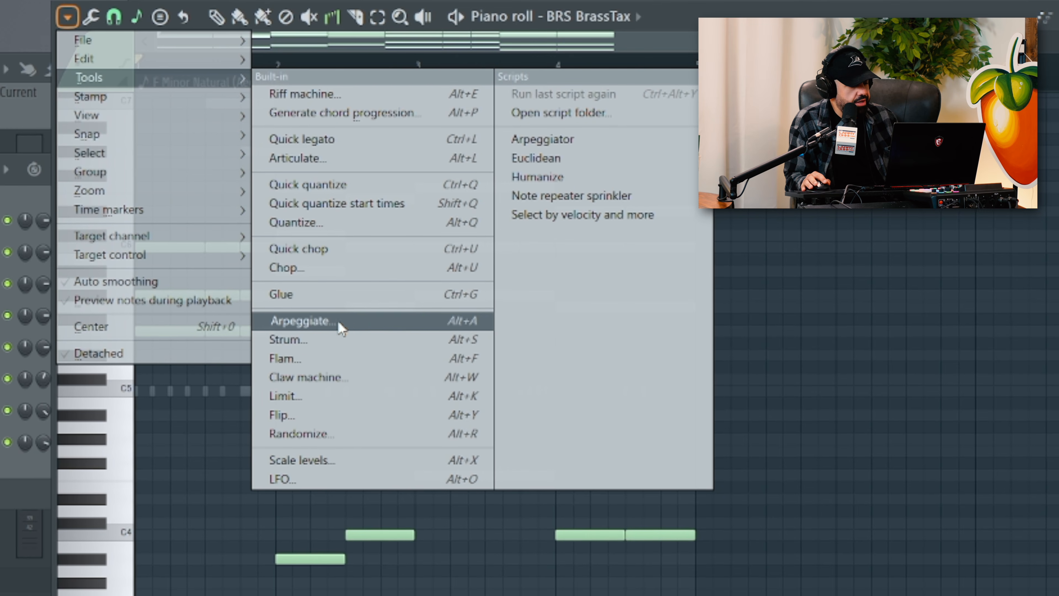
key("Escape")
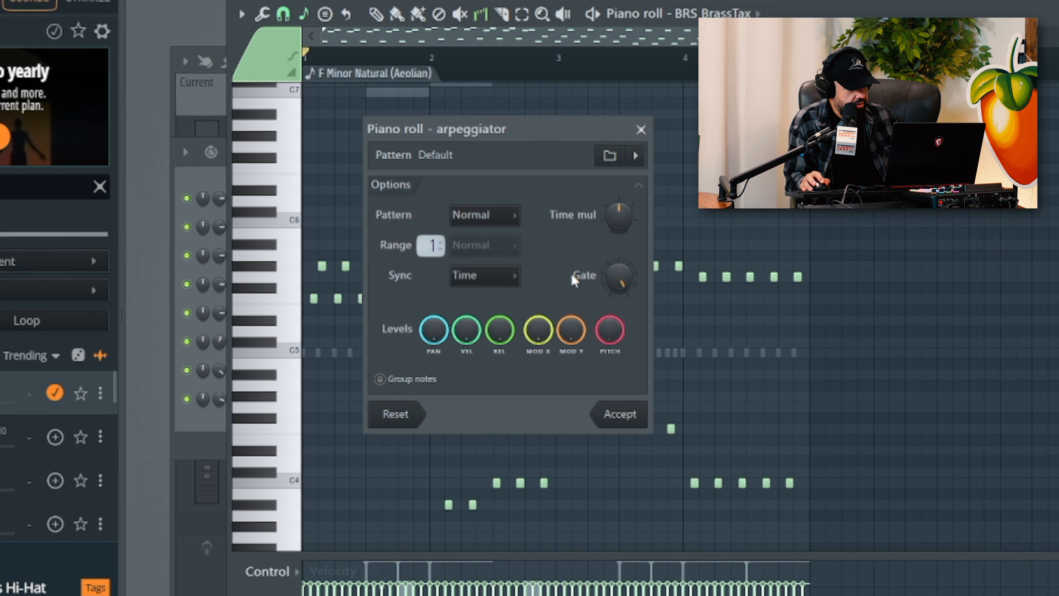
key("space")
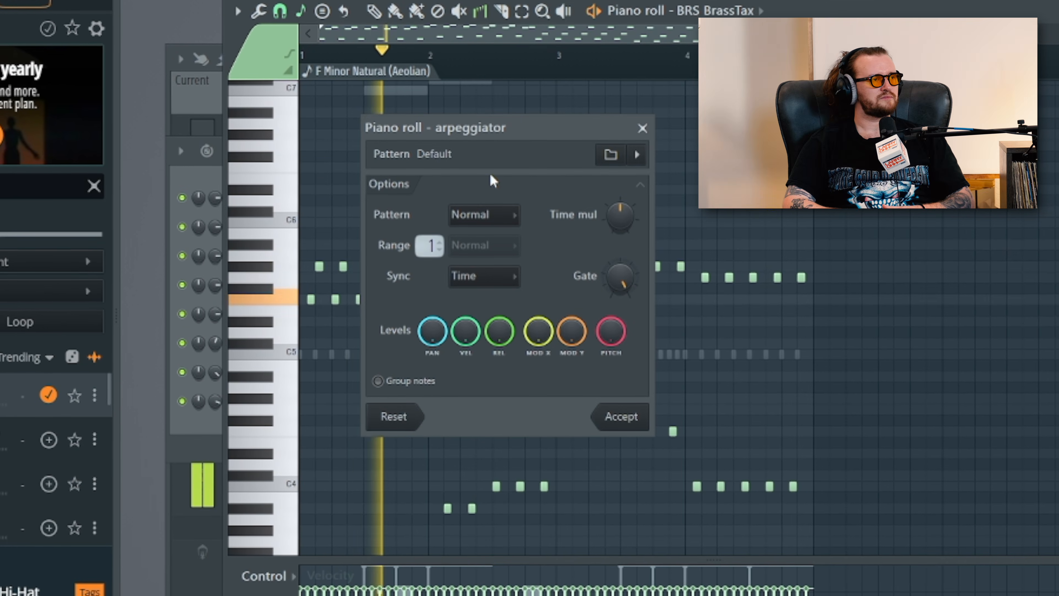
key("space")
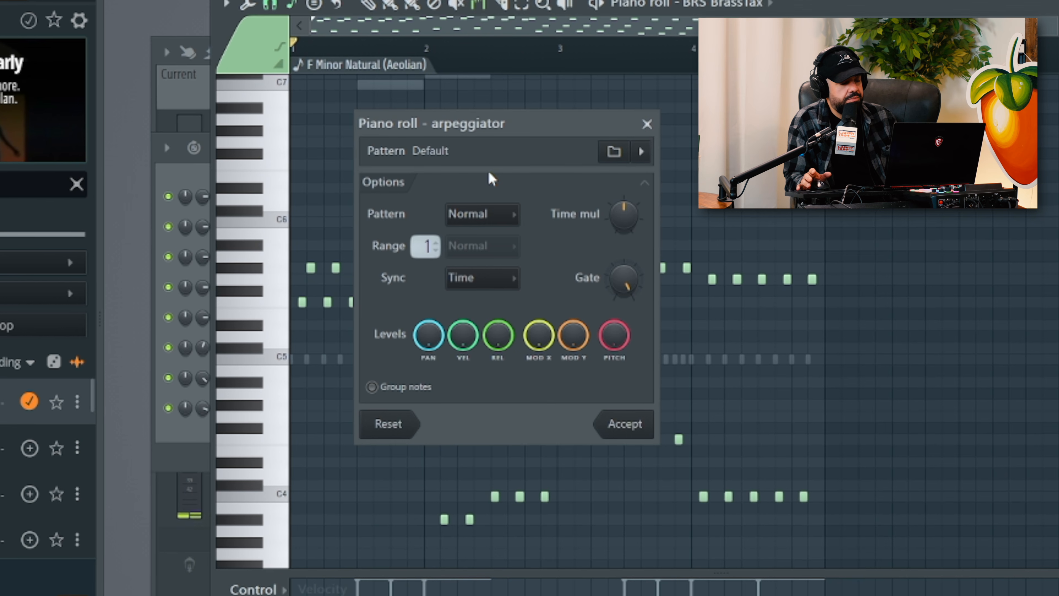
Step: Play the beat, lower the BRS BrassTax mixer track to about -1.6 dB and show the channel rack
key("space")
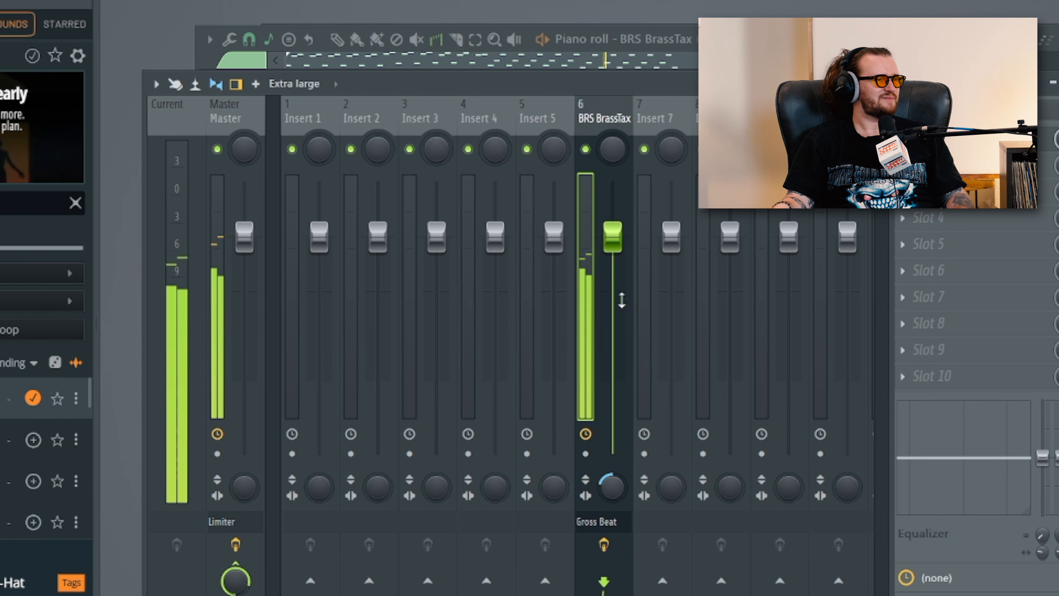
left_click_drag(611, 248, 600, 257)
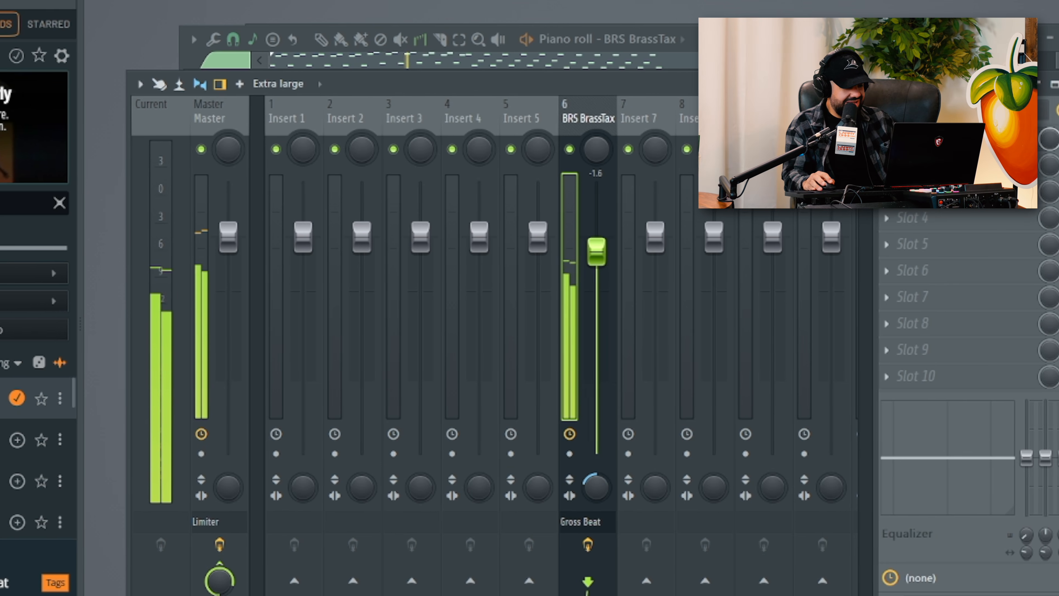
key("F6")
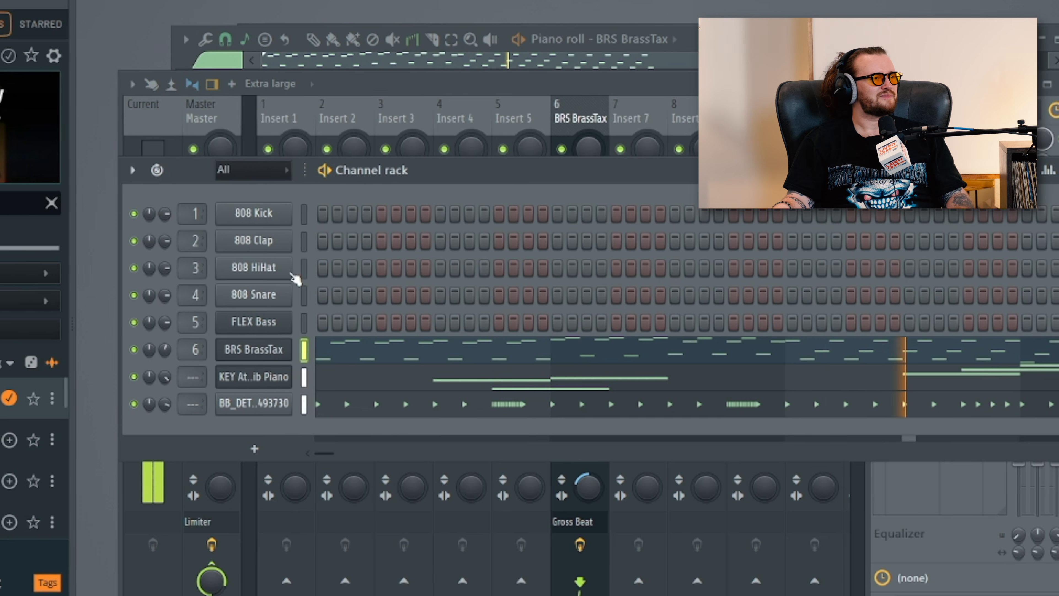